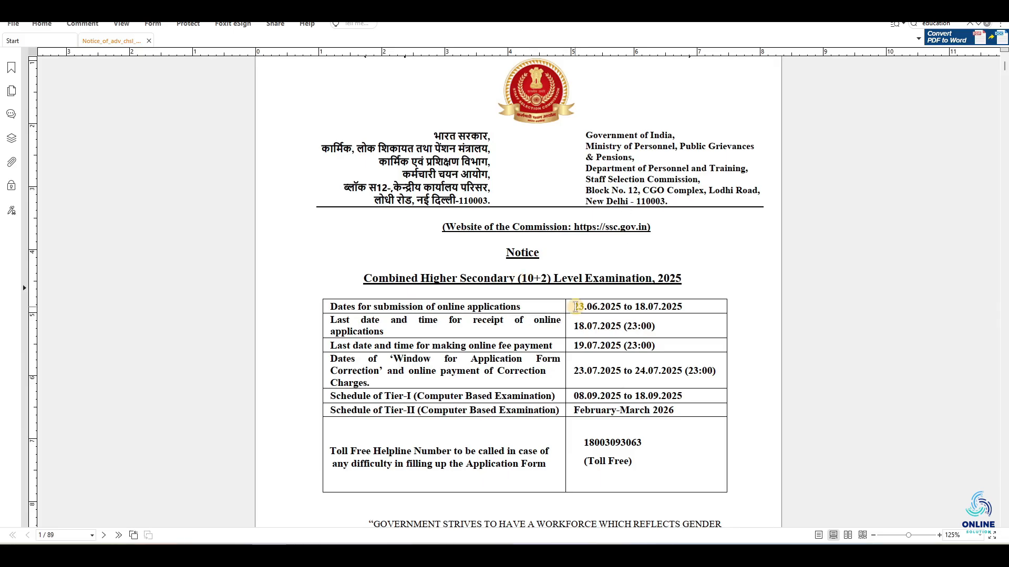
Step: Highlight the online application start date and the last date, 18.07.2025, in the CHSL 2025 notice table
drag(574, 306, 610, 309)
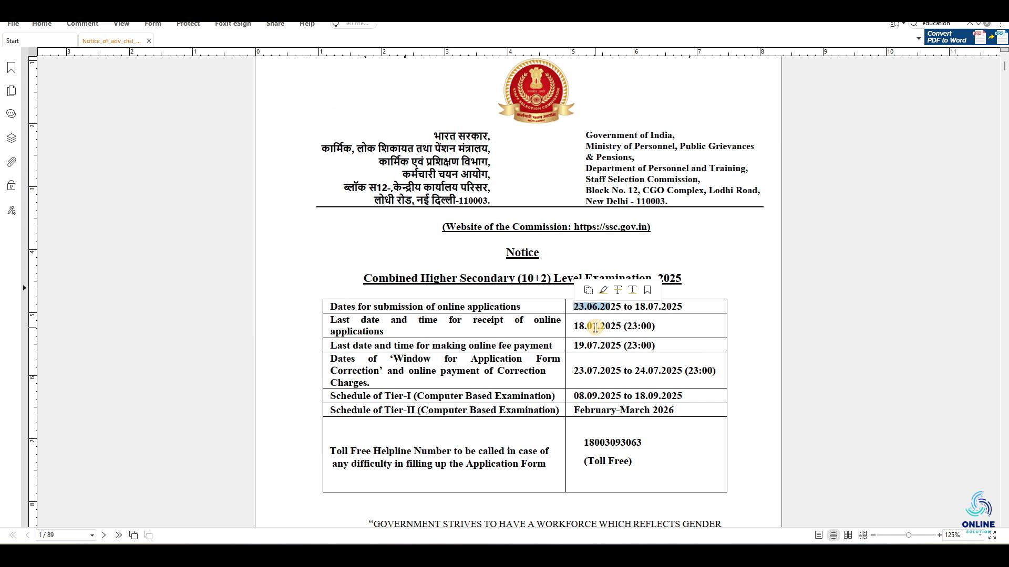
click(595, 327)
drag(634, 306, 682, 308)
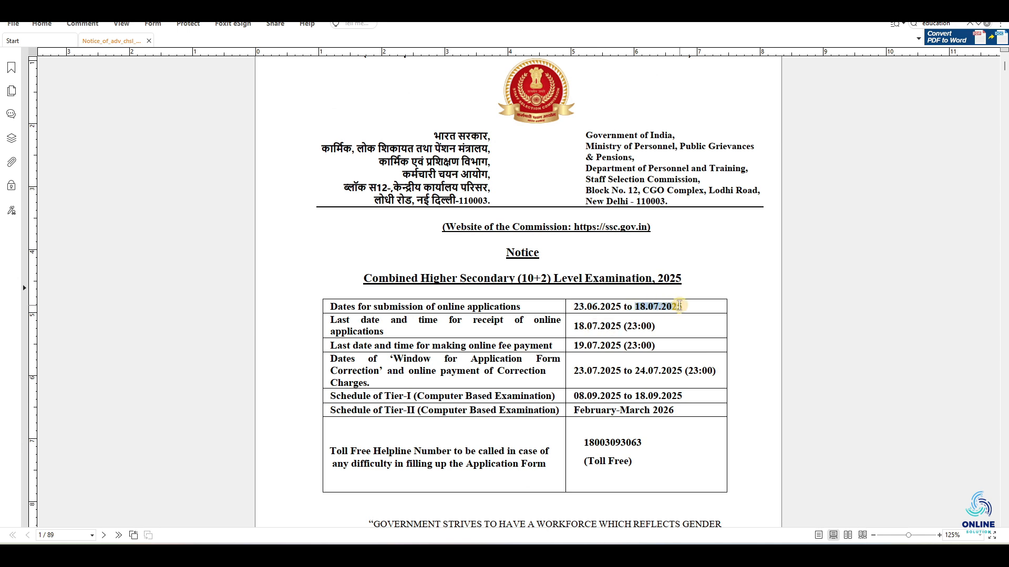
click(638, 319)
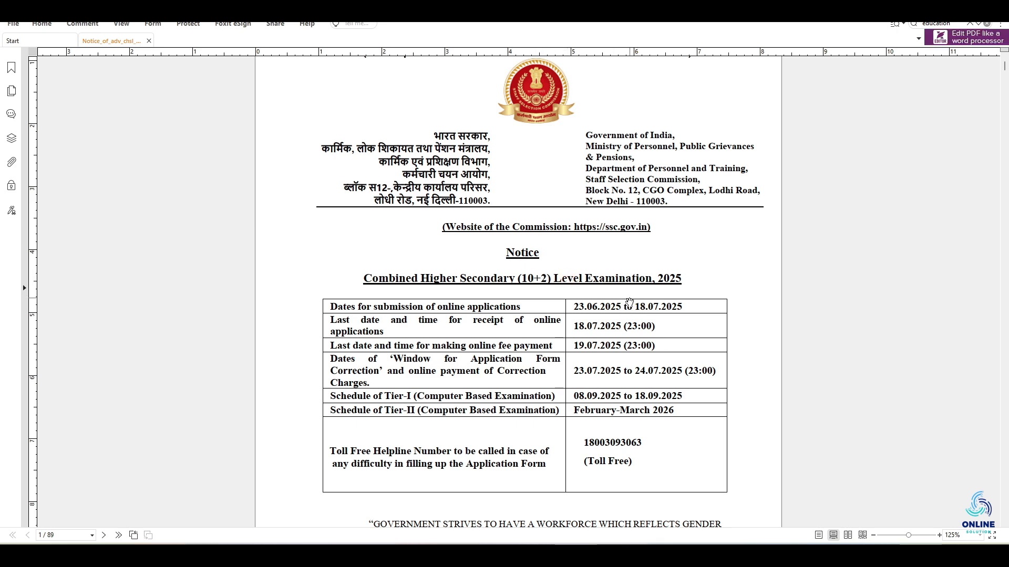
Step: Move to page 2 and highlight the tentative vacancy count of 3131
scroll(629, 303, down, 10)
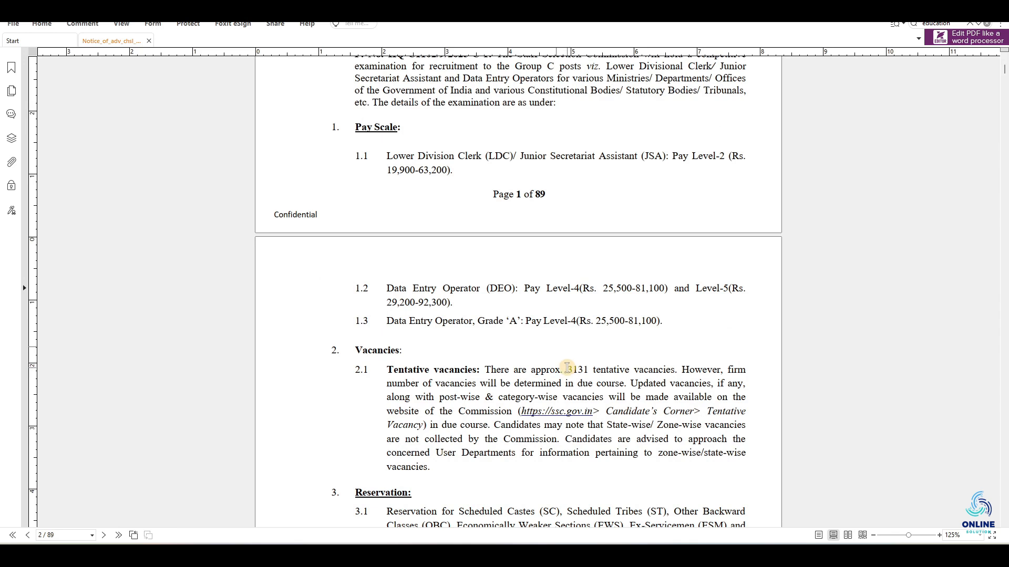
drag(565, 367, 590, 369)
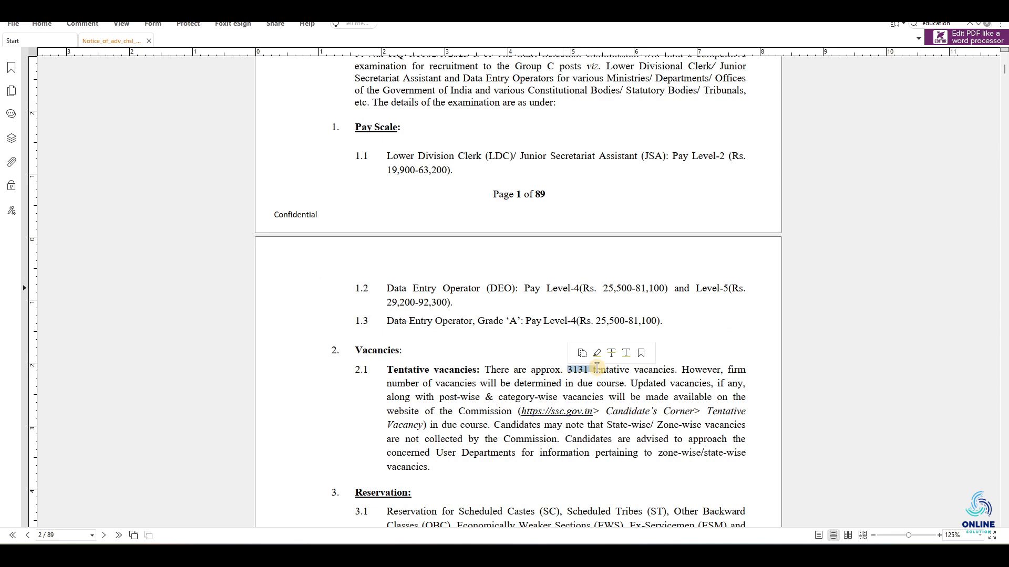
click(445, 314)
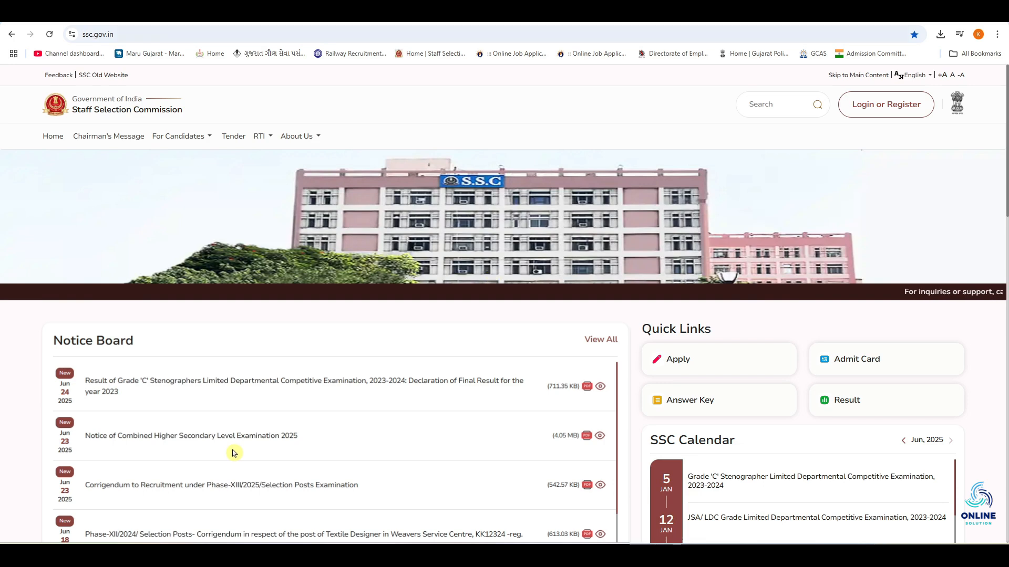
Step: Load ssc.gov.in in a fresh Chrome tab
key(ctrl+t)
click(410, 221)
text(s)
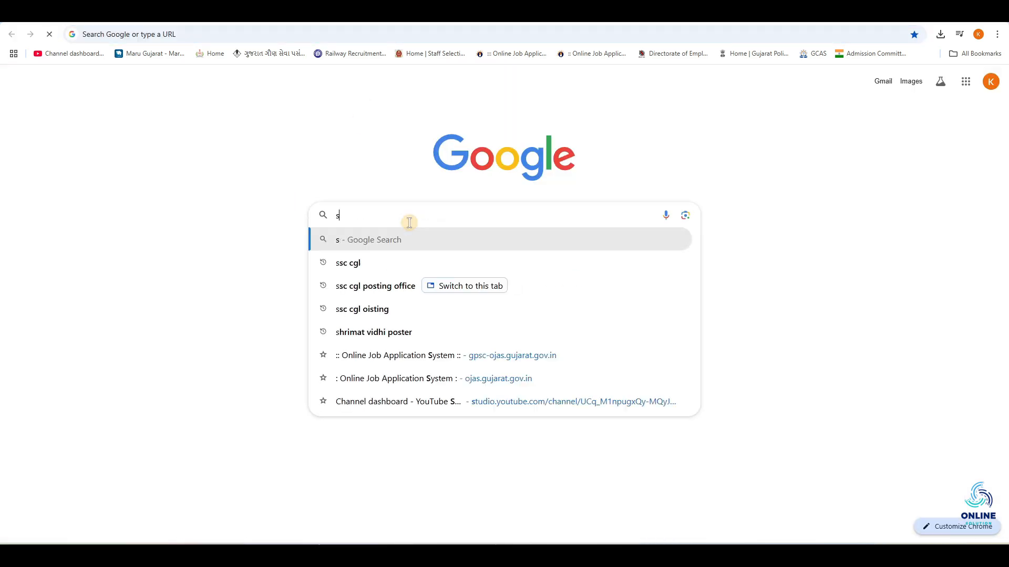
text(sc.gov.in)
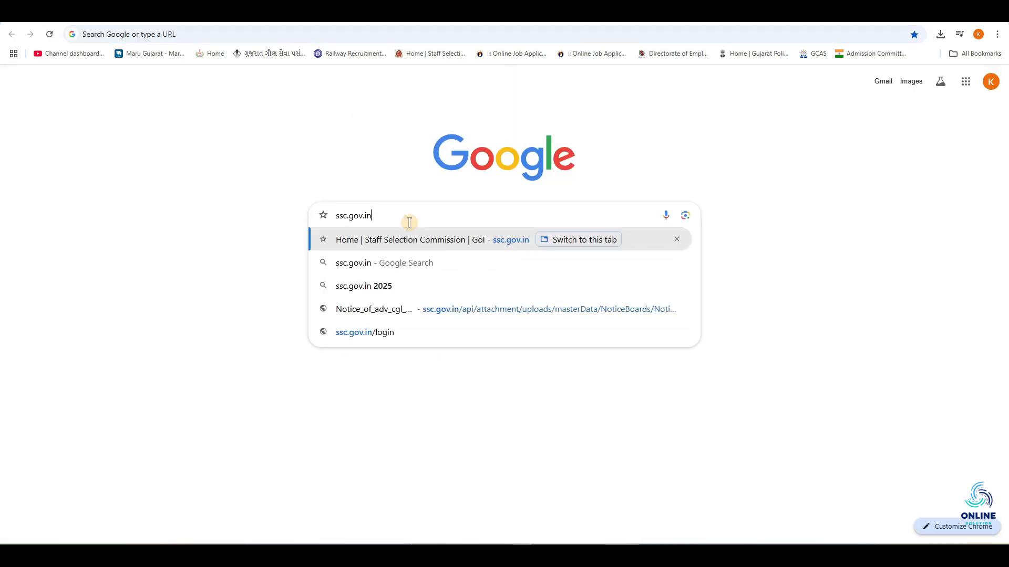
key(Return)
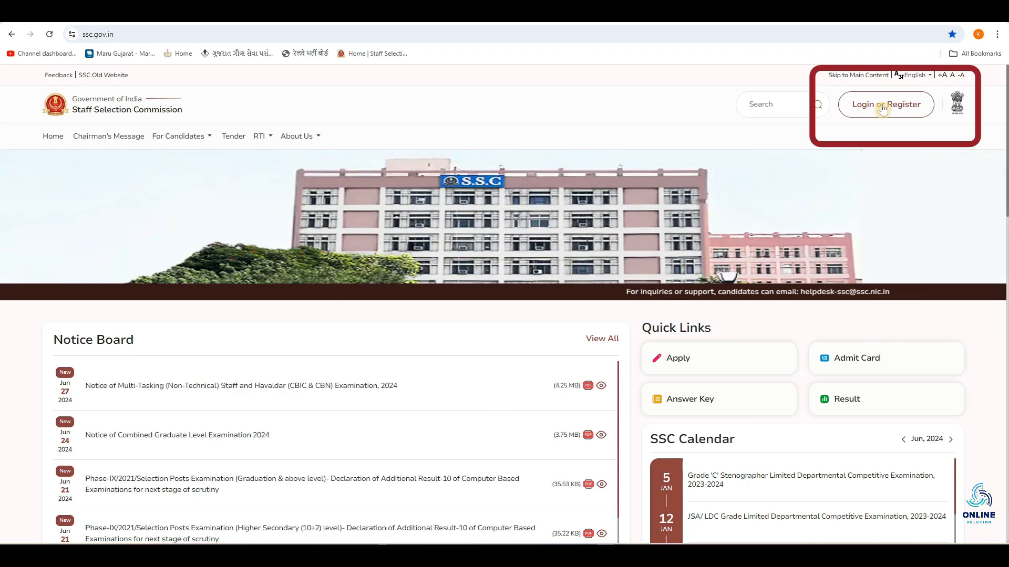
Step: Bring up the candidate login form, then follow Register Now to new candidate registration
click(882, 106)
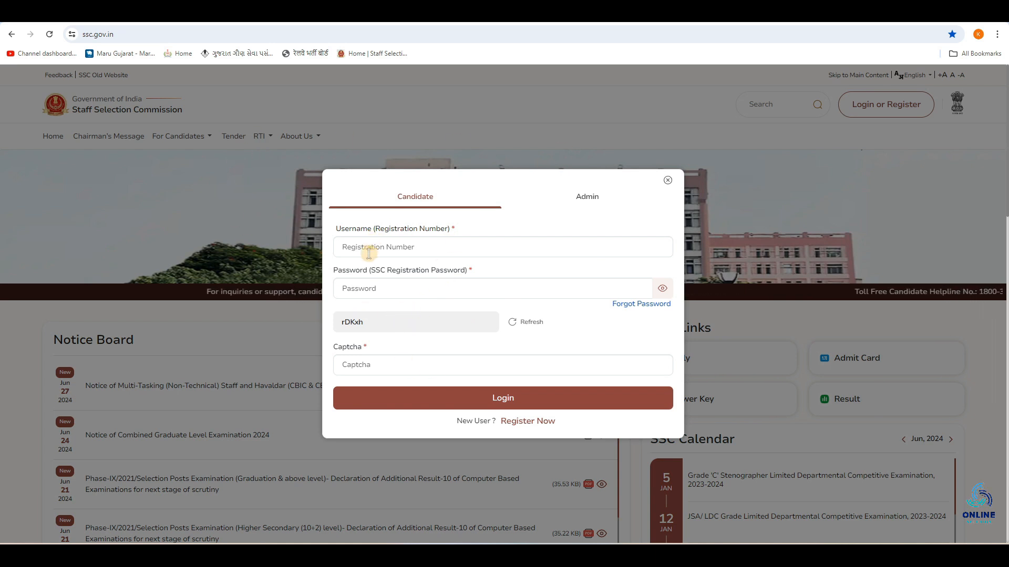
click(349, 247)
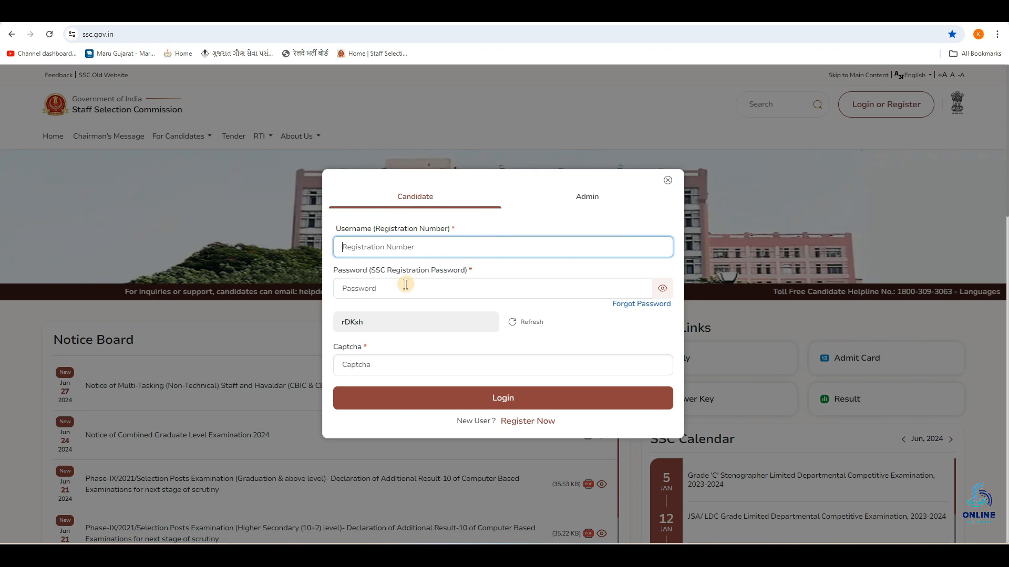
click(468, 289)
click(385, 367)
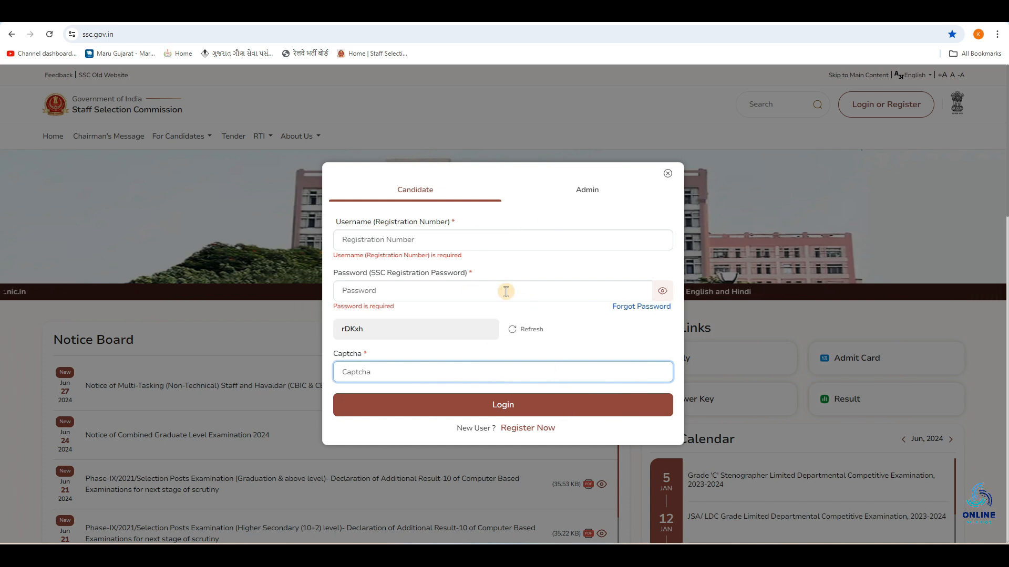
click(534, 430)
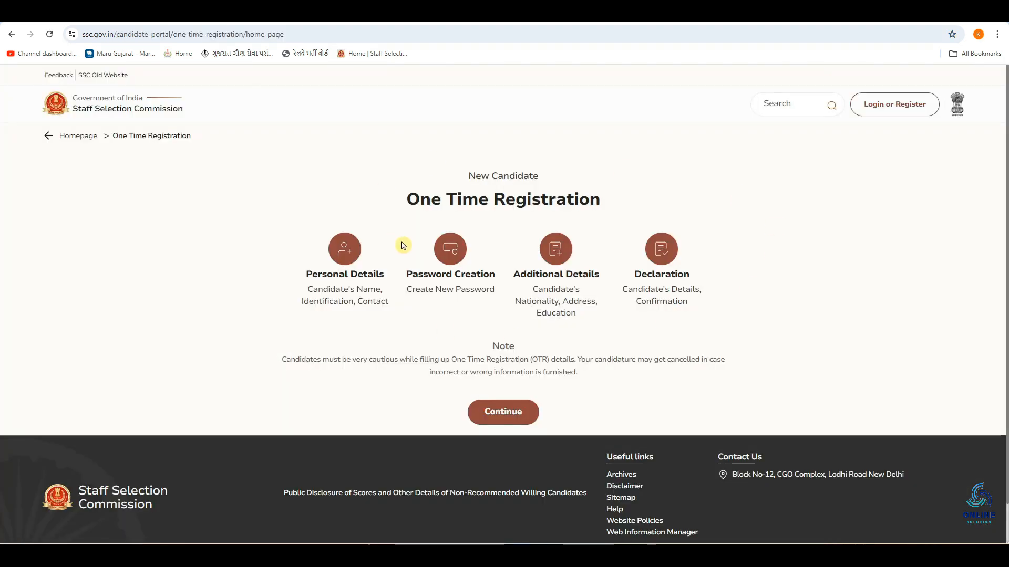
Step: Start the Personal Details form and set Type of Identification Card to Pan Card
click(505, 414)
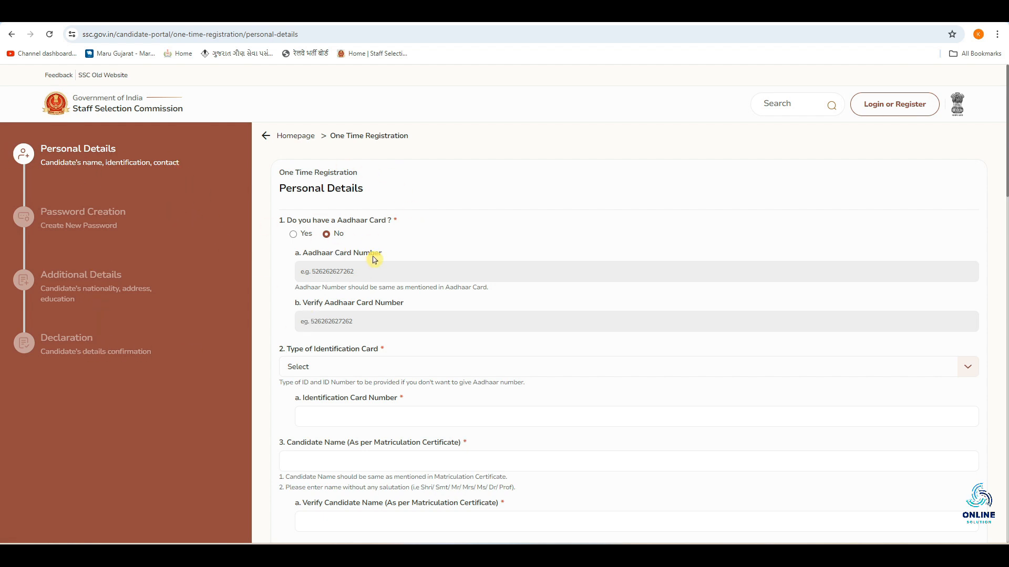
scroll(374, 259, down, 1)
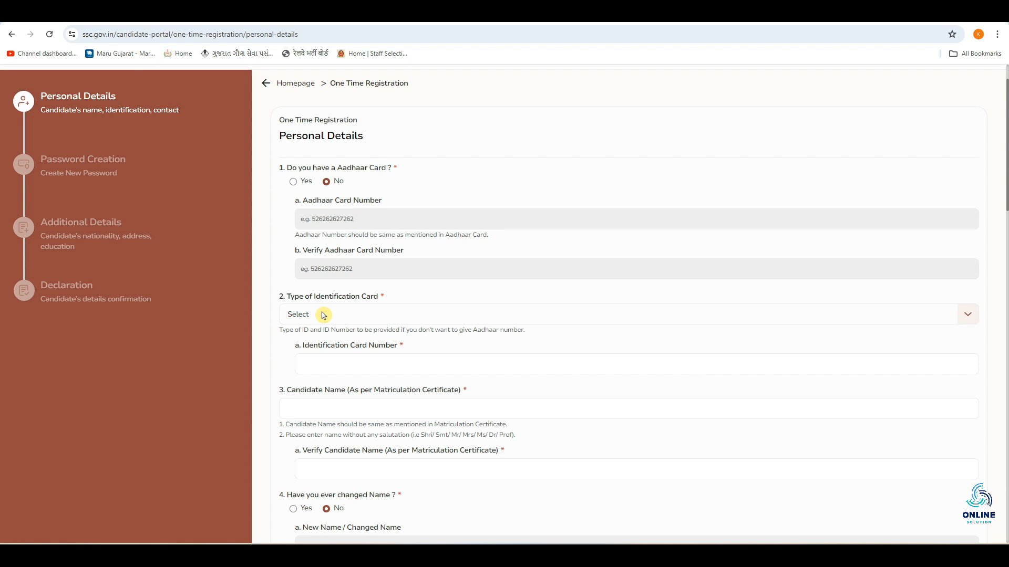
click(355, 315)
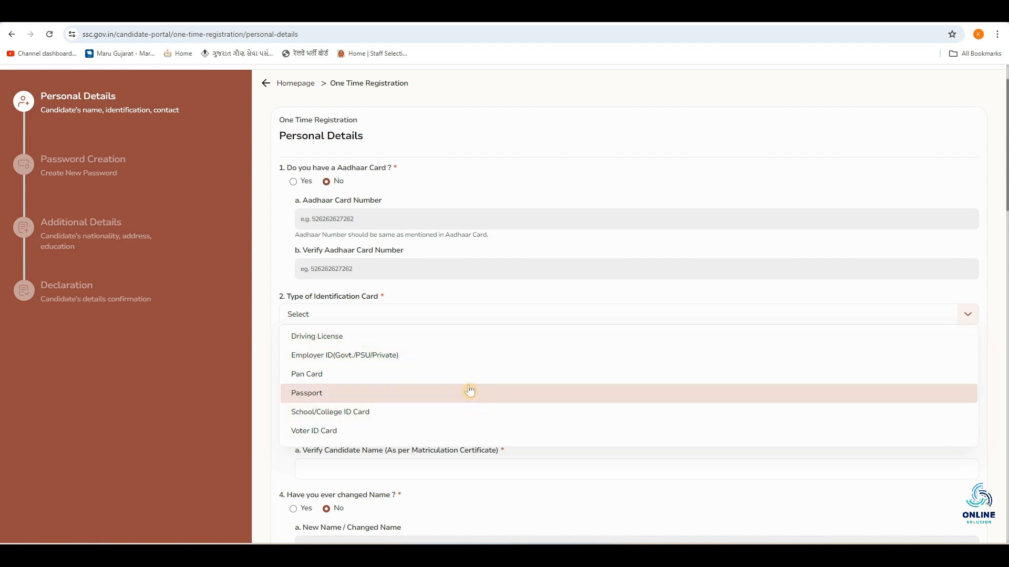
click(423, 374)
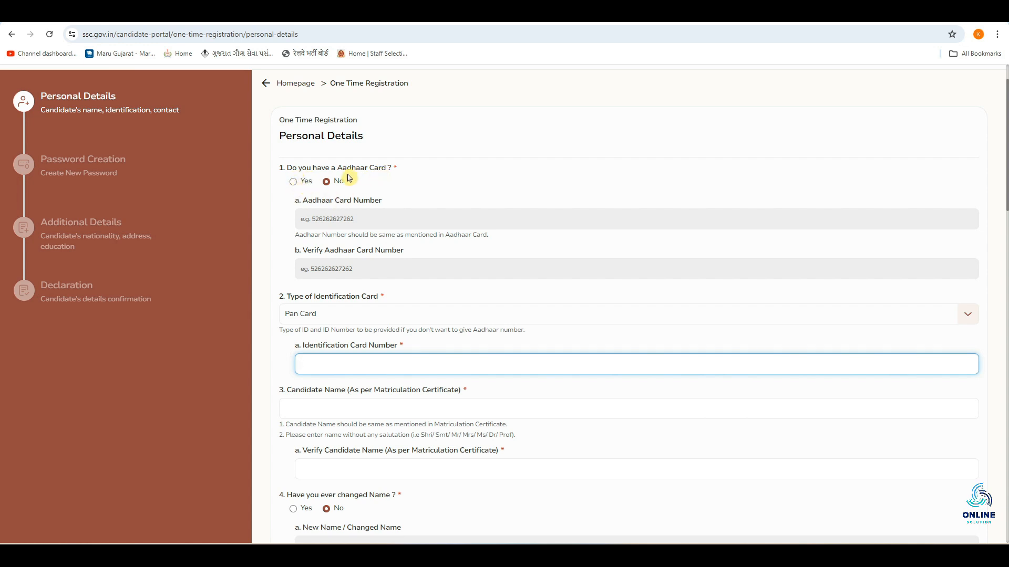
Step: Answer Yes to having an Aadhaar Card and focus the Aadhaar number and verification fields
click(294, 181)
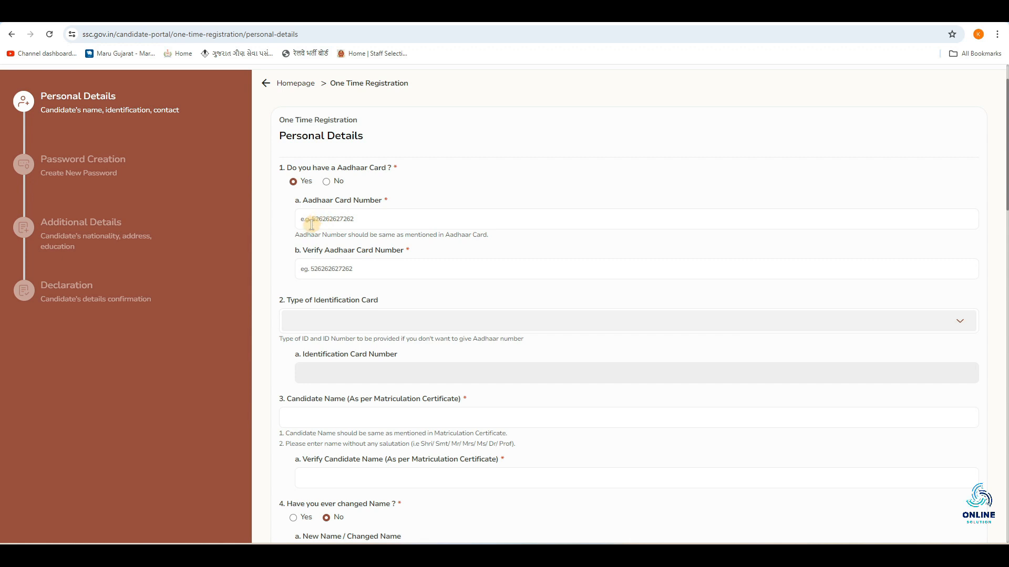
click(315, 223)
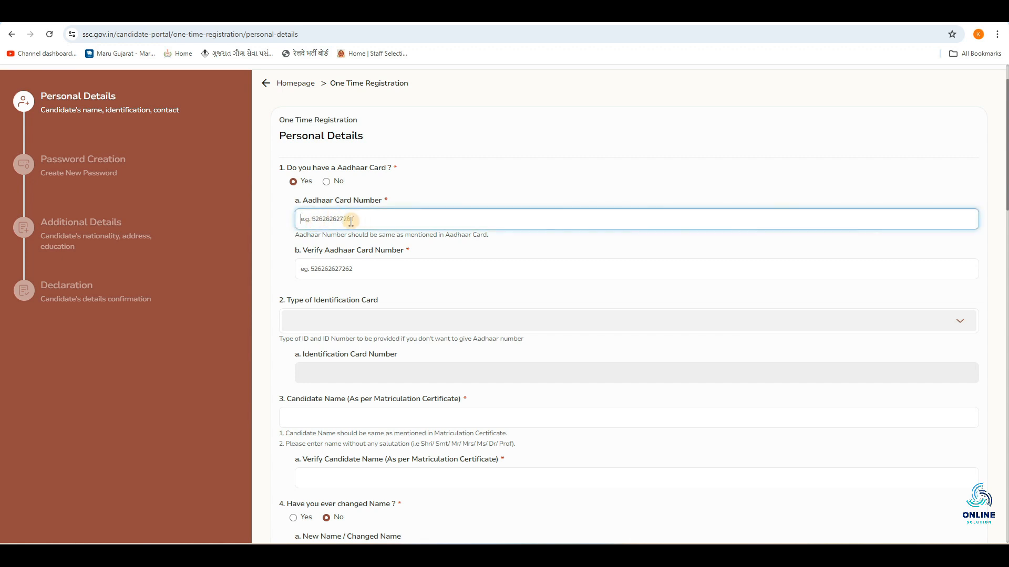
click(352, 269)
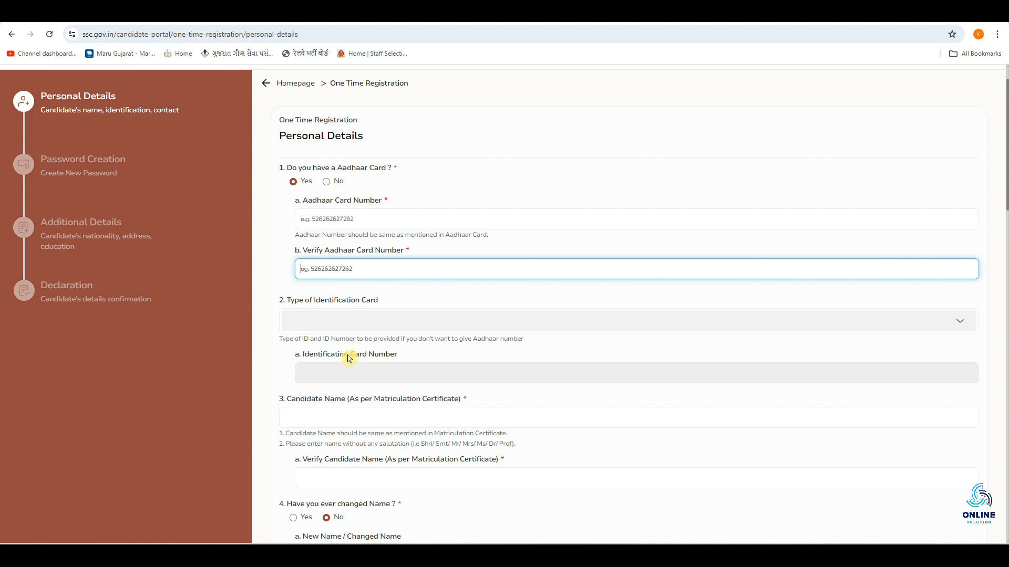
Step: Review the matriculation-certificate name label and focus the Candidate Name and Verify Candidate Name fields
scroll(360, 356, down, 4)
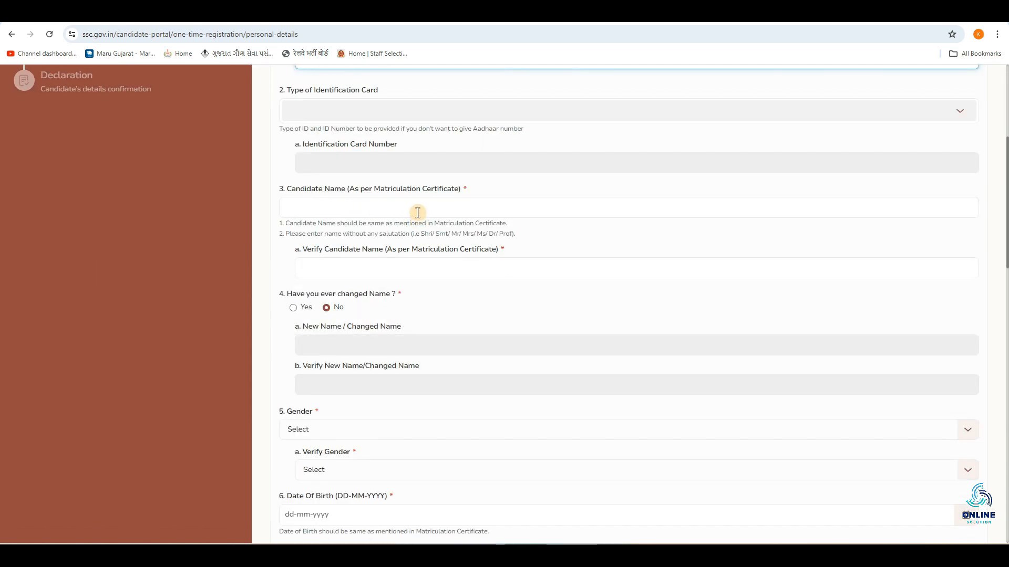
click(418, 212)
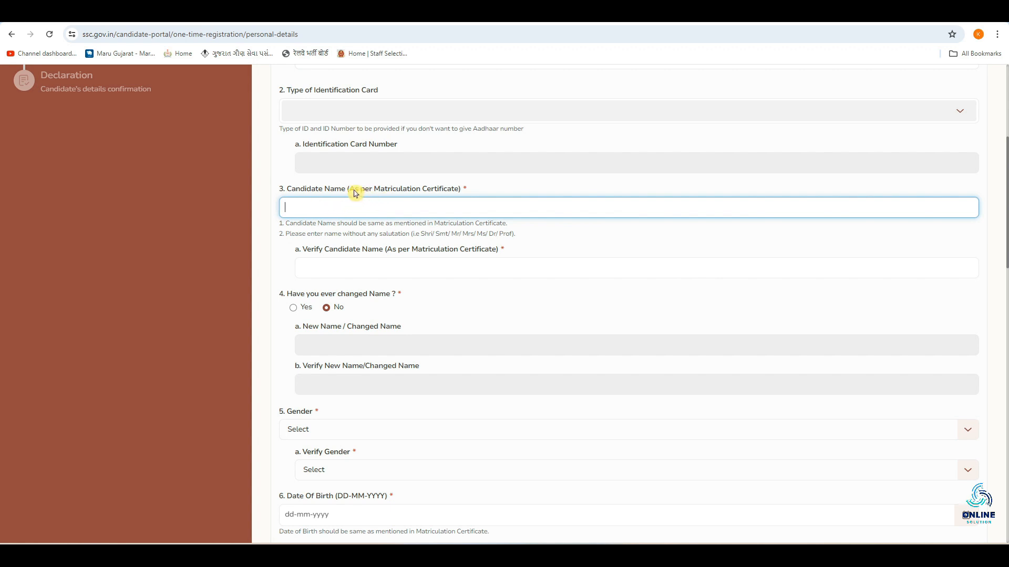
drag(355, 193, 464, 194)
click(384, 187)
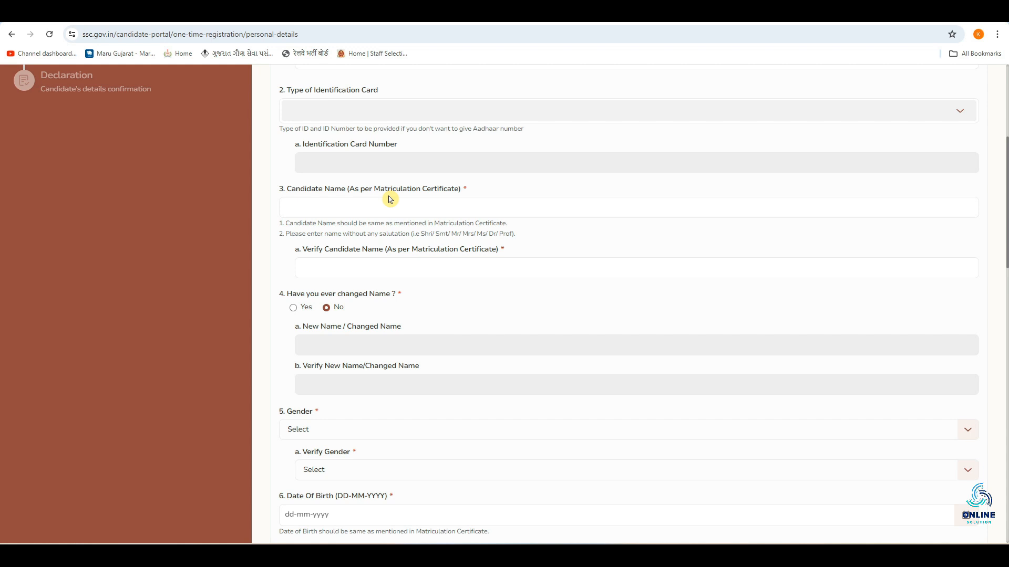
click(325, 199)
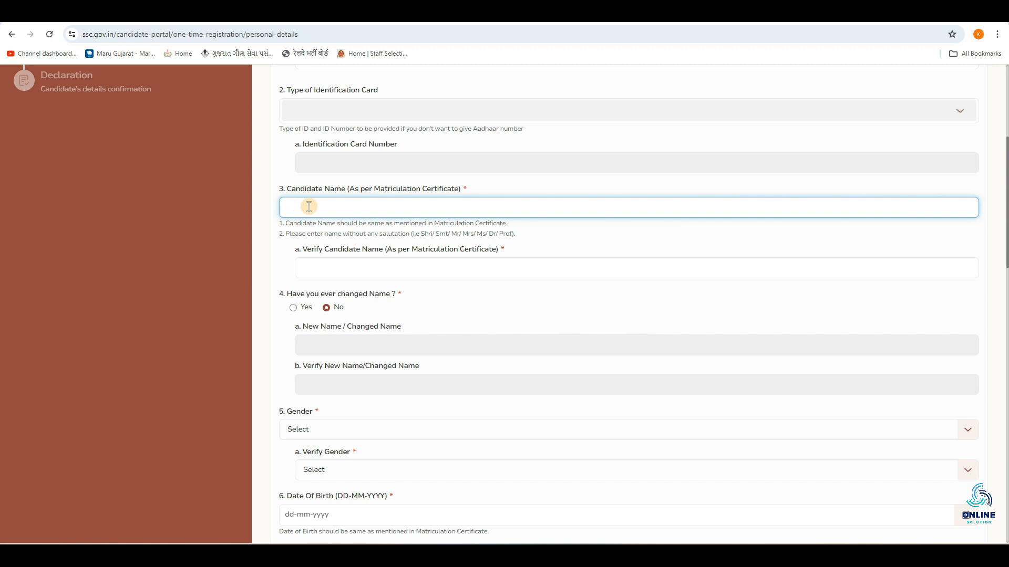
click(277, 259)
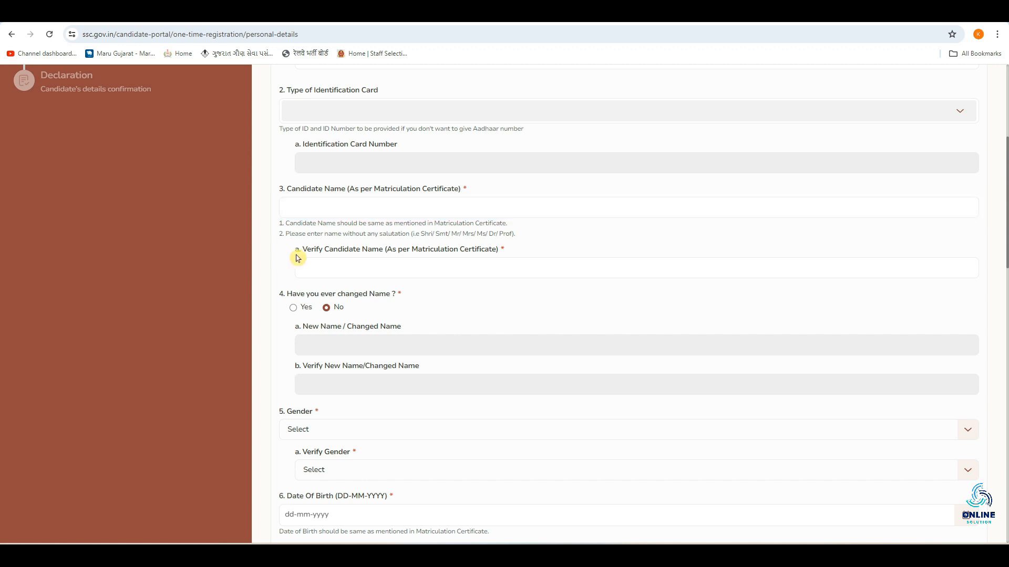
click(344, 268)
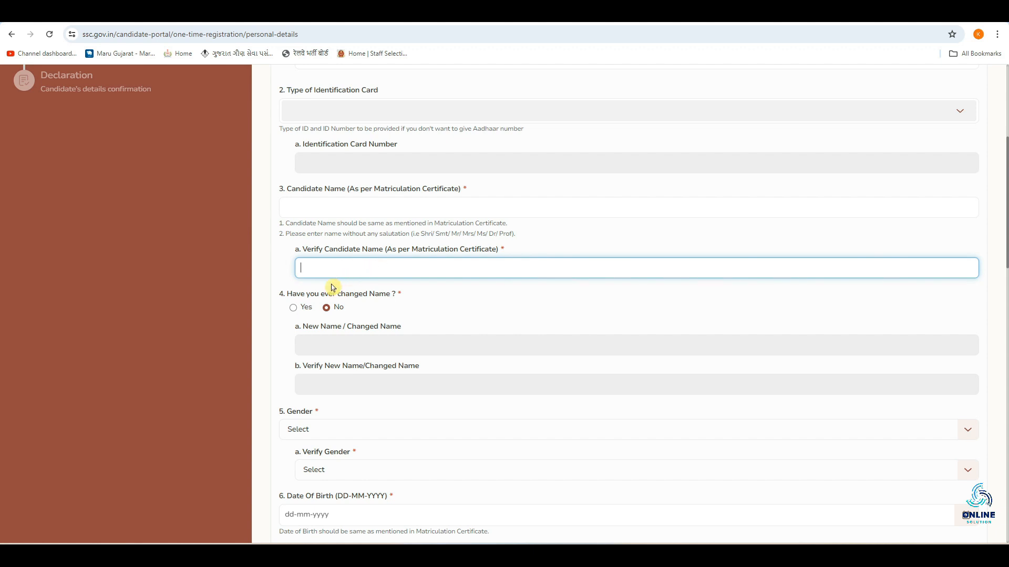
Step: Set the changed-name question to No after briefly trying Yes and its new-name fields
scroll(337, 236, down, 2)
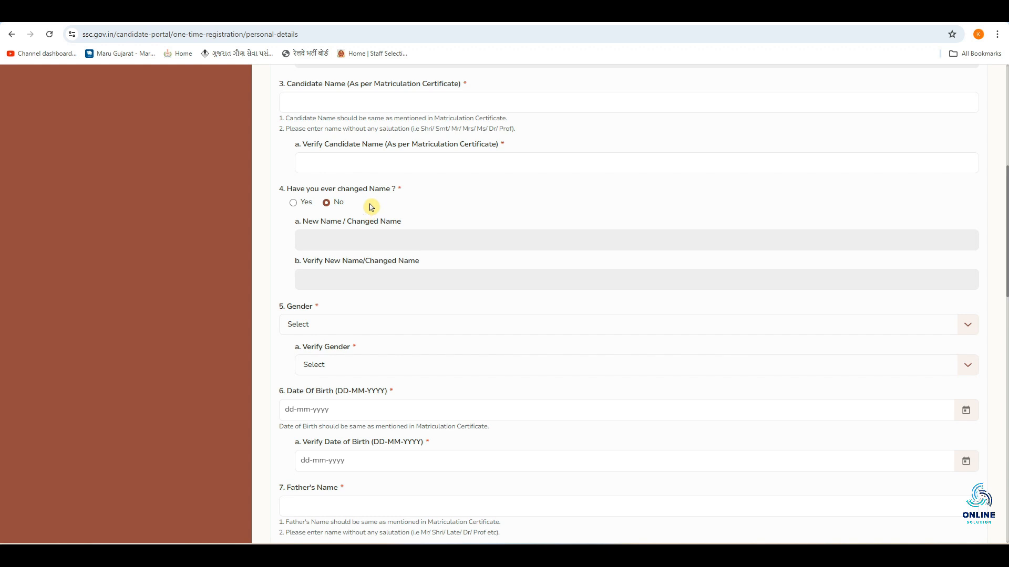
click(293, 203)
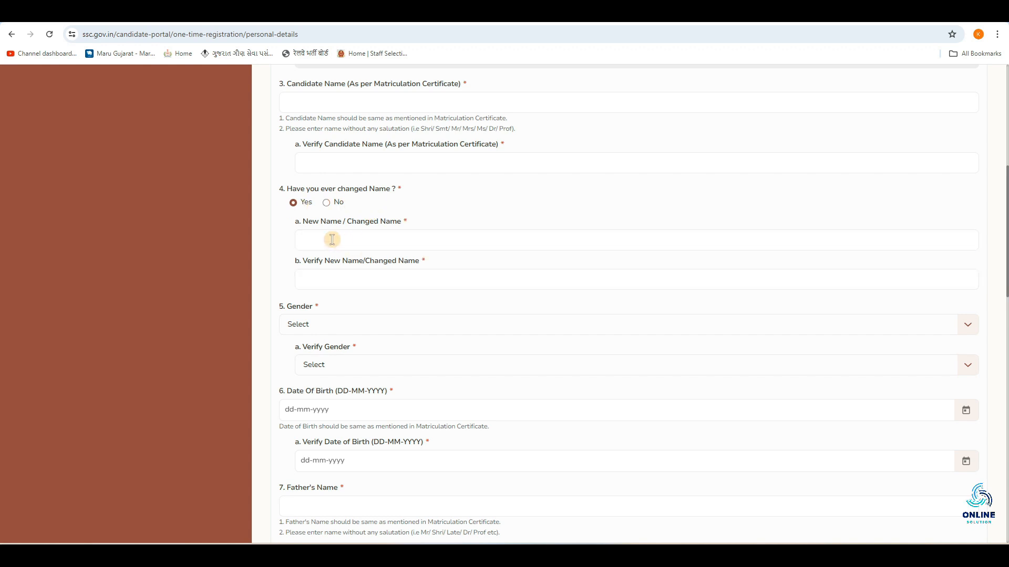
click(332, 240)
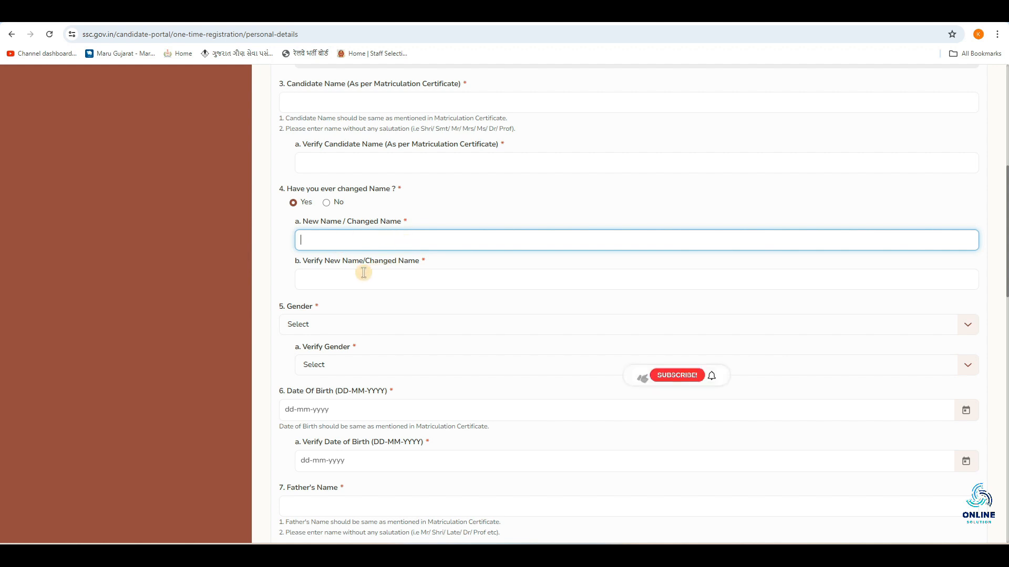
click(364, 273)
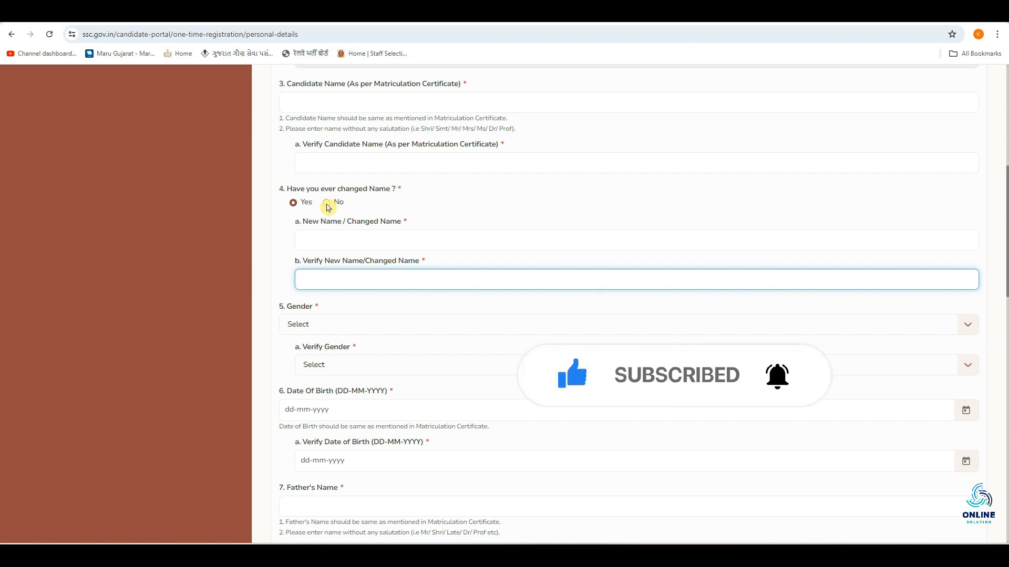
click(326, 204)
Step: Set Gender and Verify Gender both to Male
scroll(326, 206, down, 2)
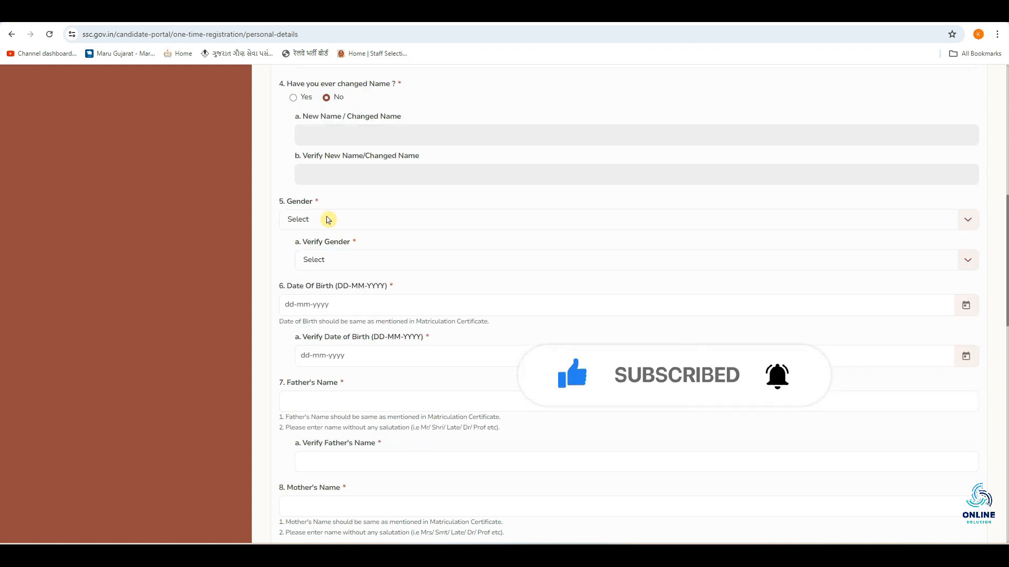
click(327, 219)
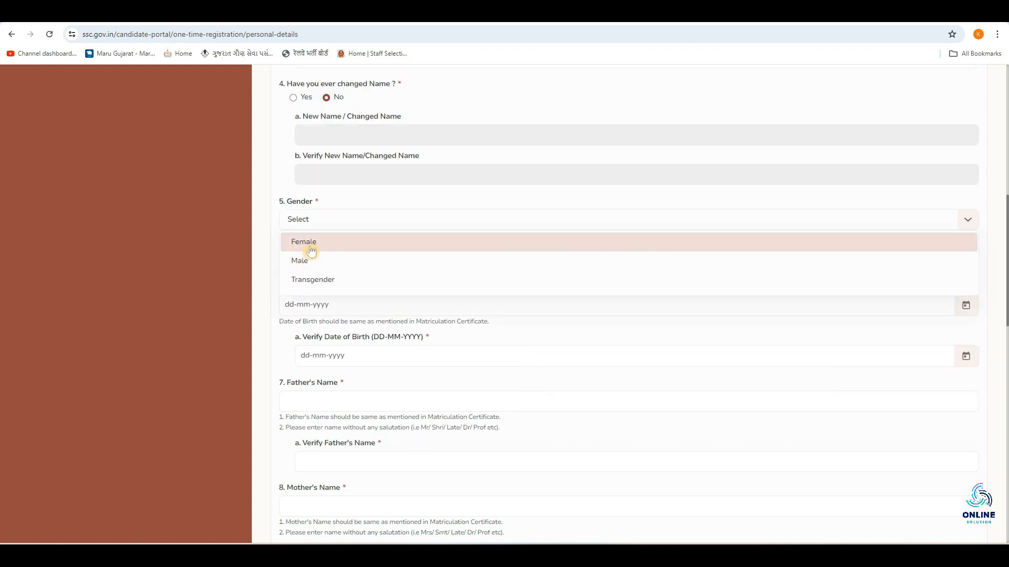
click(290, 260)
click(338, 263)
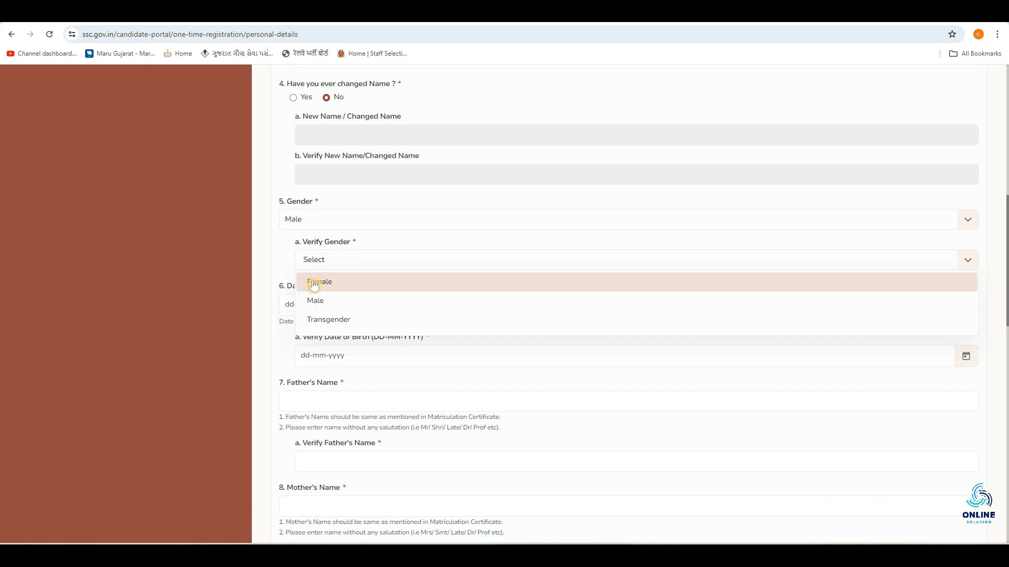
click(326, 299)
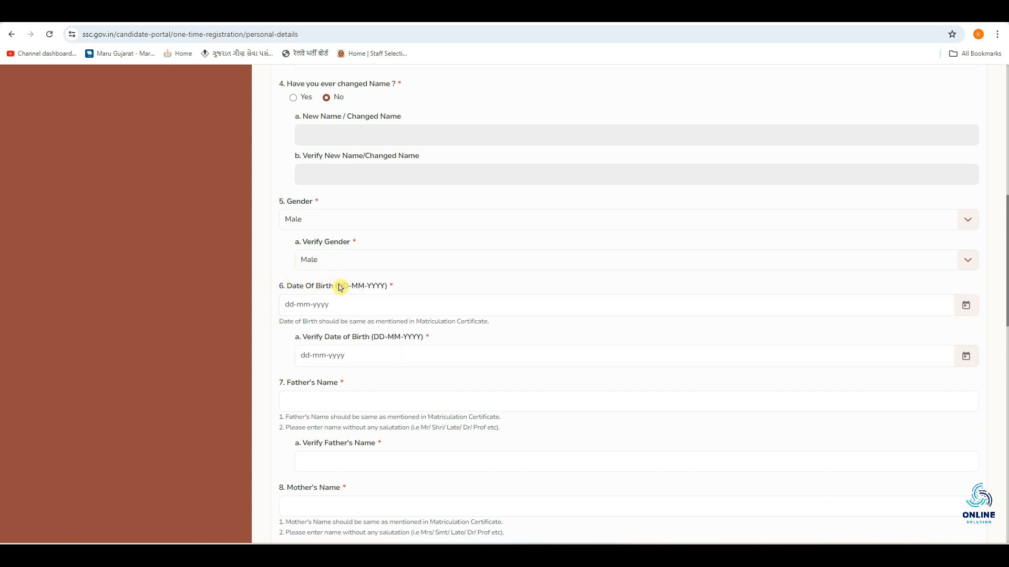
Step: Use the calendar picker to set Date of Birth to 01-01-2000
scroll(337, 287, down, 2)
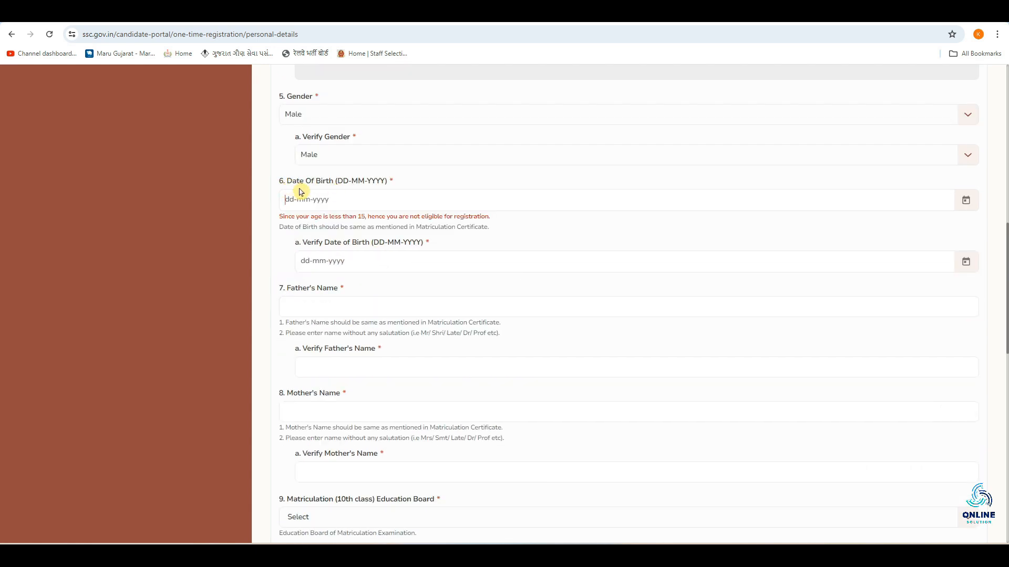
click(968, 202)
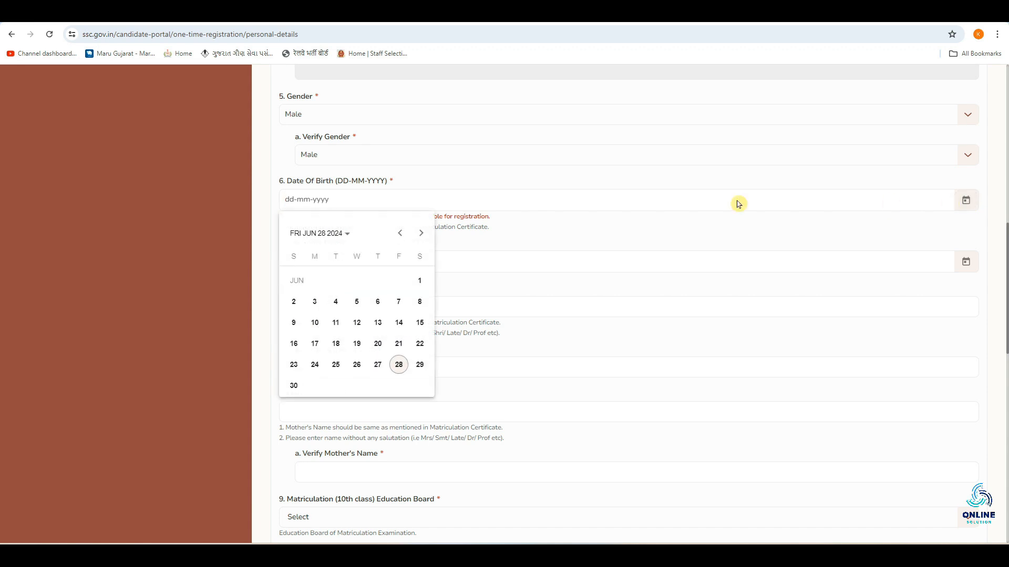
click(314, 234)
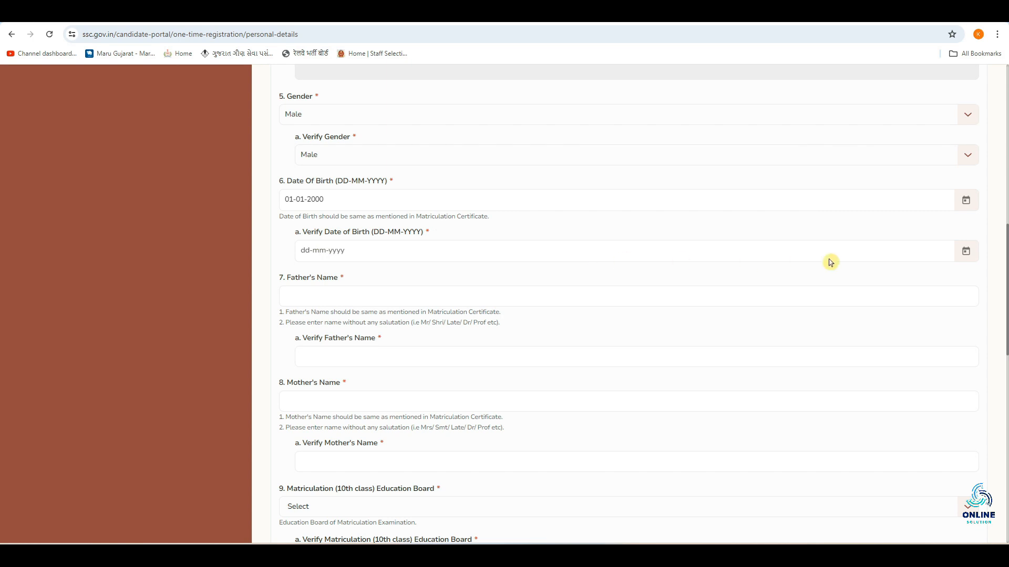
click(966, 252)
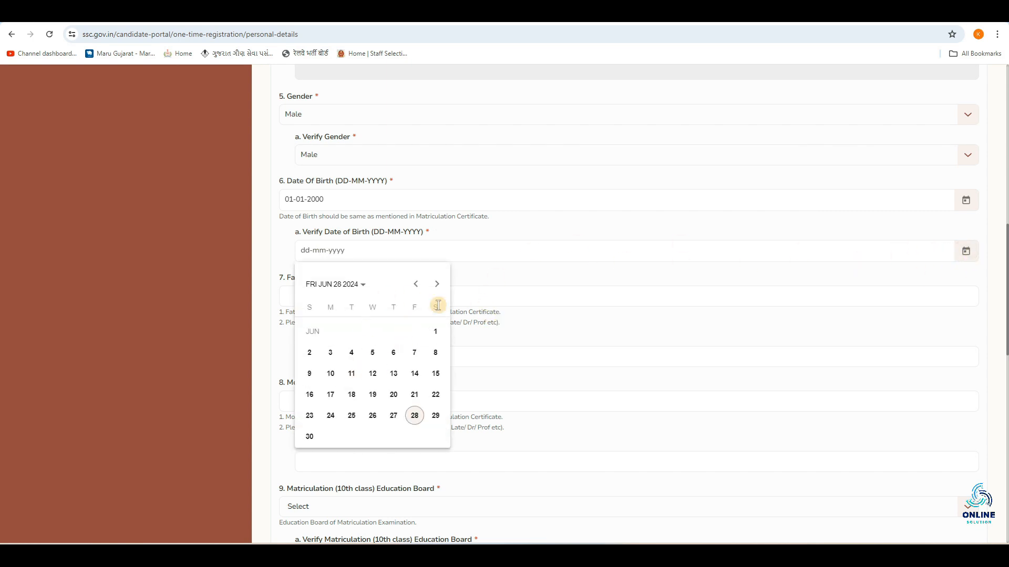
click(513, 277)
click(313, 297)
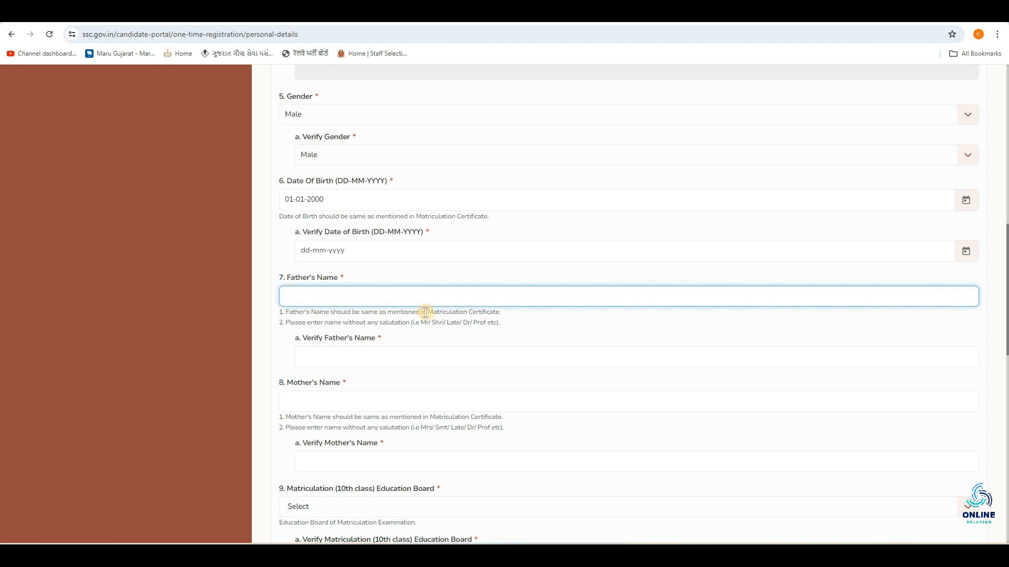
drag(429, 313, 511, 317)
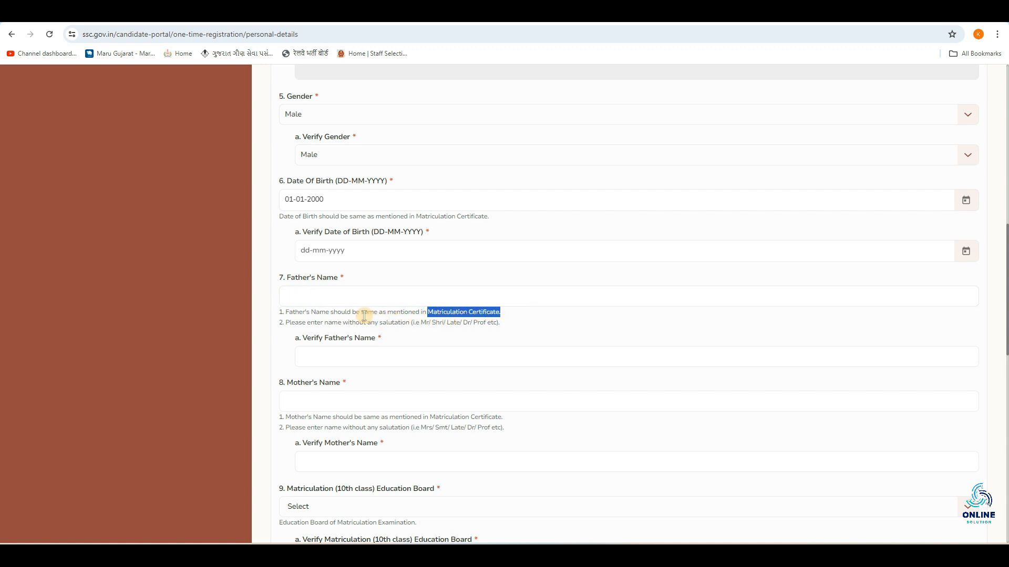
click(339, 293)
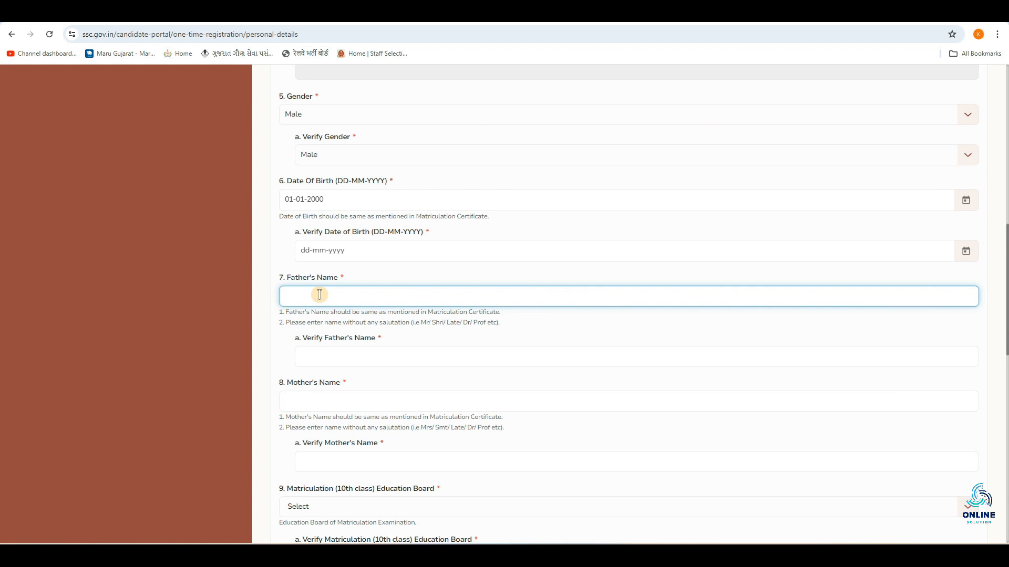
click(228, 385)
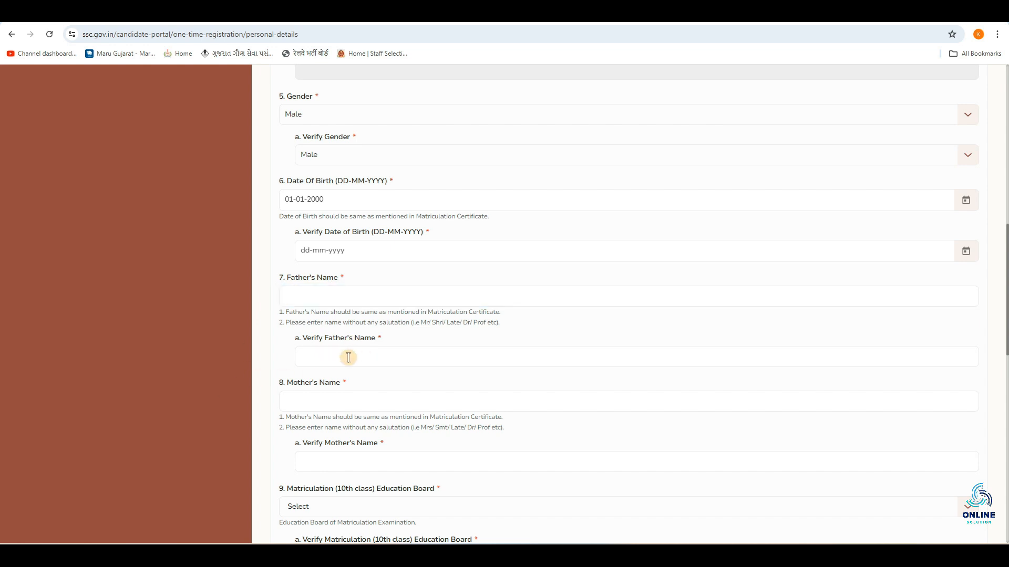
click(349, 358)
scroll(394, 351, down, 3)
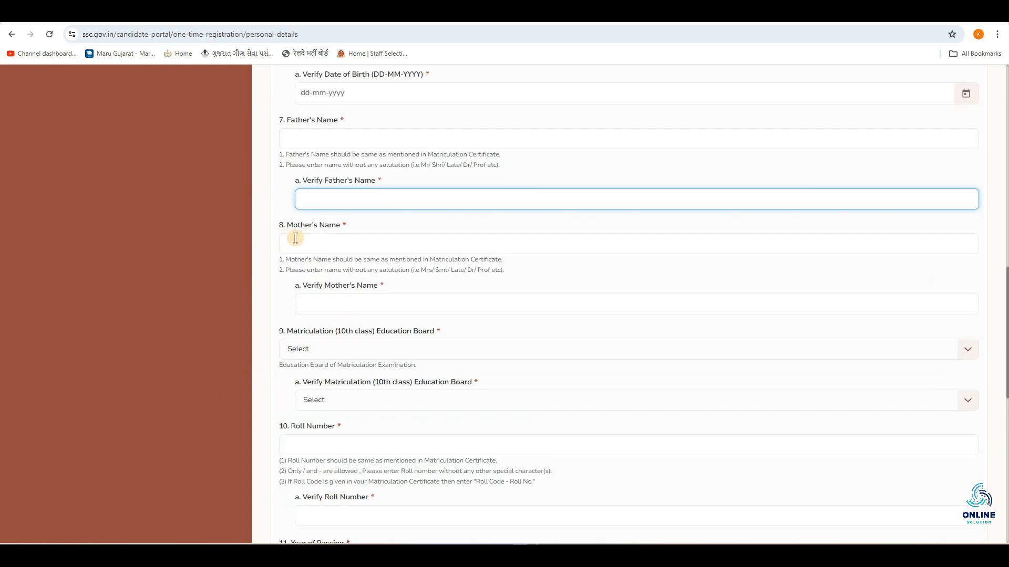
click(295, 238)
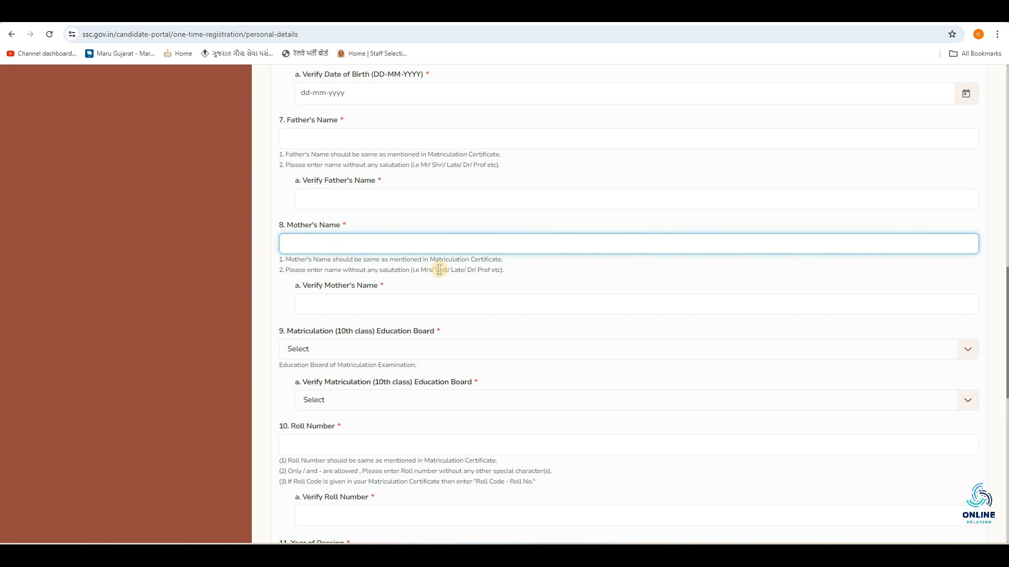
drag(431, 261, 493, 261)
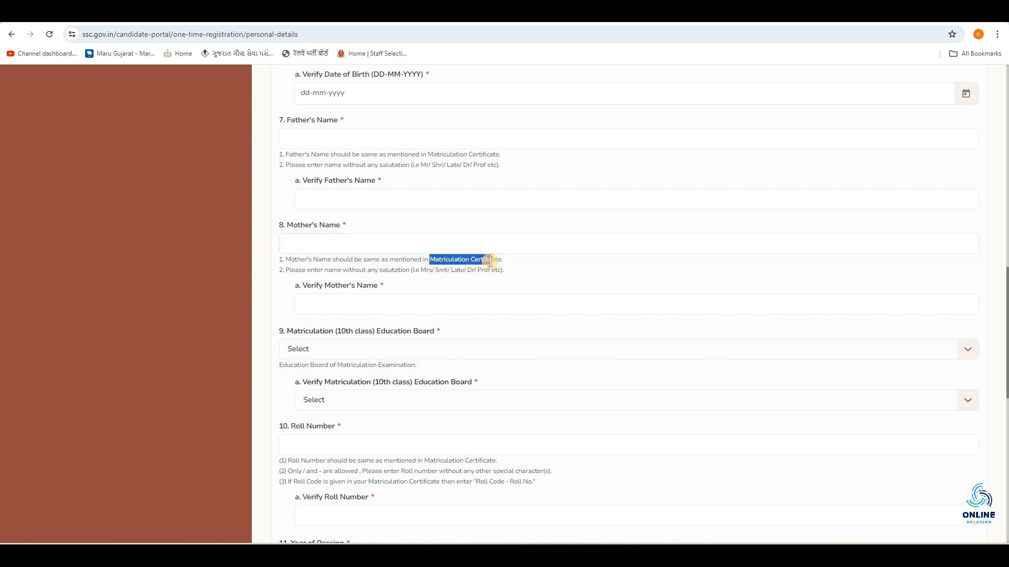
click(461, 262)
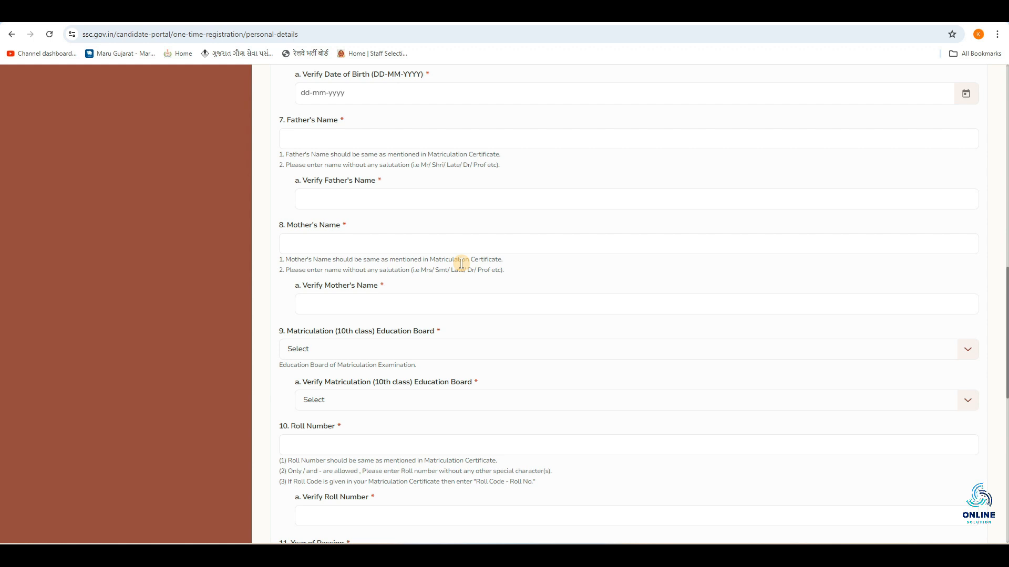
click(371, 245)
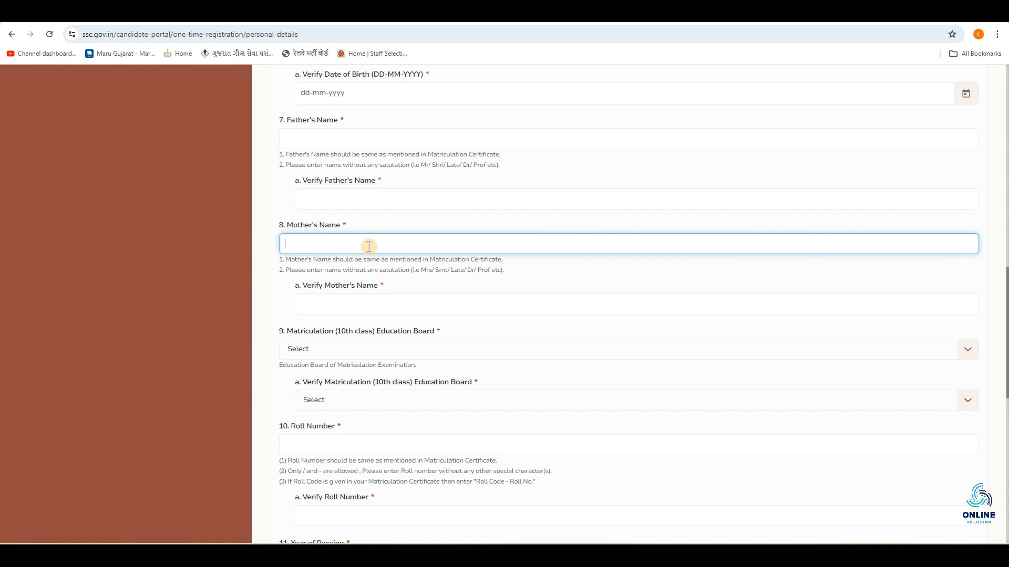
click(287, 293)
click(389, 304)
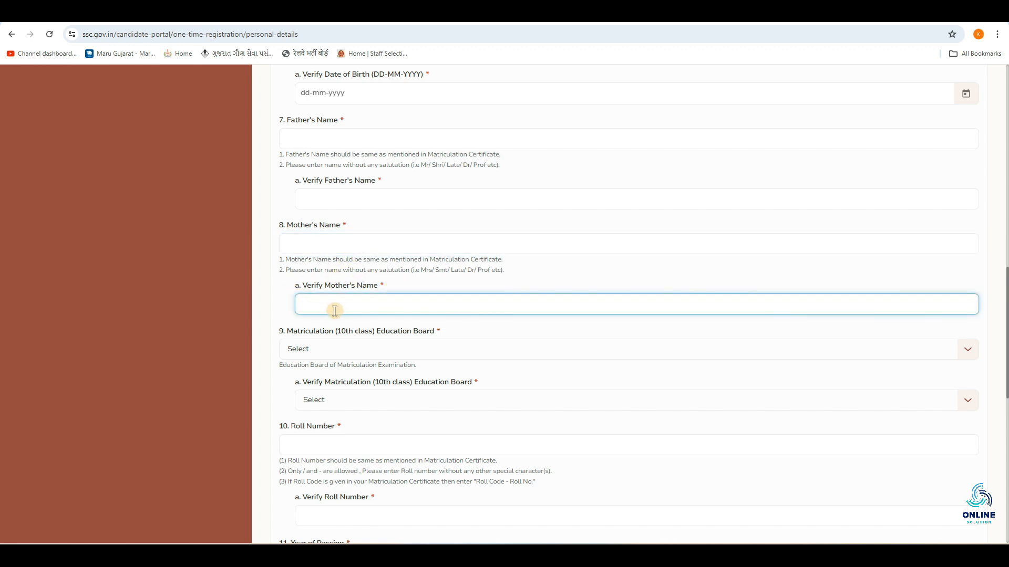
scroll(339, 309, down, 3)
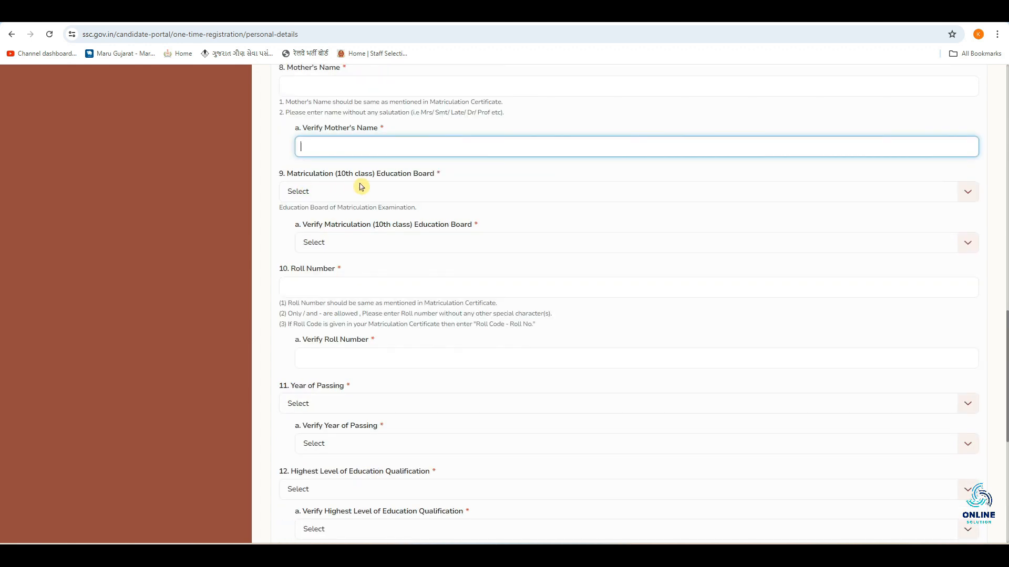
Step: Choose Gujarat Secondary And Higher Secondary Education Board as the board and its verification
click(409, 194)
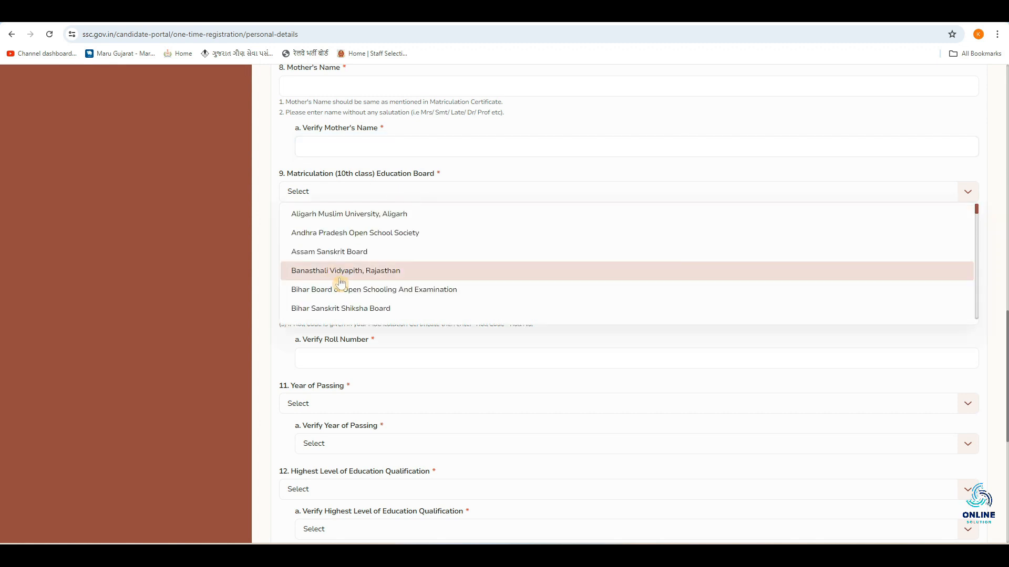
scroll(341, 283, down, 1)
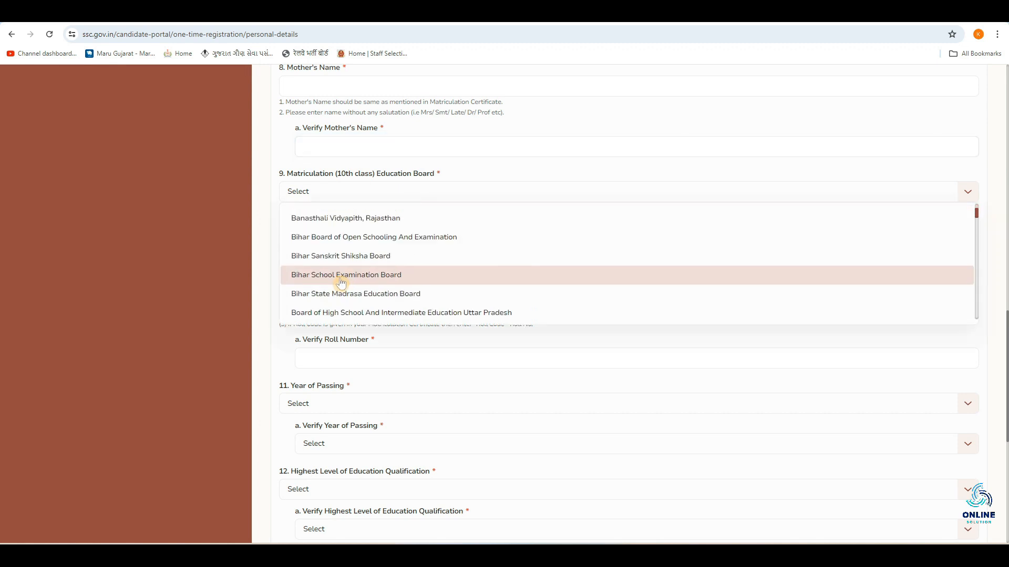
scroll(341, 283, down, 5)
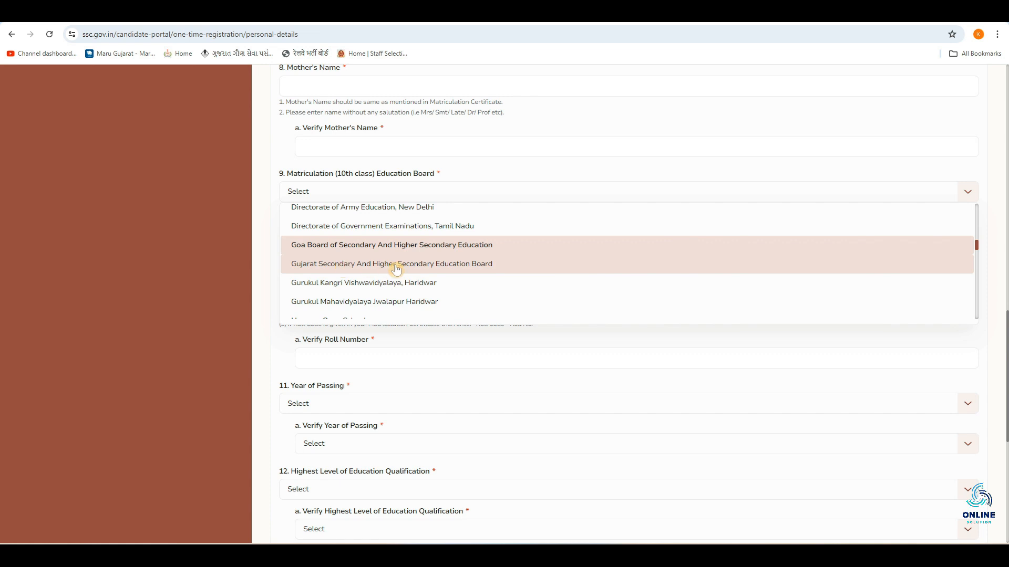
click(470, 271)
click(326, 243)
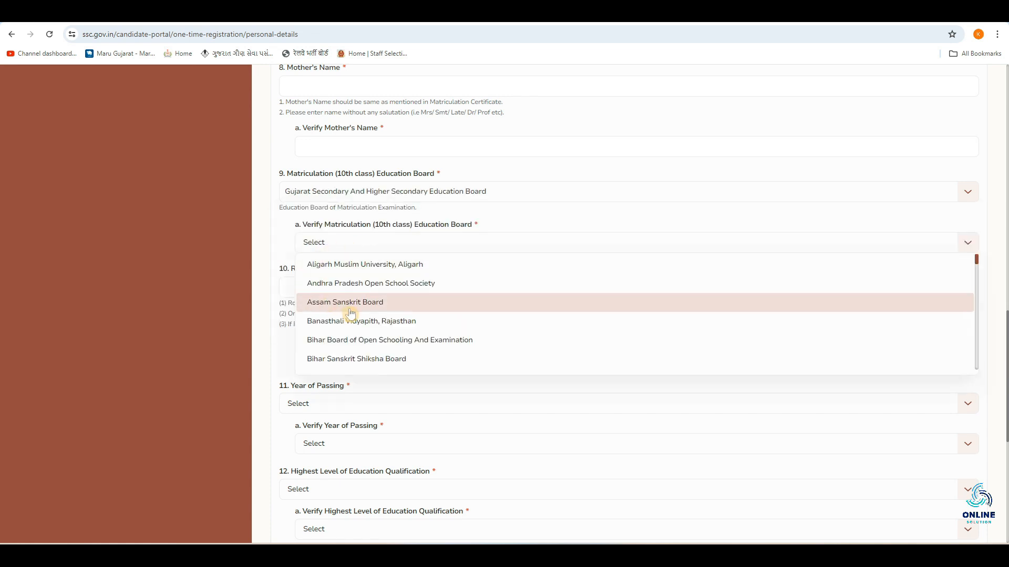
scroll(351, 312, down, 5)
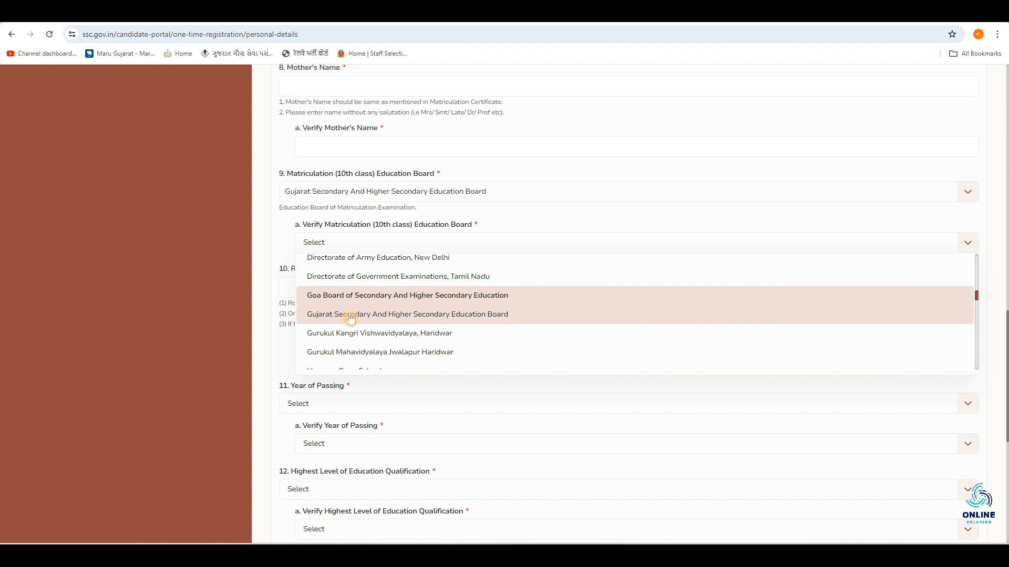
click(351, 315)
Step: Focus the Roll Number and Verify Roll Number fields
click(305, 286)
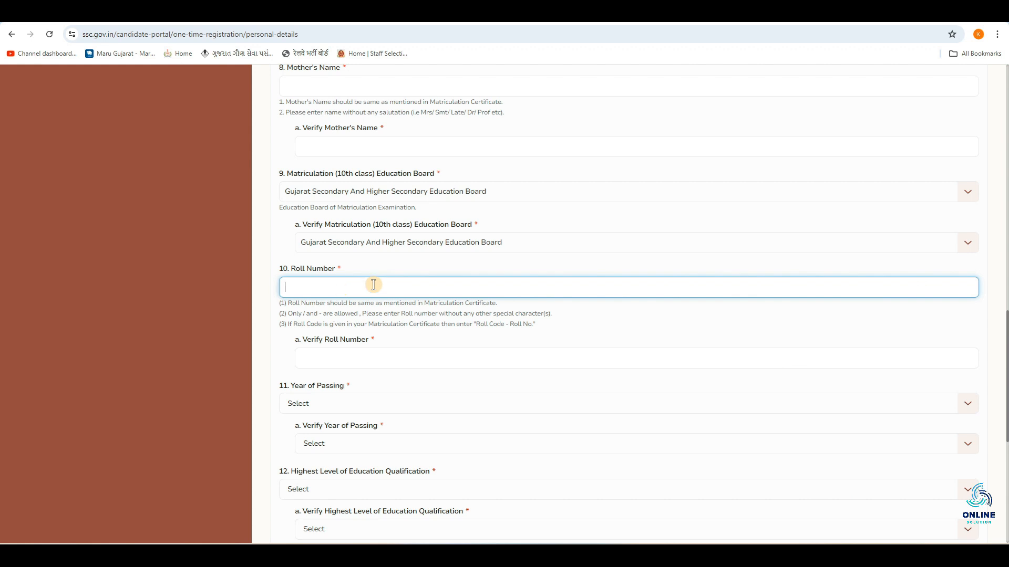
click(329, 360)
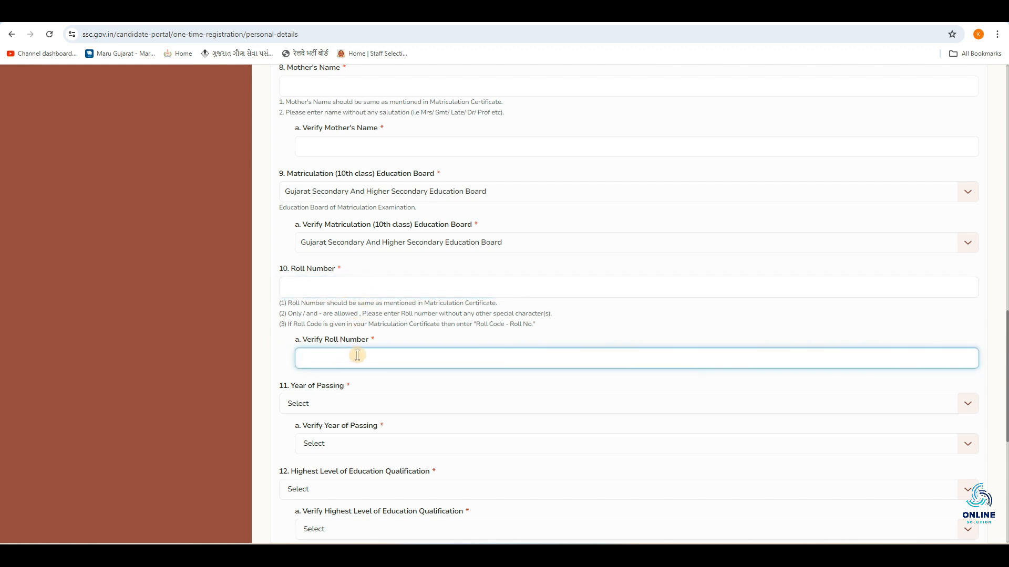
scroll(360, 355, down, 2)
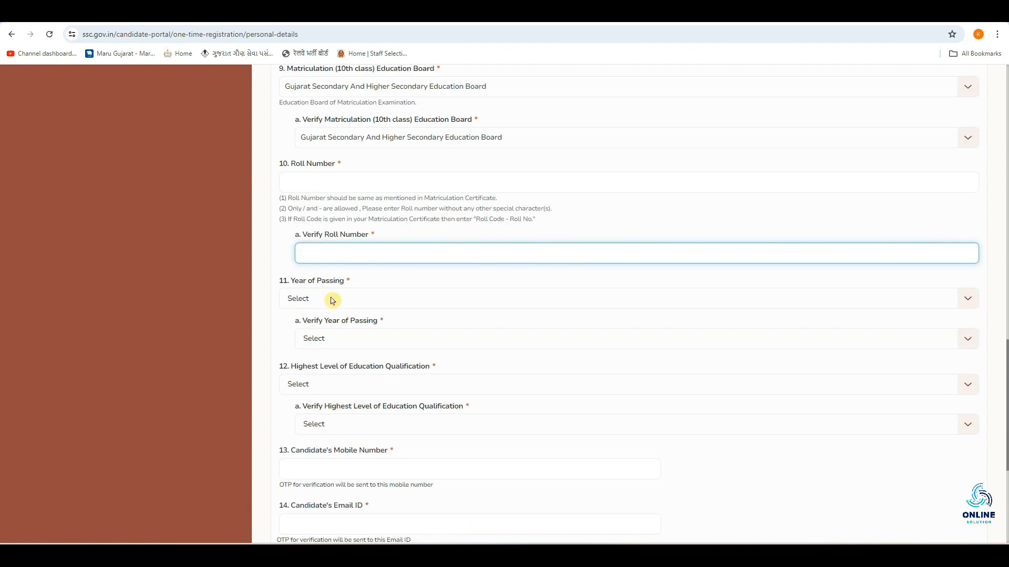
Step: Set Year of Passing and its verification to 2015
click(332, 300)
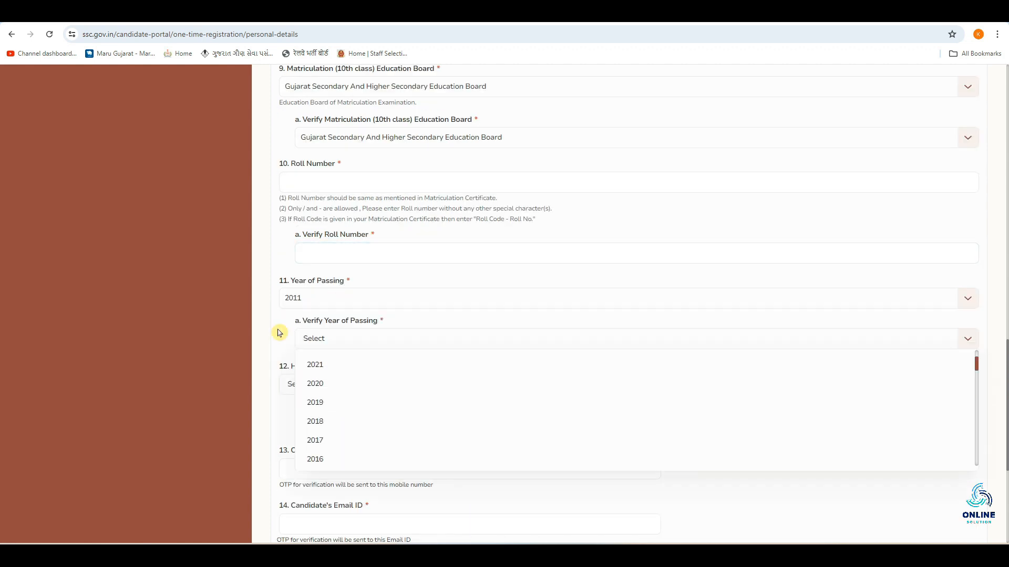
click(279, 332)
click(343, 343)
scroll(326, 407, down, 5)
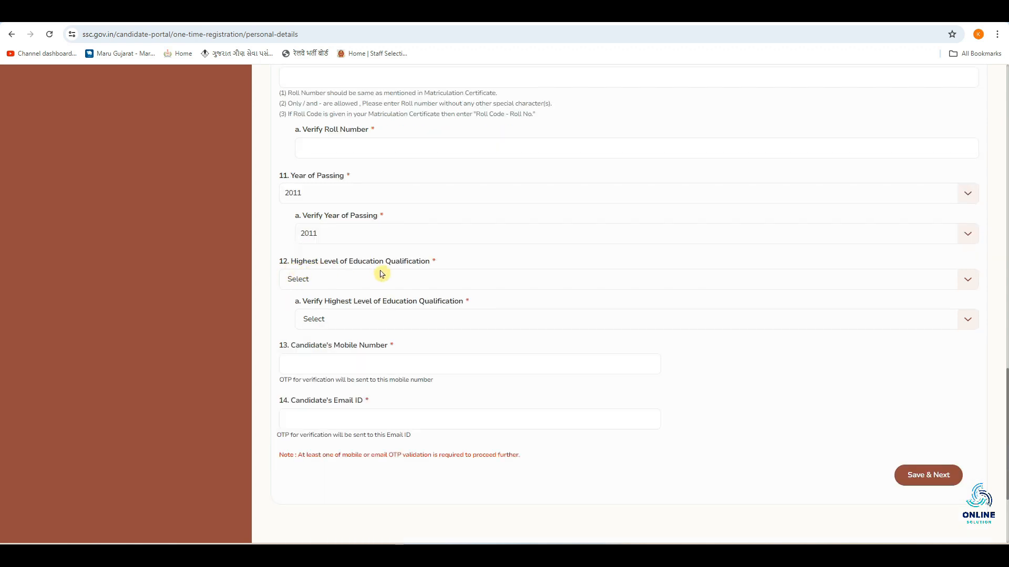
Step: Choose Graduation as the highest education qualification and its verification
click(445, 280)
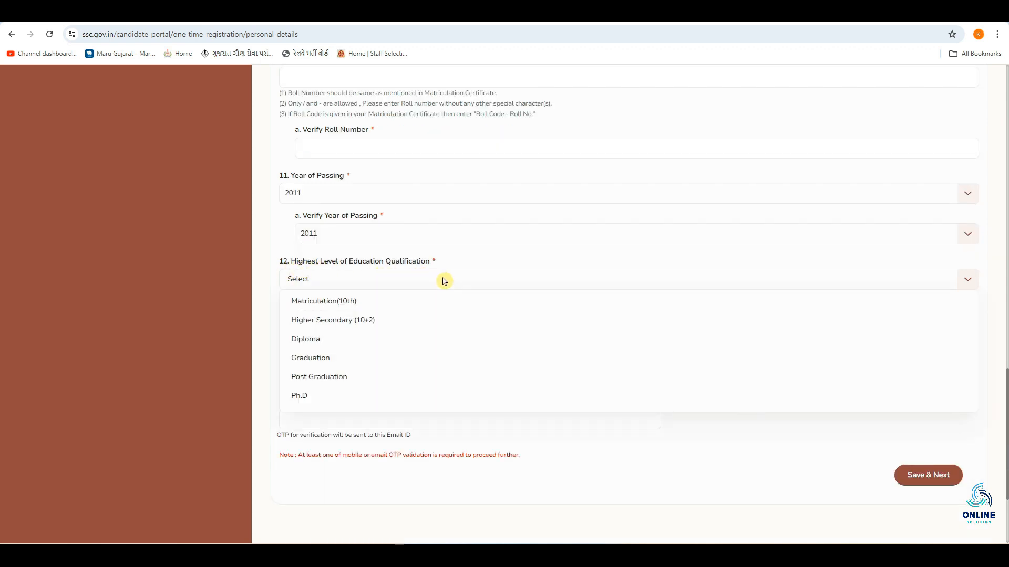
click(354, 359)
click(371, 321)
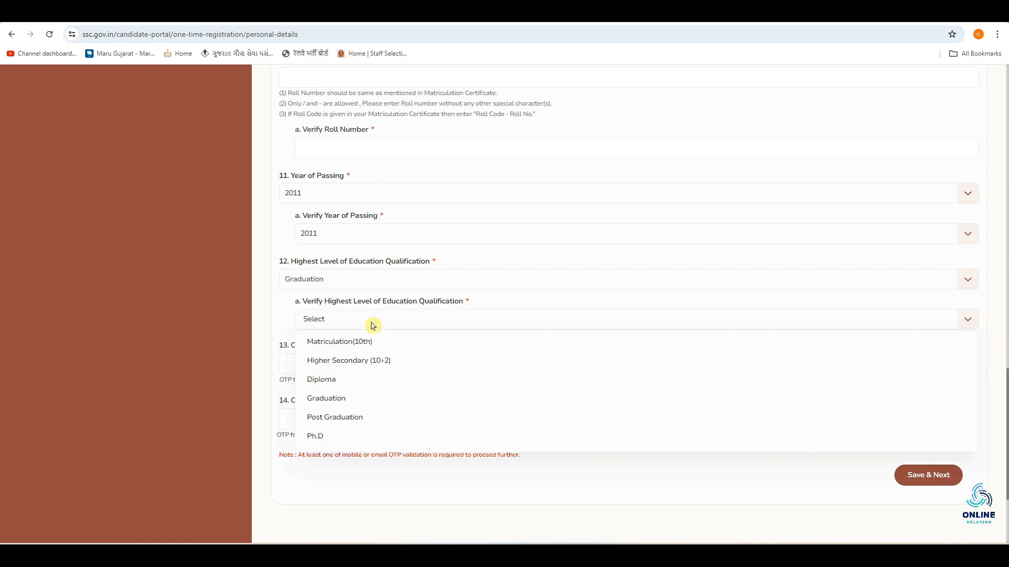
click(368, 406)
scroll(342, 341, down, 2)
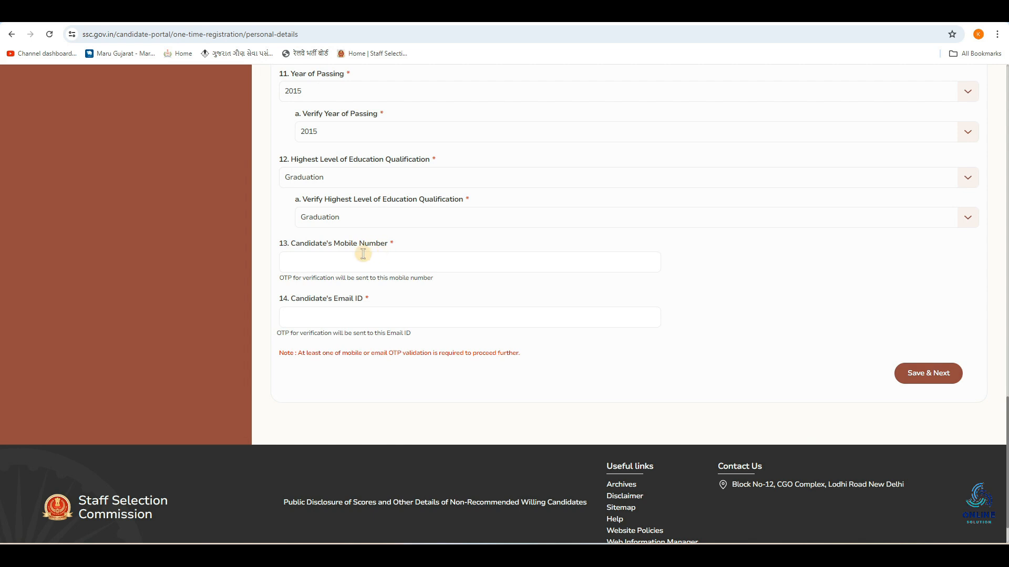
Step: Enter the candidate's mobile number, then request and validate its OTP
click(331, 263)
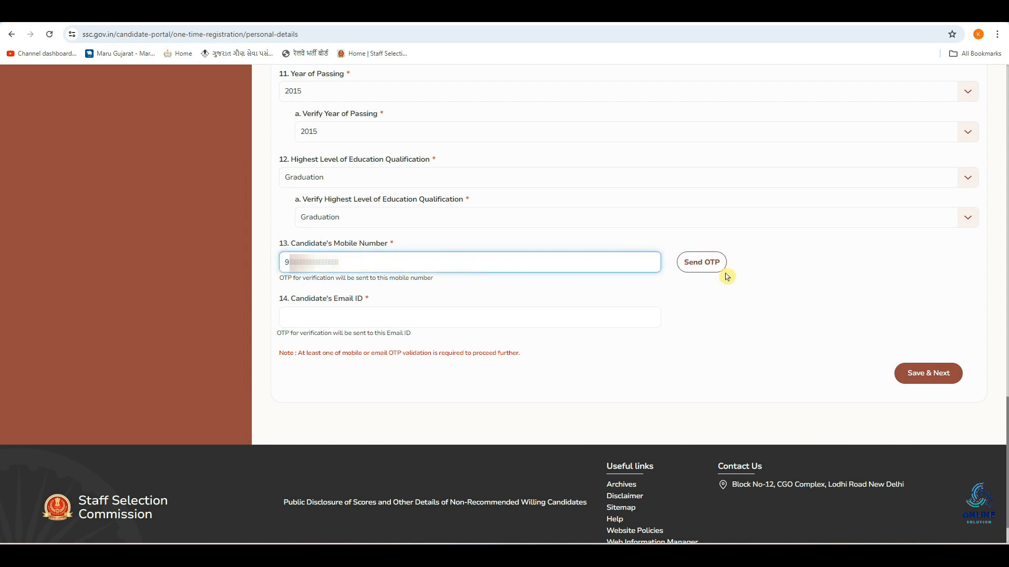
click(698, 265)
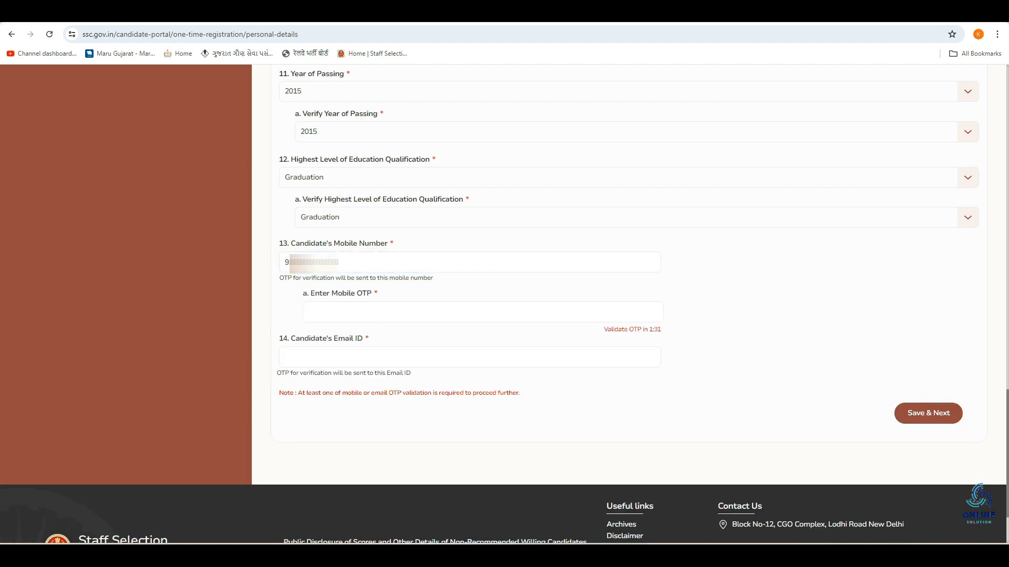
click(322, 309)
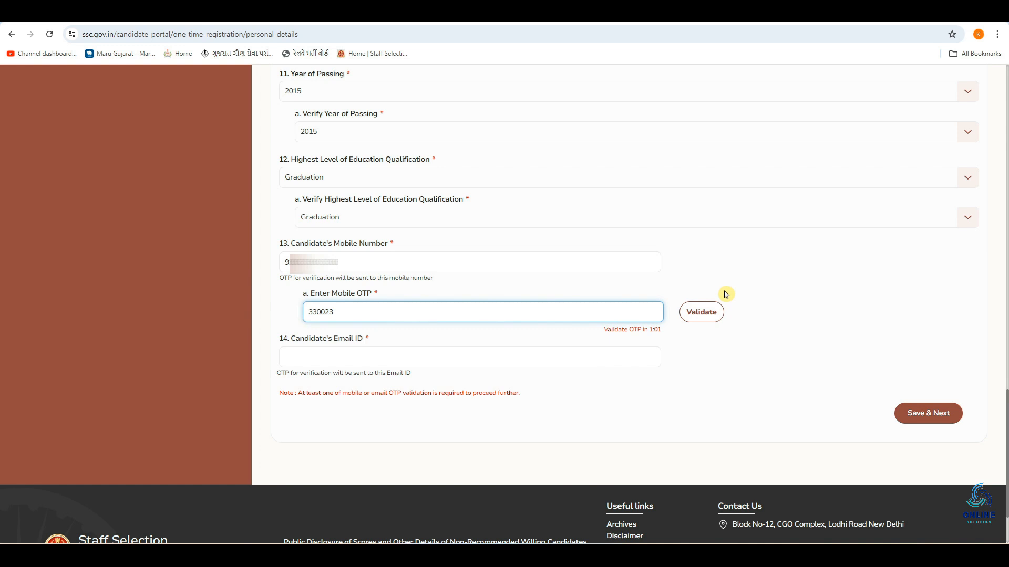
click(698, 317)
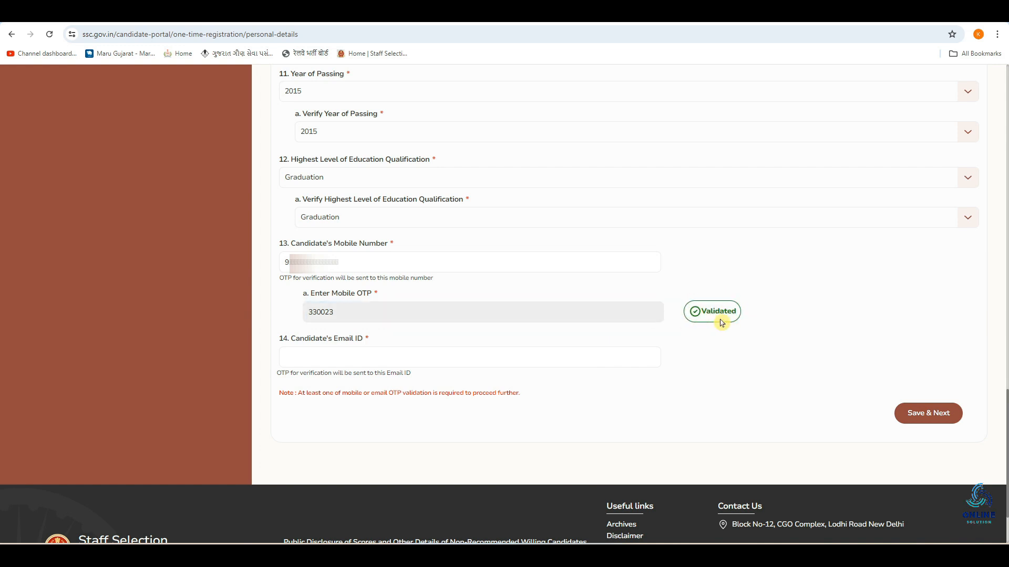
Step: Paste the candidate's e-mail address, validate its OTP, and Save & Next the personal details
click(344, 357)
key(ctrl+v)
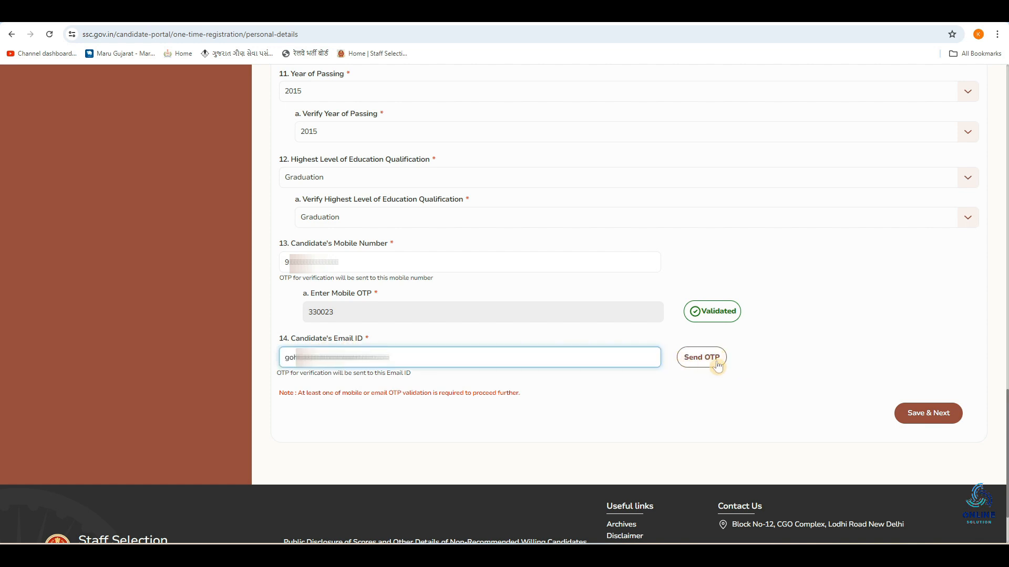
click(716, 362)
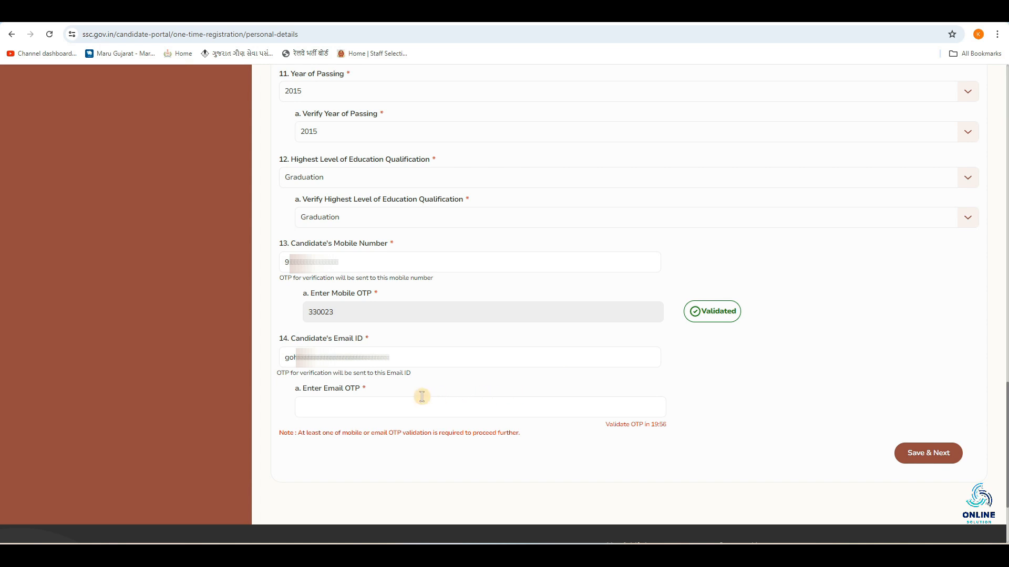
click(407, 410)
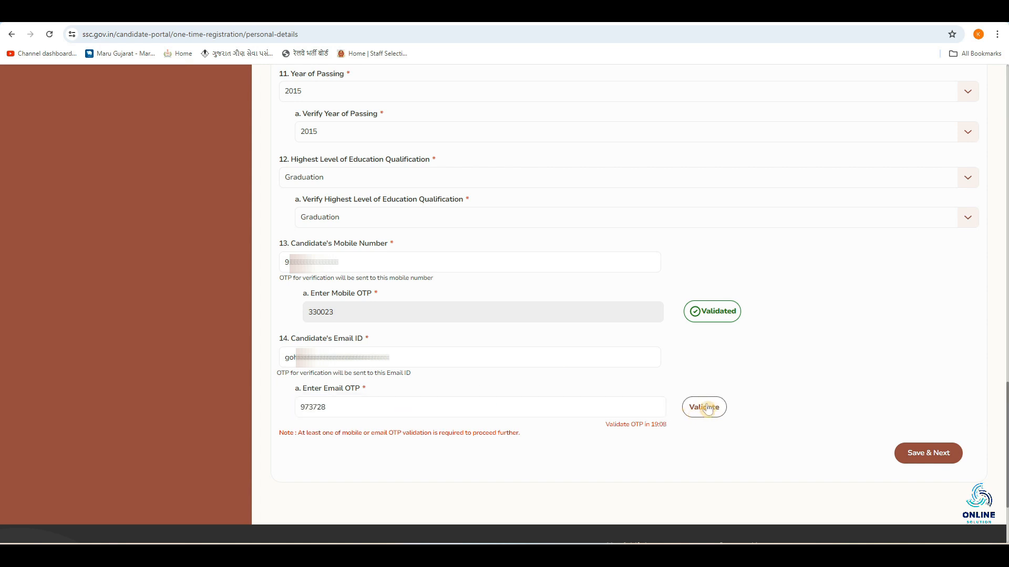
click(707, 408)
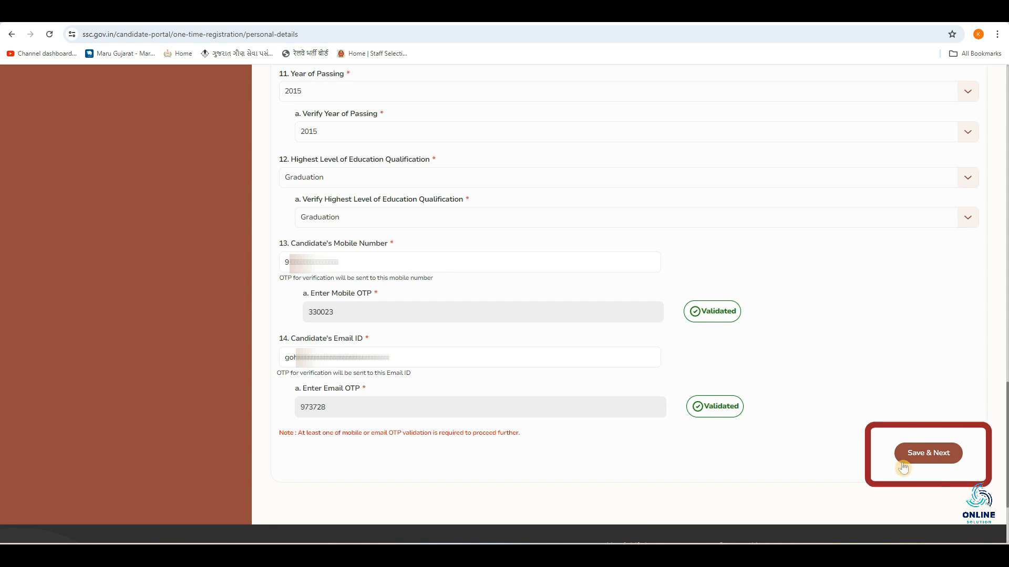
click(941, 461)
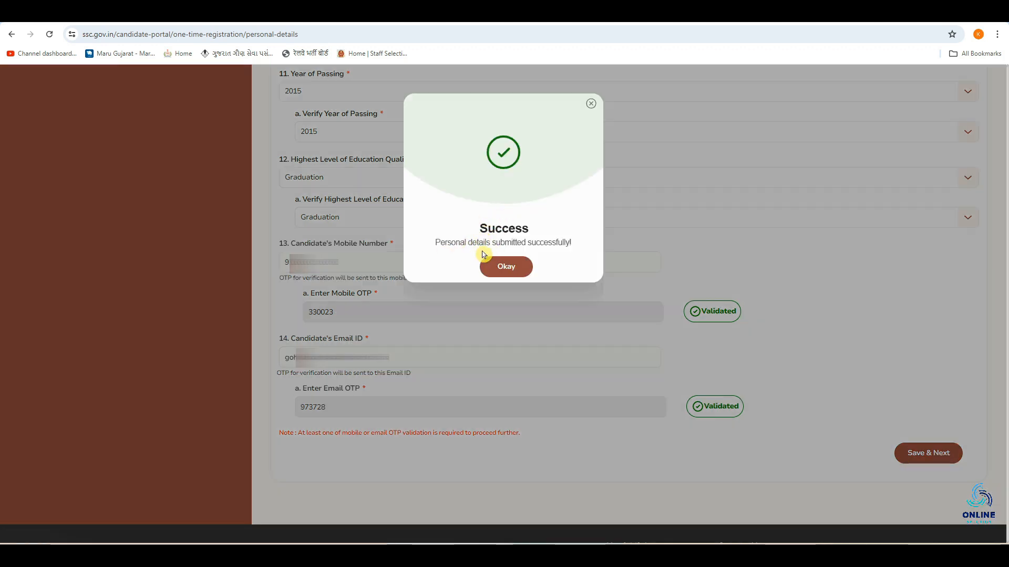
Step: Dismiss the success message, note the issued registration number, and continue to sign-in
click(507, 267)
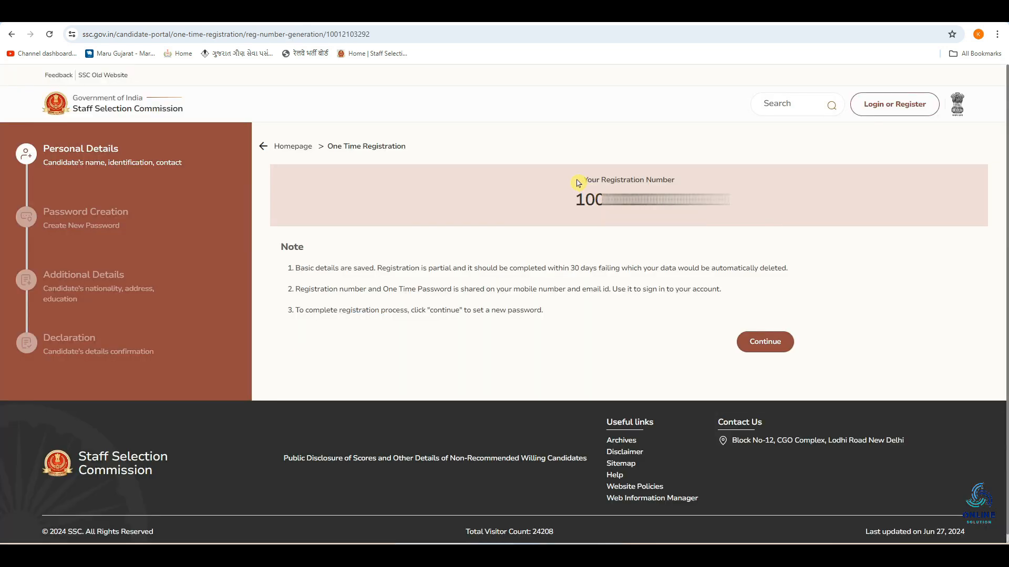
drag(578, 182, 687, 185)
click(557, 203)
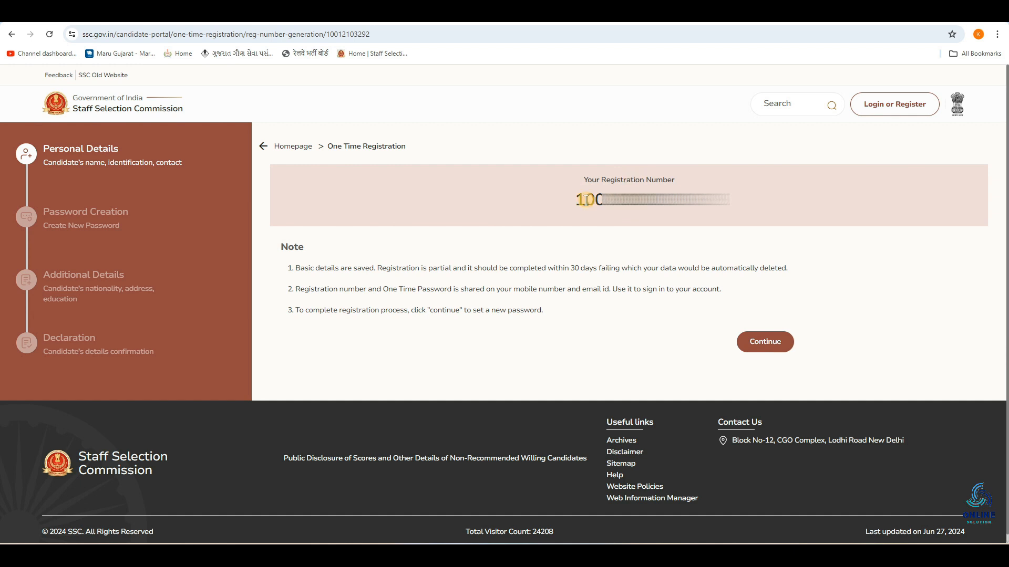
drag(563, 203, 693, 203)
click(637, 293)
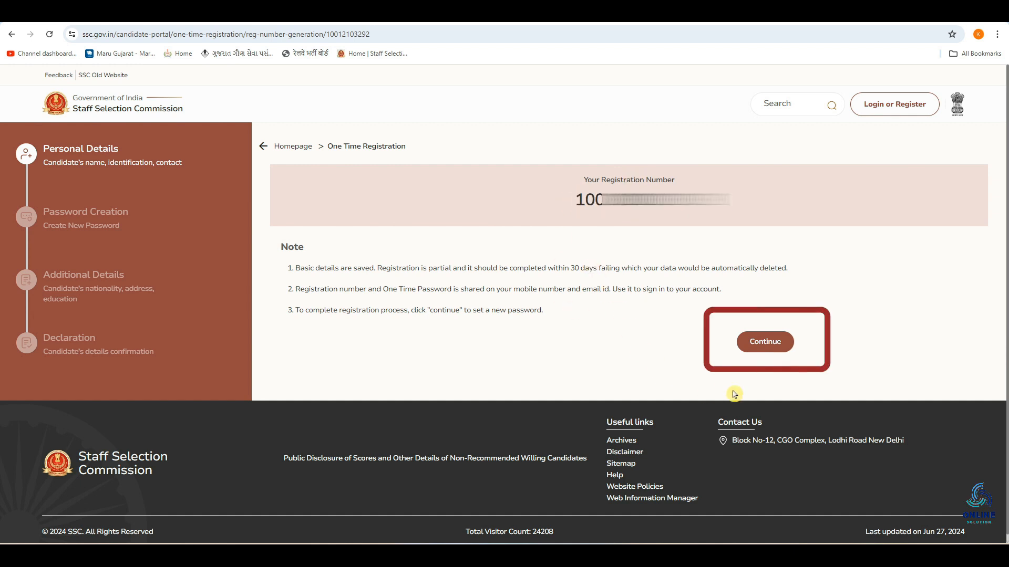
click(762, 348)
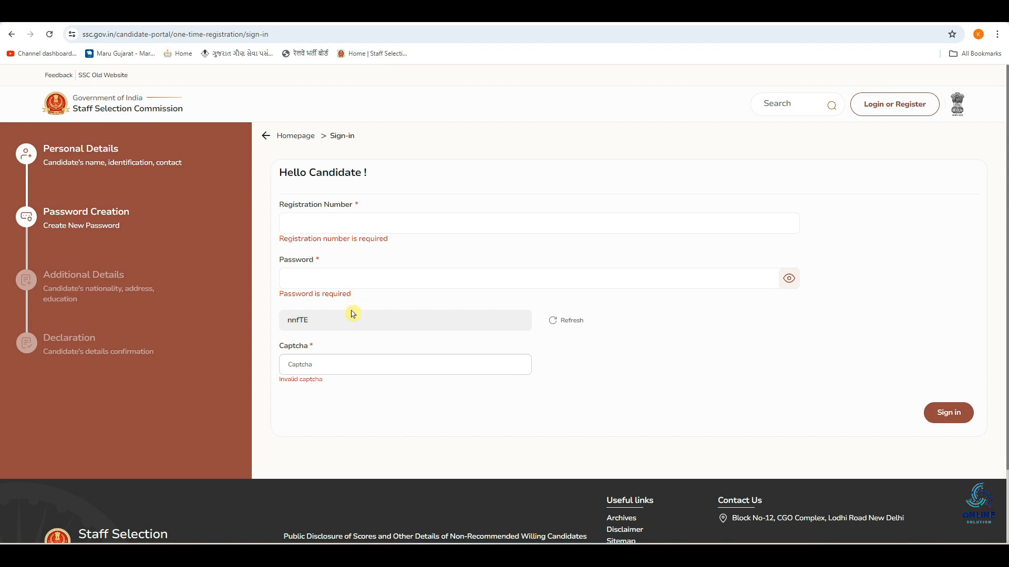
Step: Enter the captcha and sign in with the new registration number and one-time password
click(316, 365)
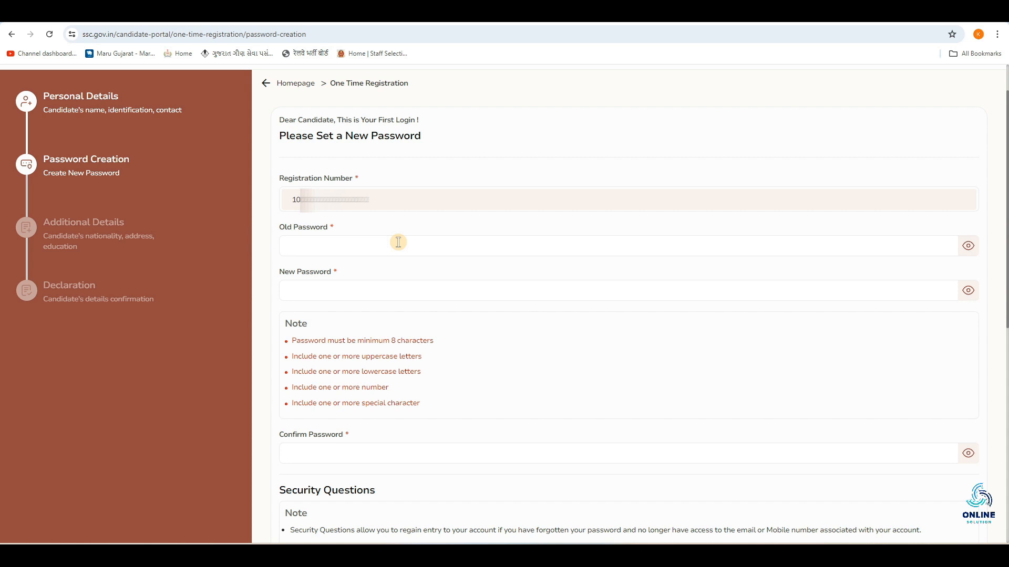
Step: Enter the one-time password in the Old Password field
click(313, 252)
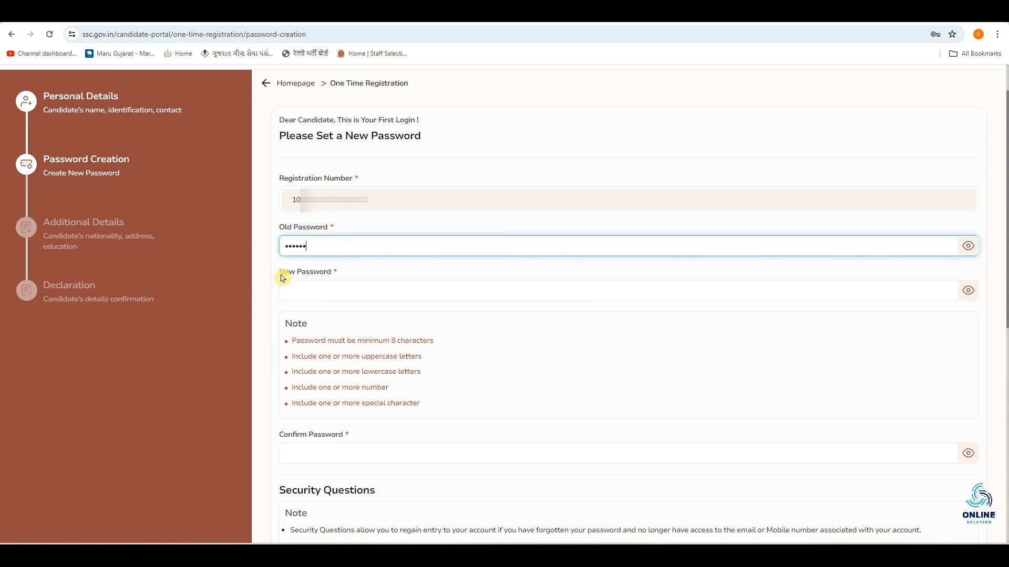
click(313, 286)
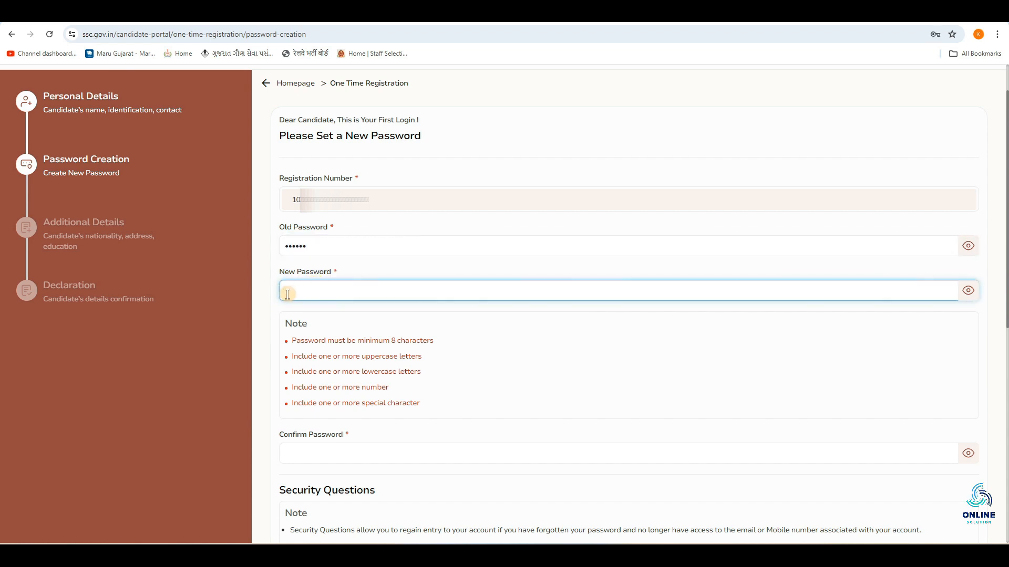
click(360, 373)
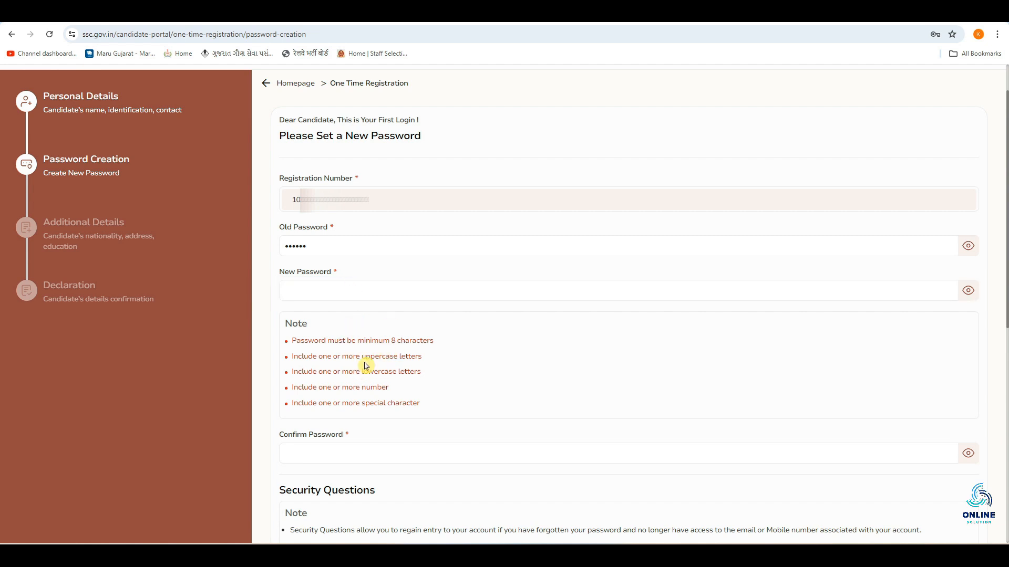
Step: Review the new password rules: minimum 8 characters, uppercase letters, a number, and a special character
drag(357, 340, 411, 342)
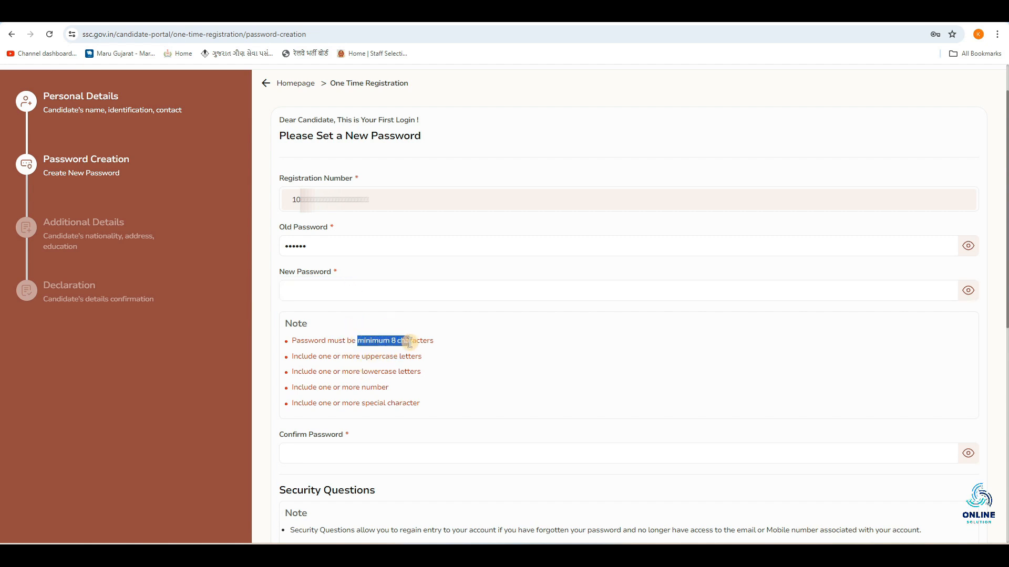
click(373, 356)
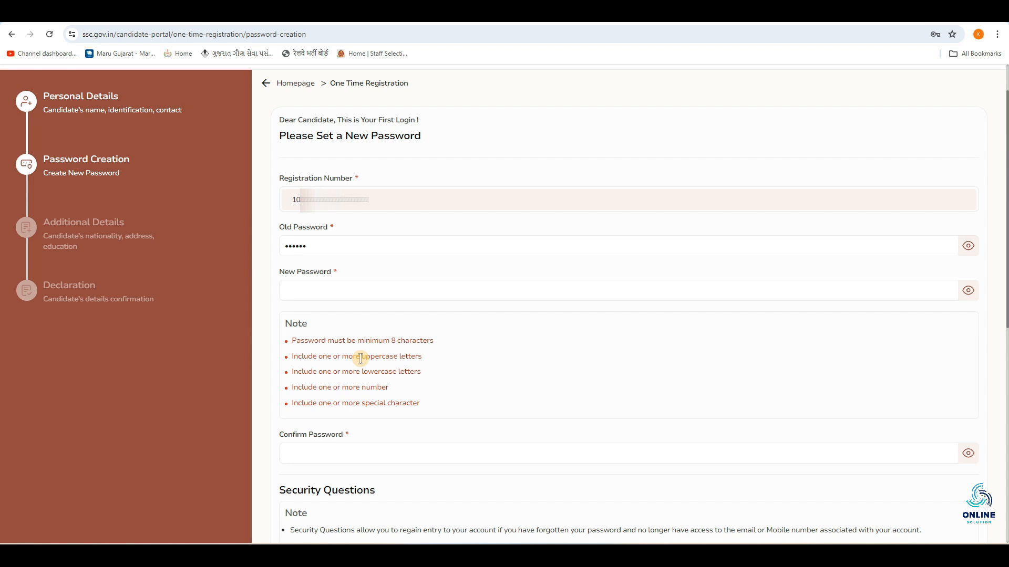
drag(360, 358, 391, 374)
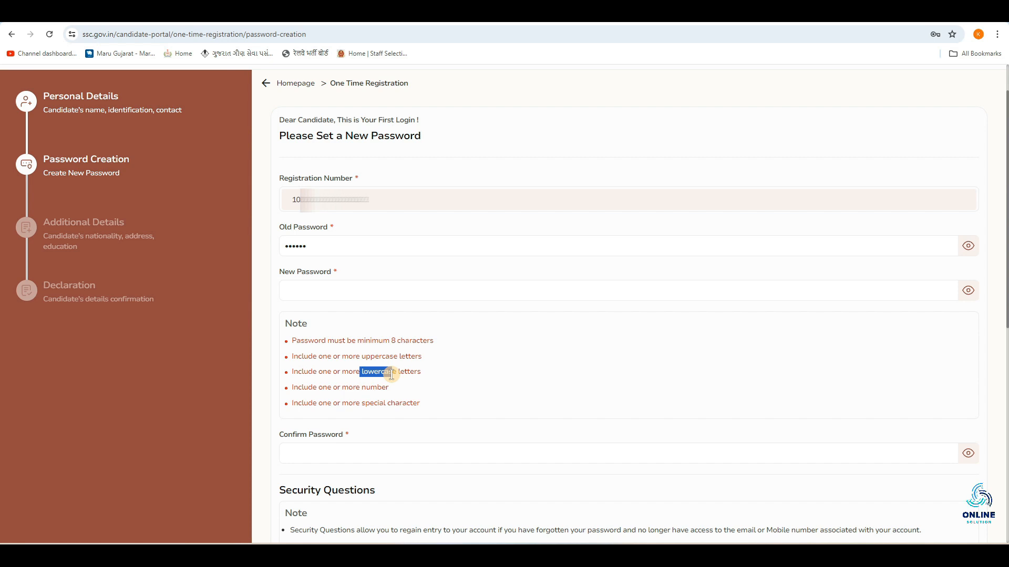
drag(316, 388, 392, 390)
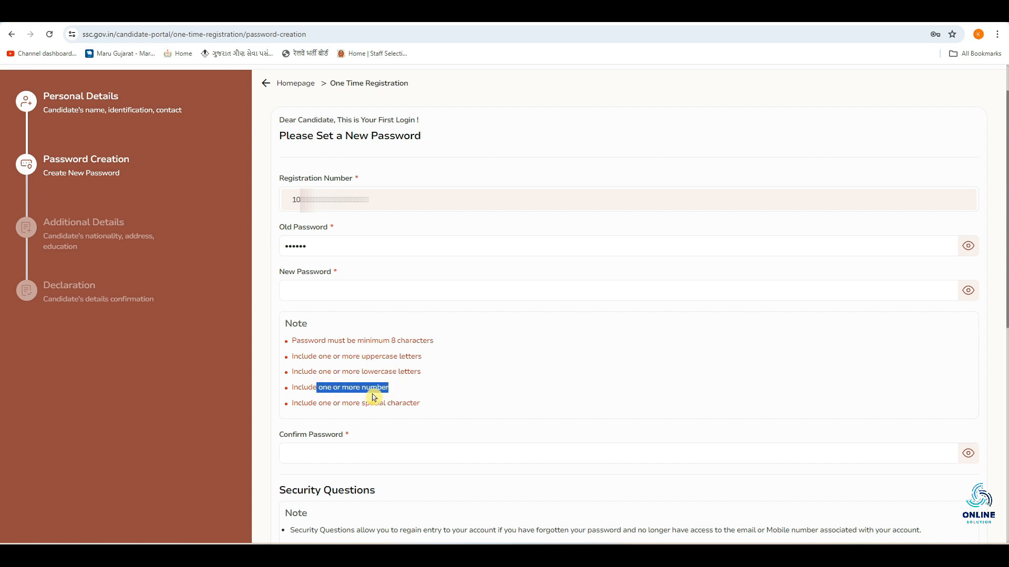
drag(313, 404, 417, 405)
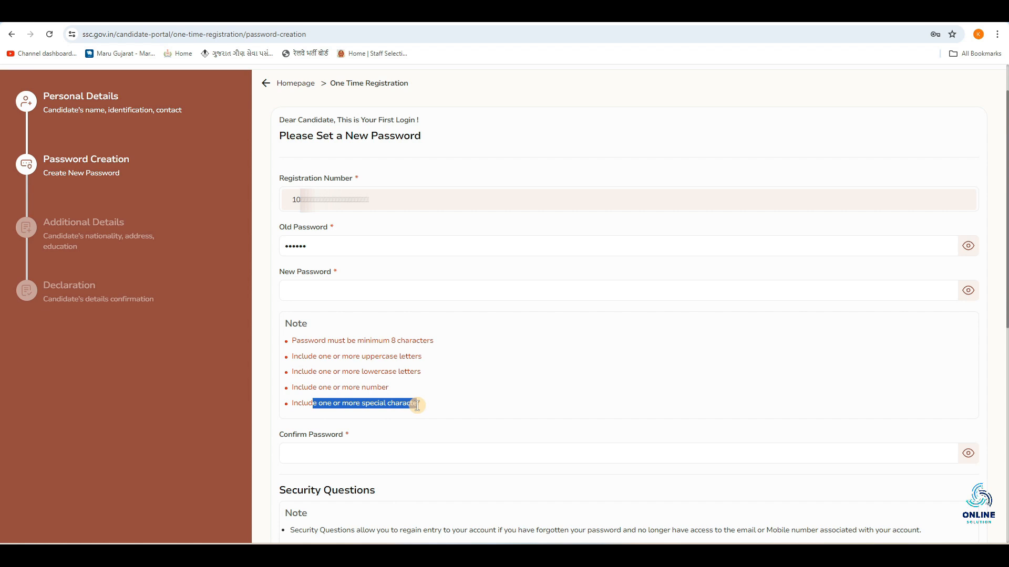
click(330, 354)
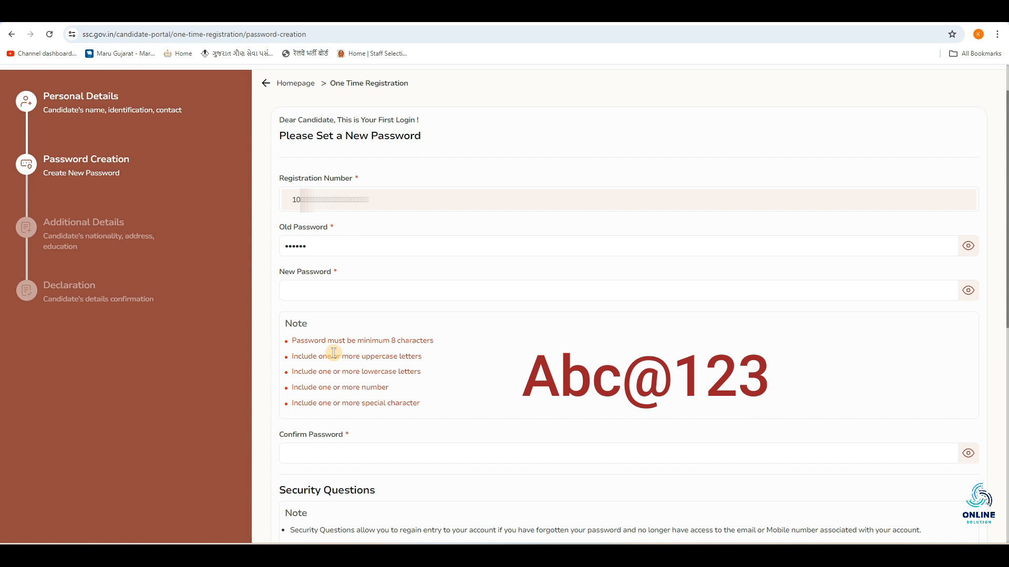
click(328, 293)
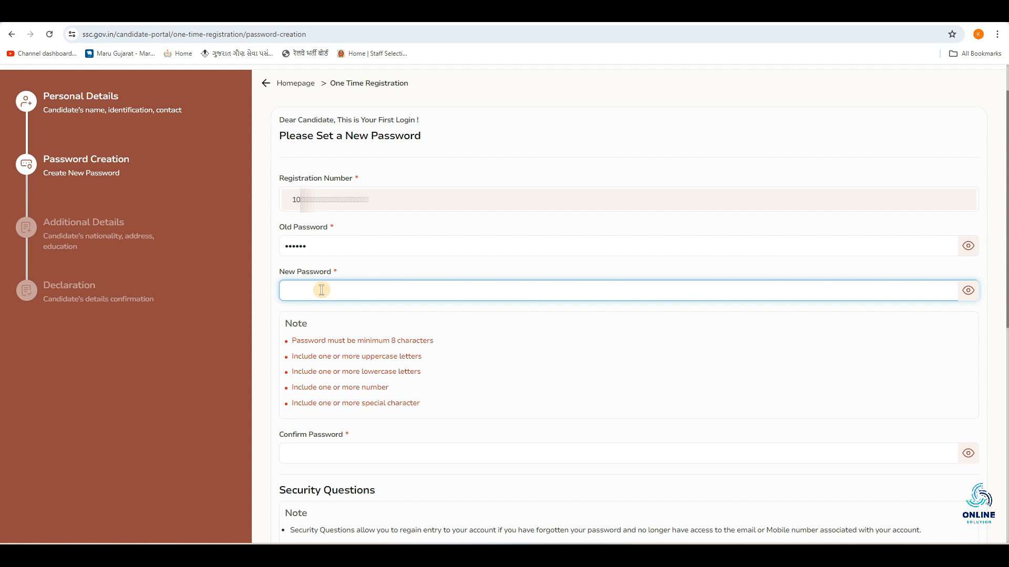
click(367, 452)
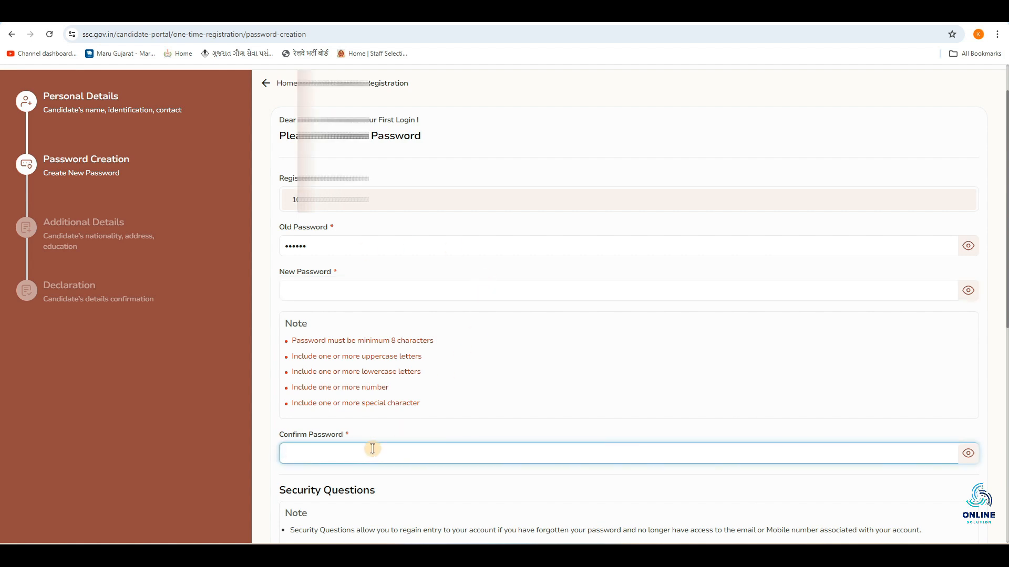
scroll(372, 448, down, 6)
drag(279, 176, 372, 191)
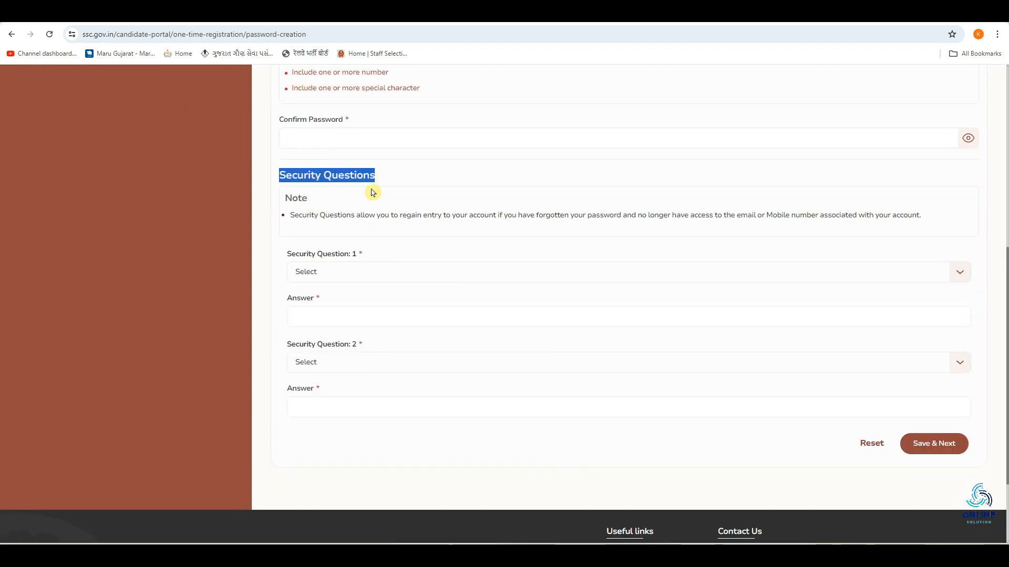
click(371, 190)
drag(279, 181, 378, 176)
click(407, 182)
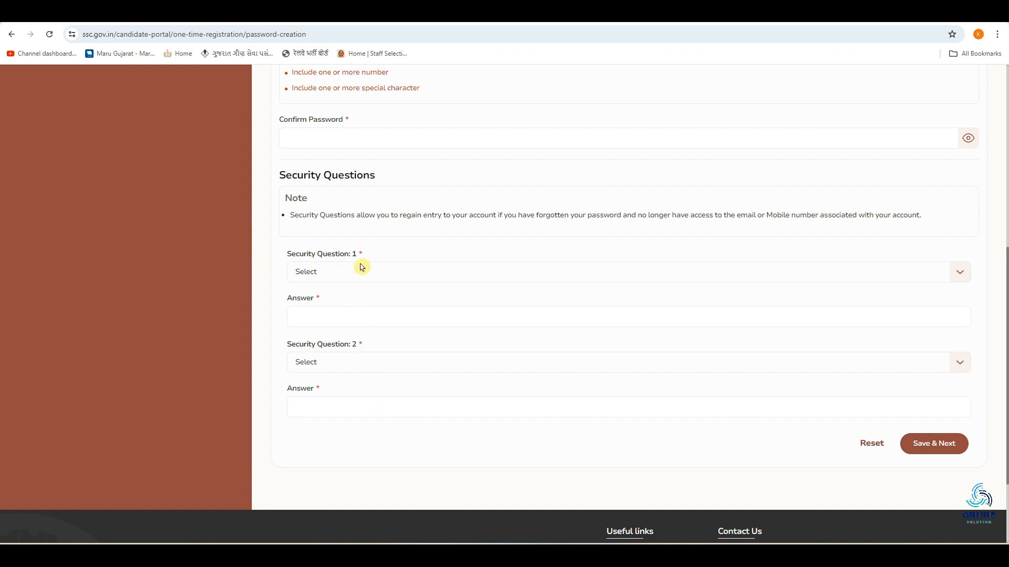
Step: Choose the birth-city question as security question 1 and a second question, filling in each answer
click(339, 273)
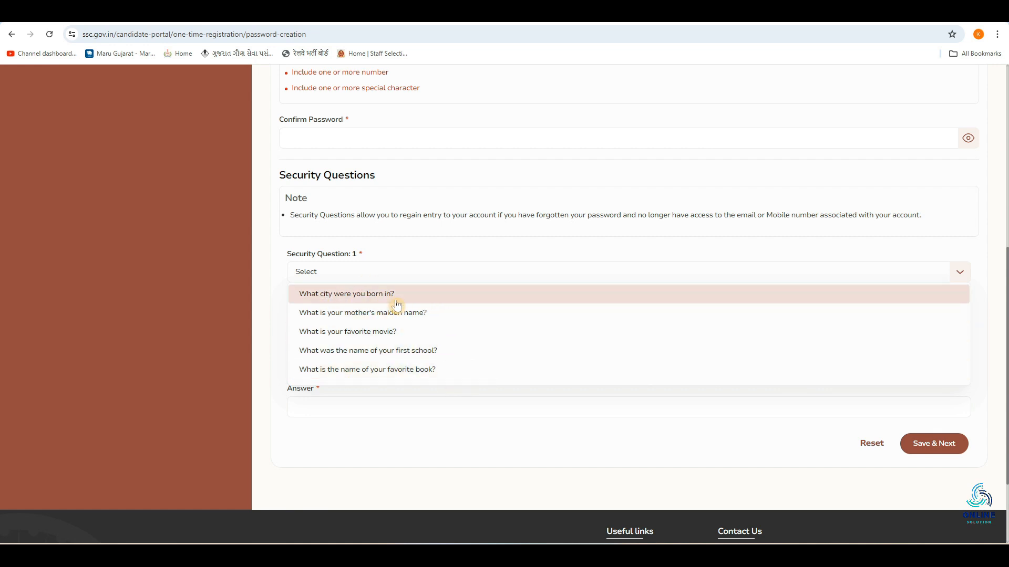
click(425, 298)
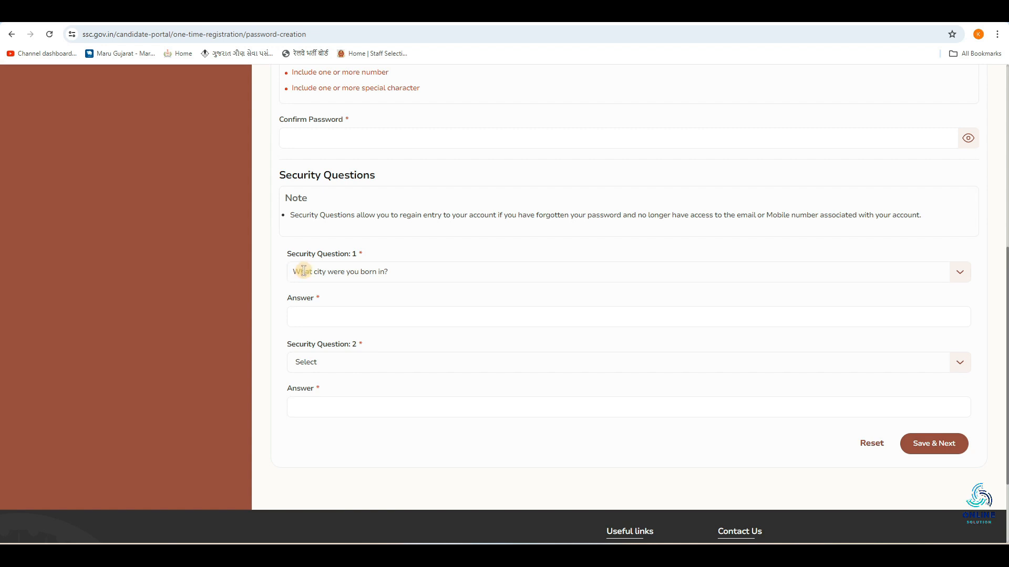
click(359, 319)
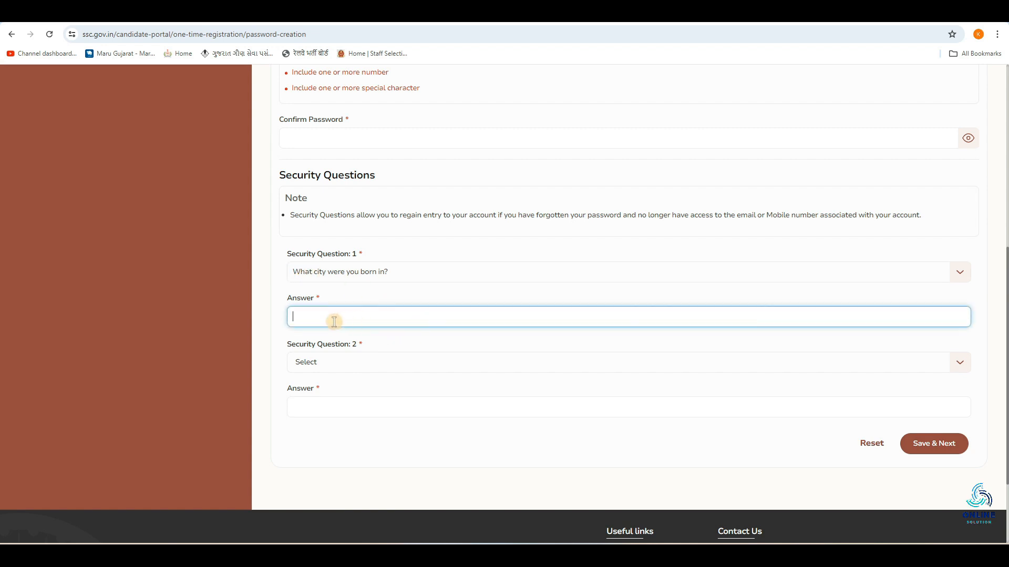
click(327, 363)
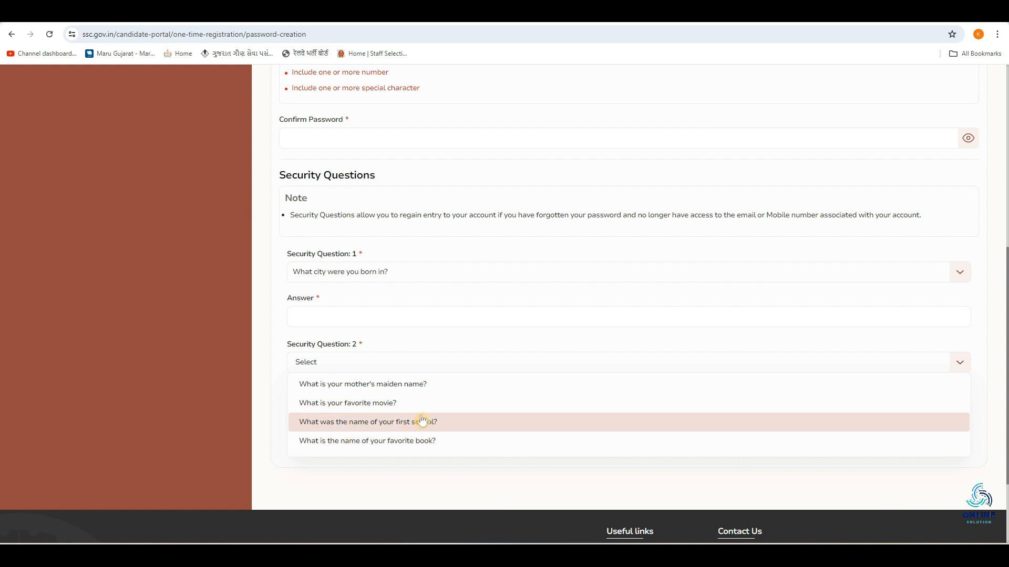
click(448, 403)
click(367, 403)
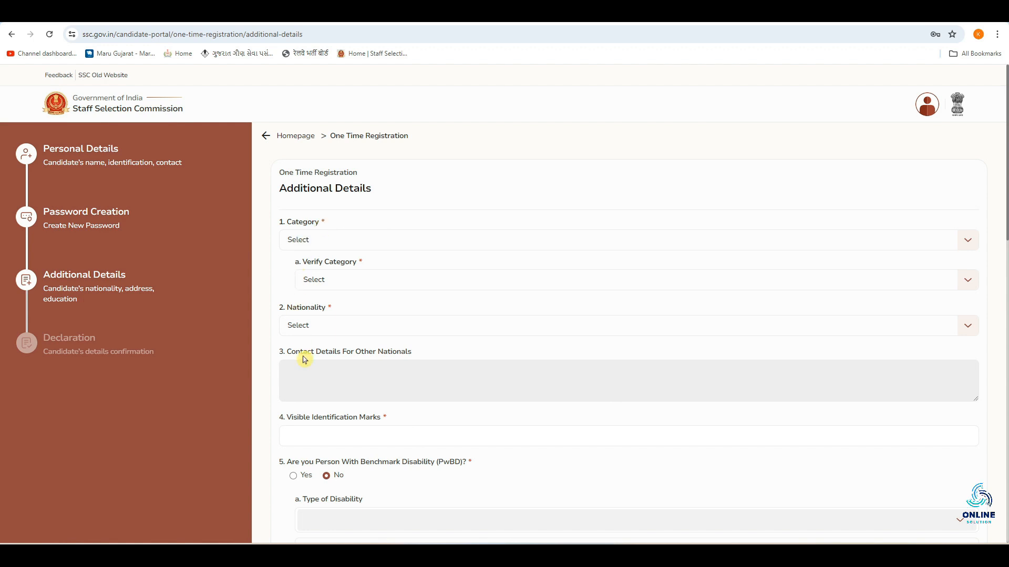
Step: Choose OBC for Category and Verify Category, and Citizen of India for Nationality
click(321, 241)
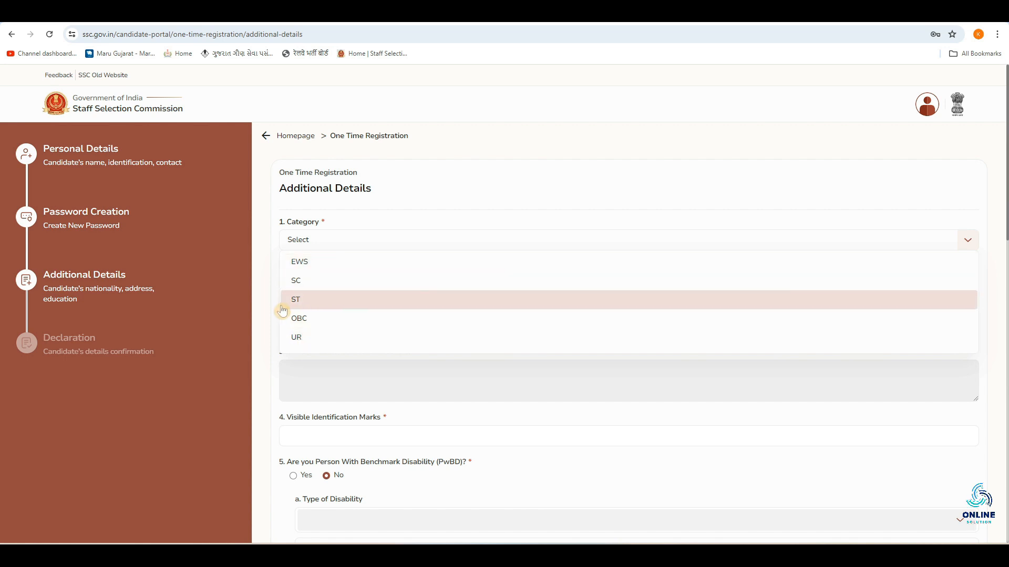
click(308, 339)
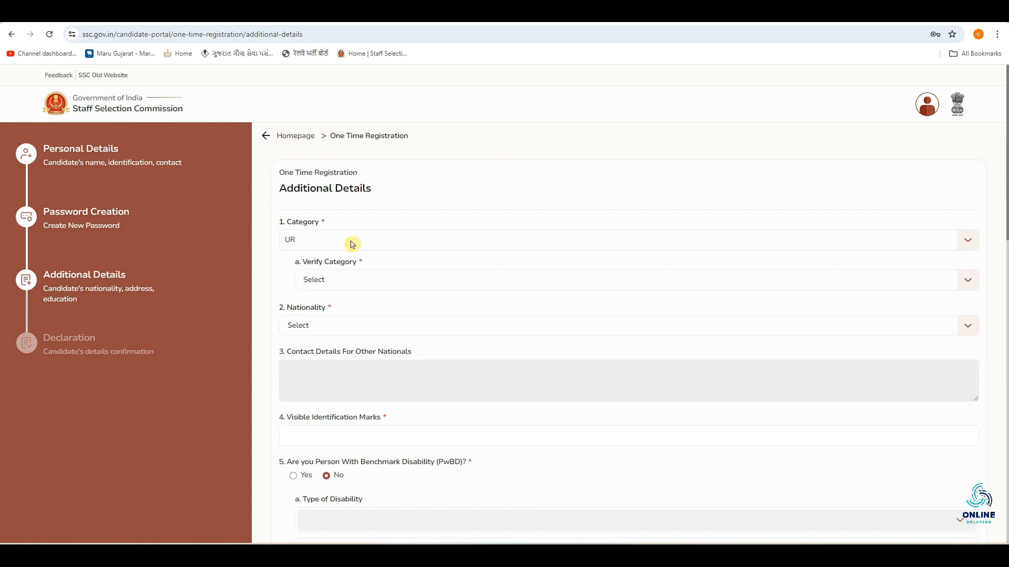
click(349, 284)
click(329, 358)
click(362, 326)
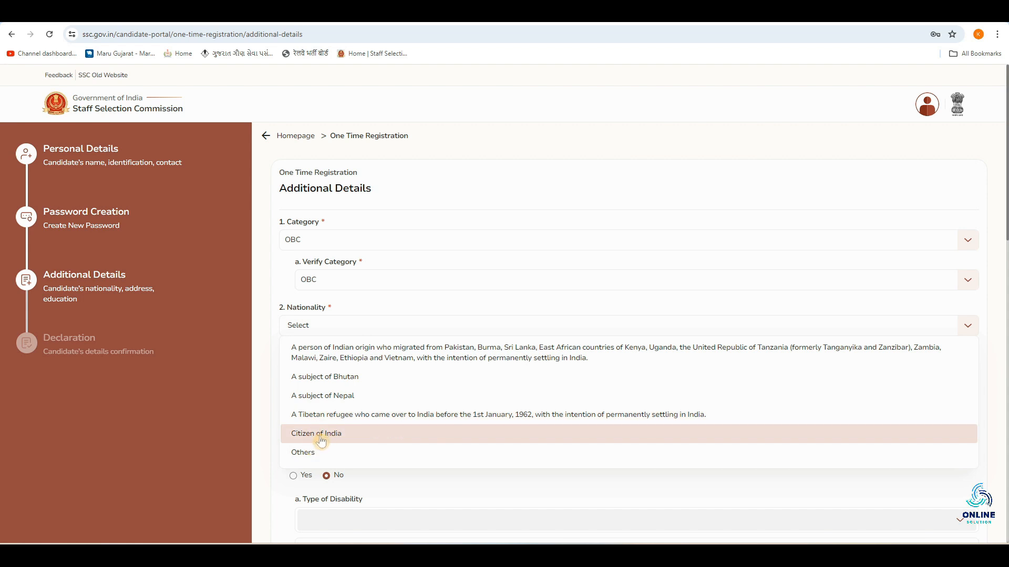
click(350, 440)
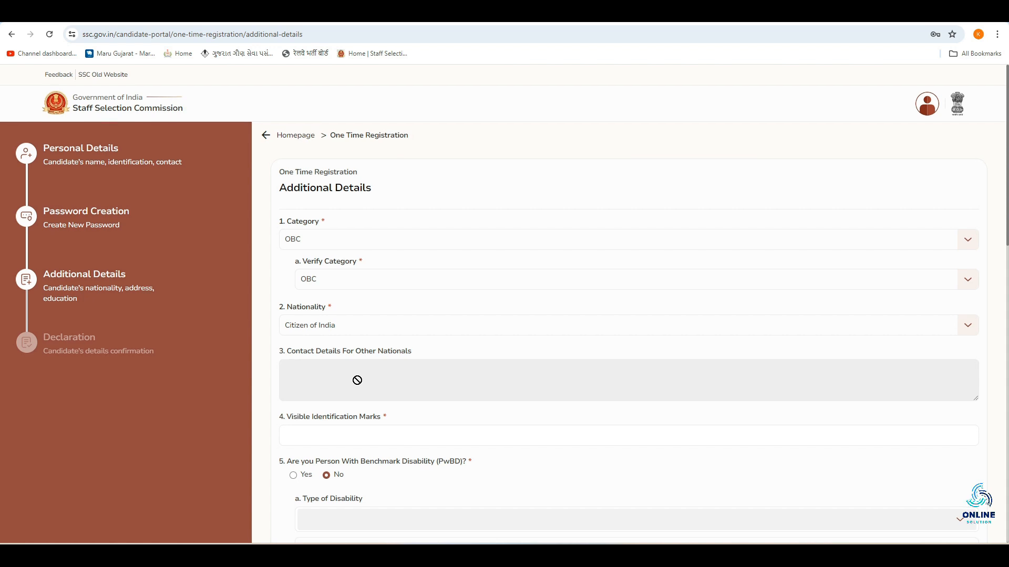
Step: Leave identification marks empty, answer Yes to PwBD, and select HH as disability type
scroll(357, 380, down, 3)
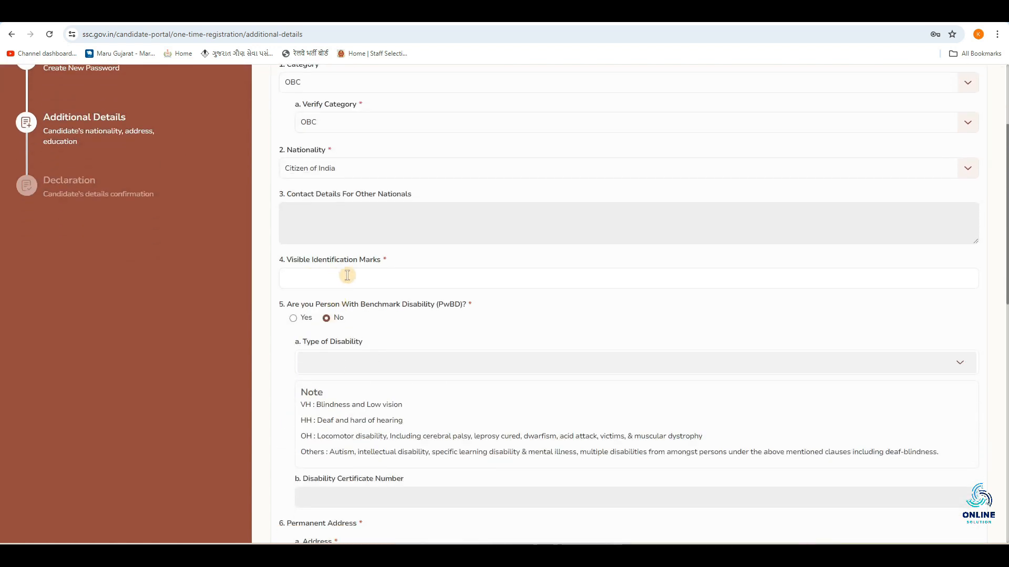
click(348, 279)
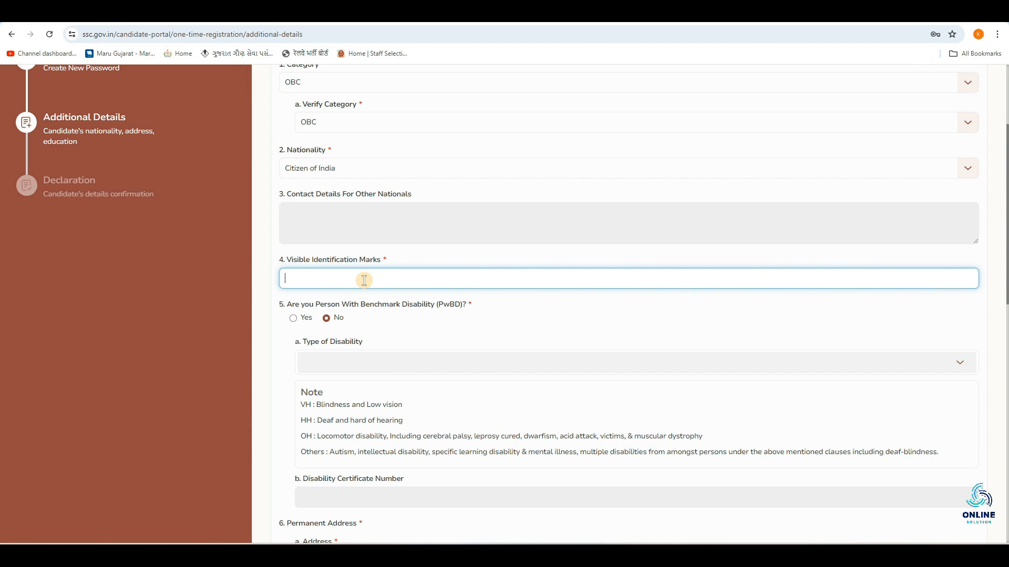
click(368, 303)
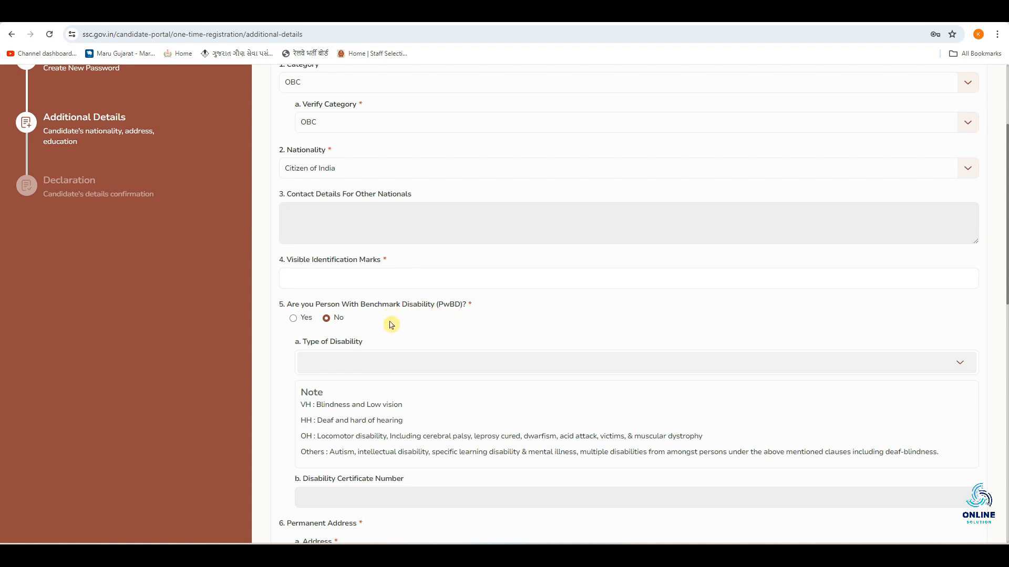
click(295, 318)
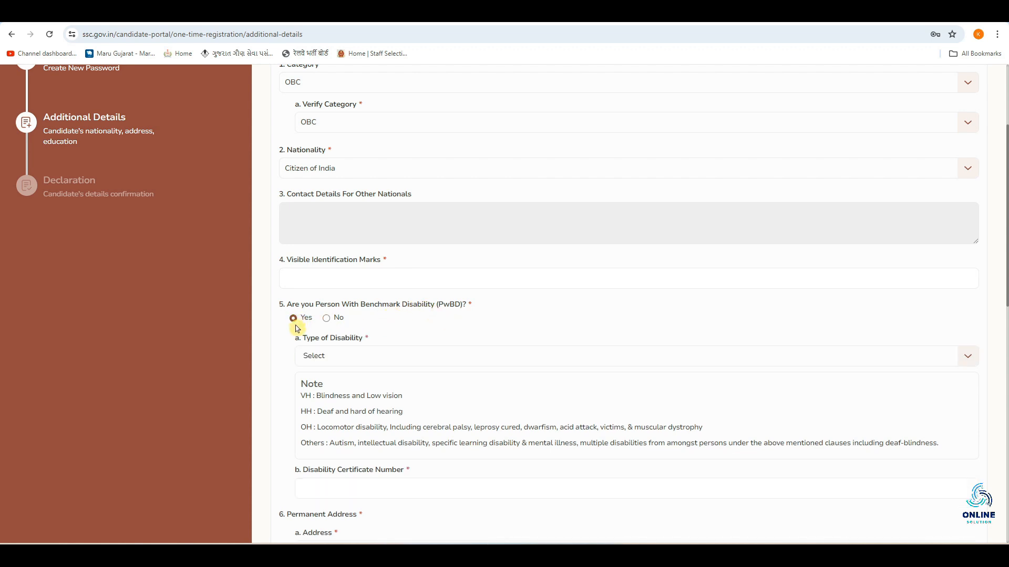
click(344, 357)
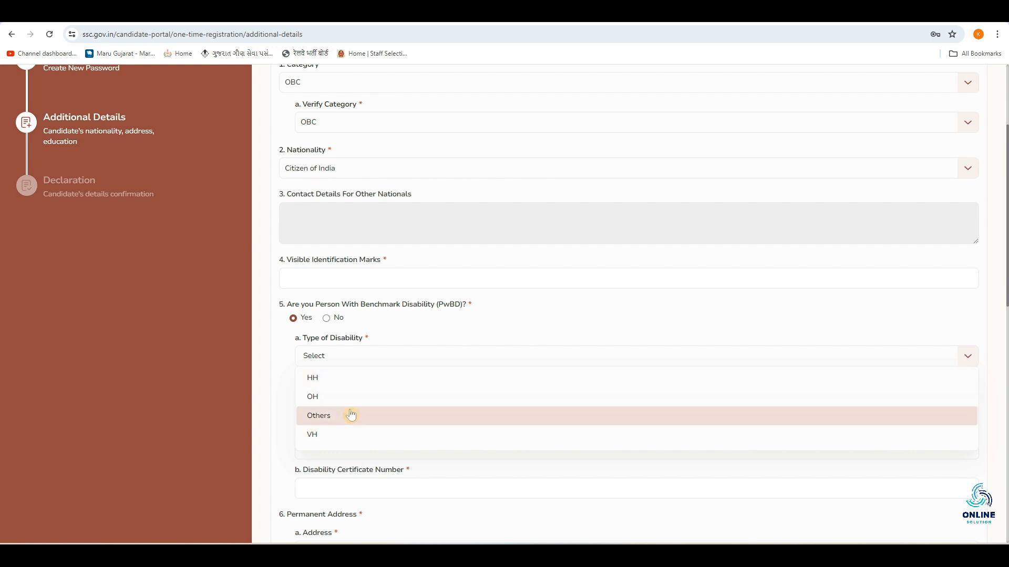
click(347, 378)
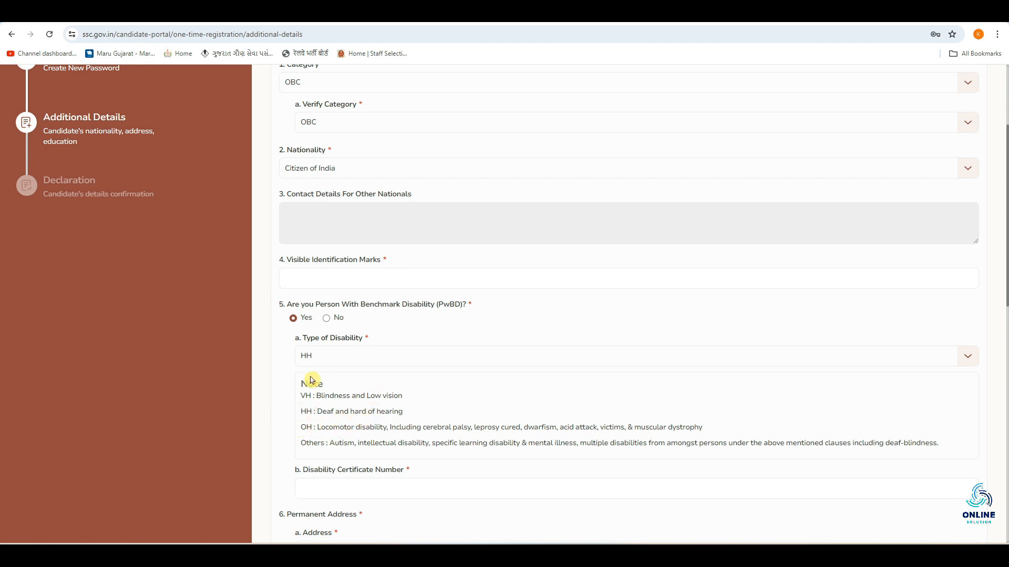
click(369, 485)
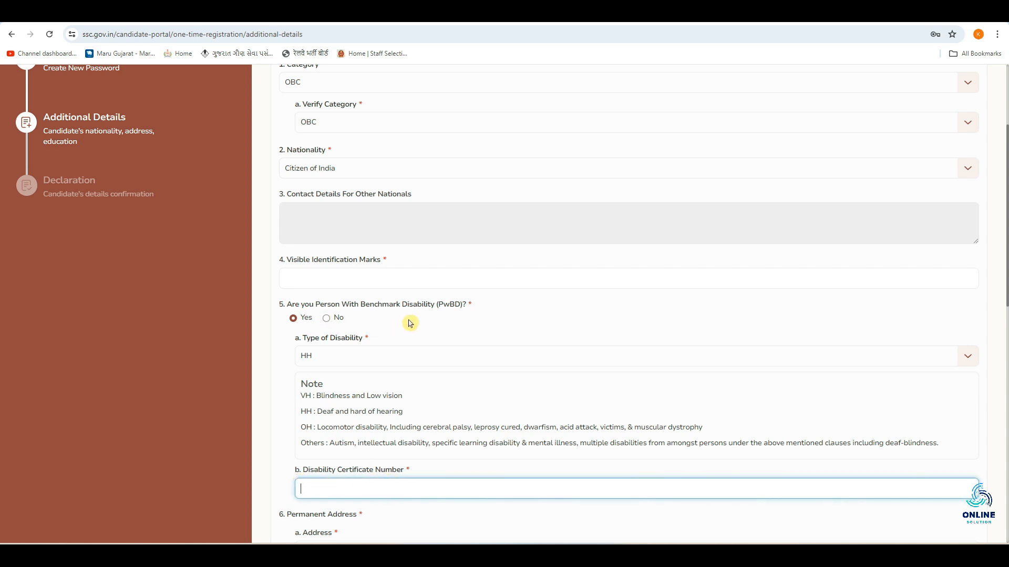
click(328, 315)
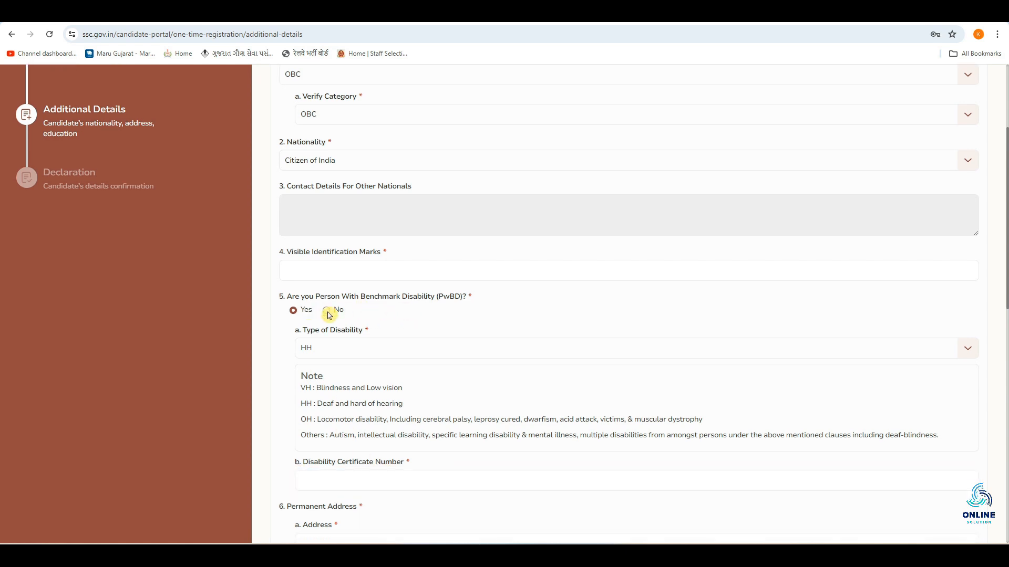
Step: Switch benchmark disability back to No and enter ABCD as the permanent address
click(329, 315)
scroll(284, 153, down, 7)
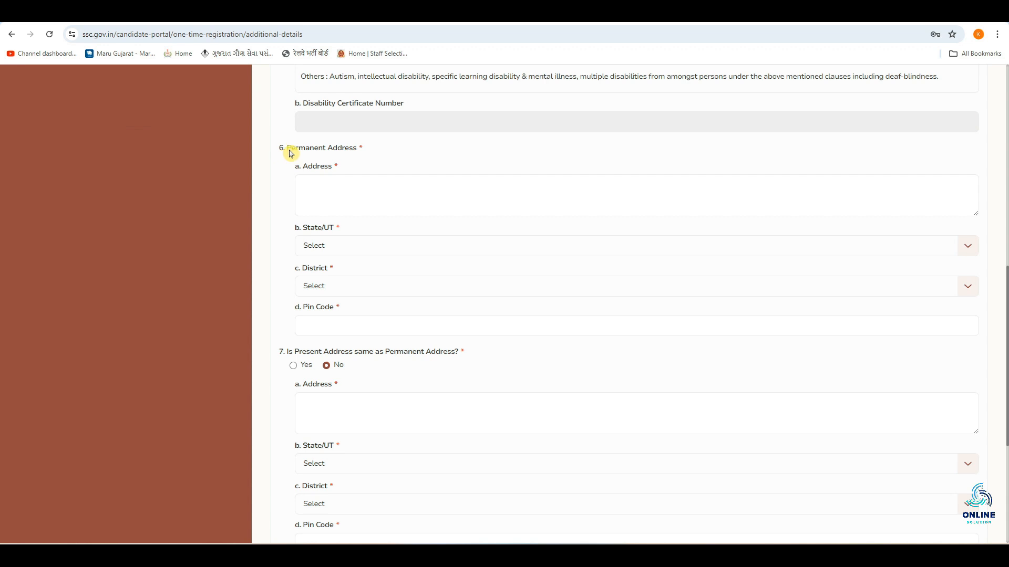
drag(290, 153, 349, 153)
click(356, 163)
click(341, 202)
click(285, 186)
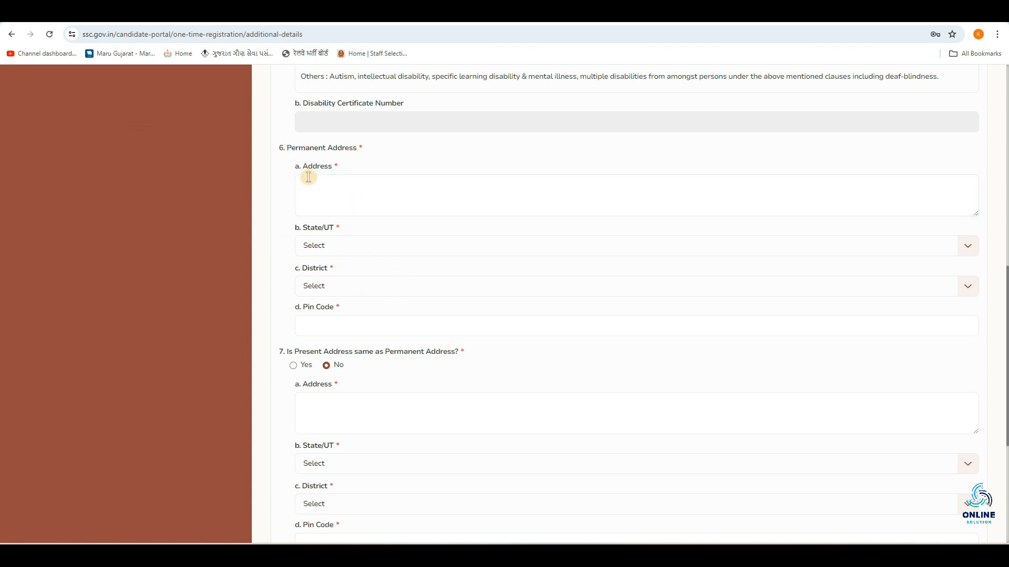
click(342, 199)
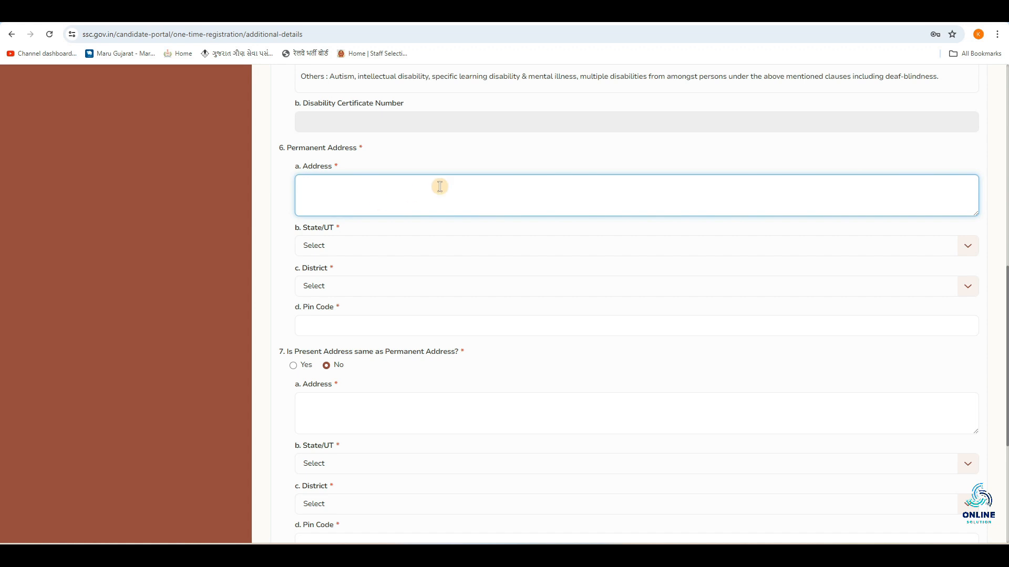
Step: Set state Gujarat, district Bhavnagar, and pin code 364001
click(411, 241)
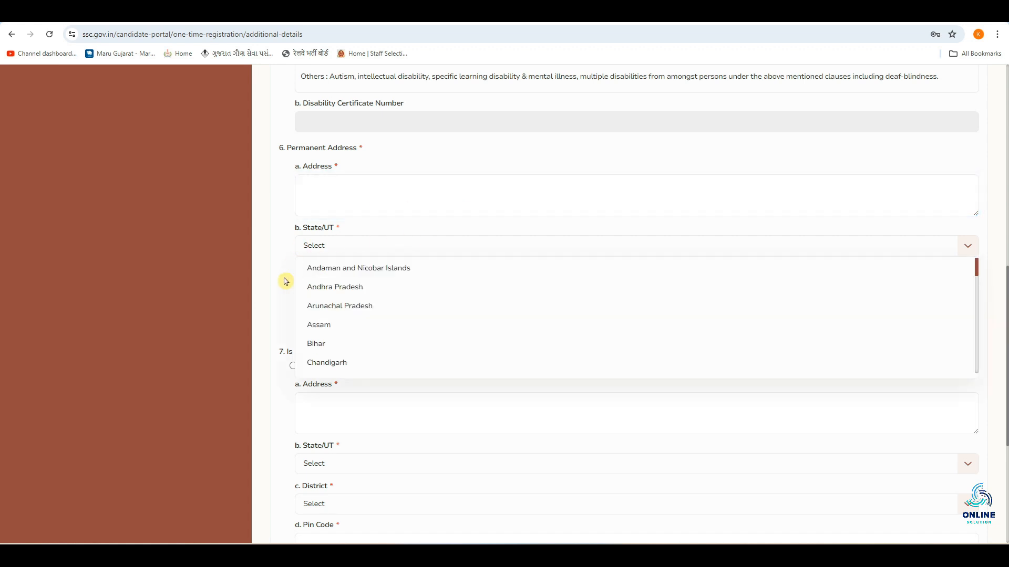
scroll(373, 315, down, 3)
click(373, 318)
click(357, 287)
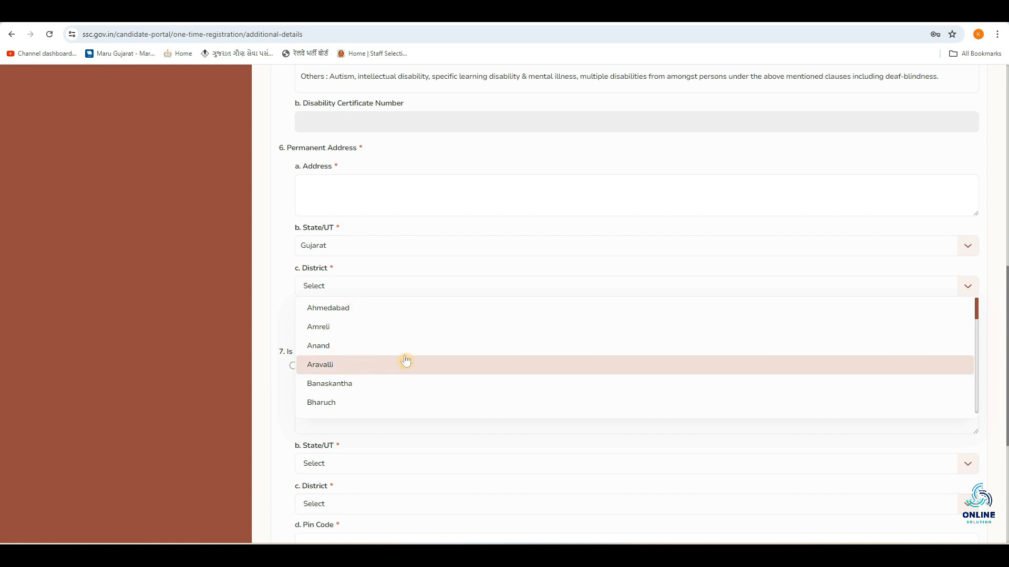
scroll(399, 357, down, 1)
click(351, 370)
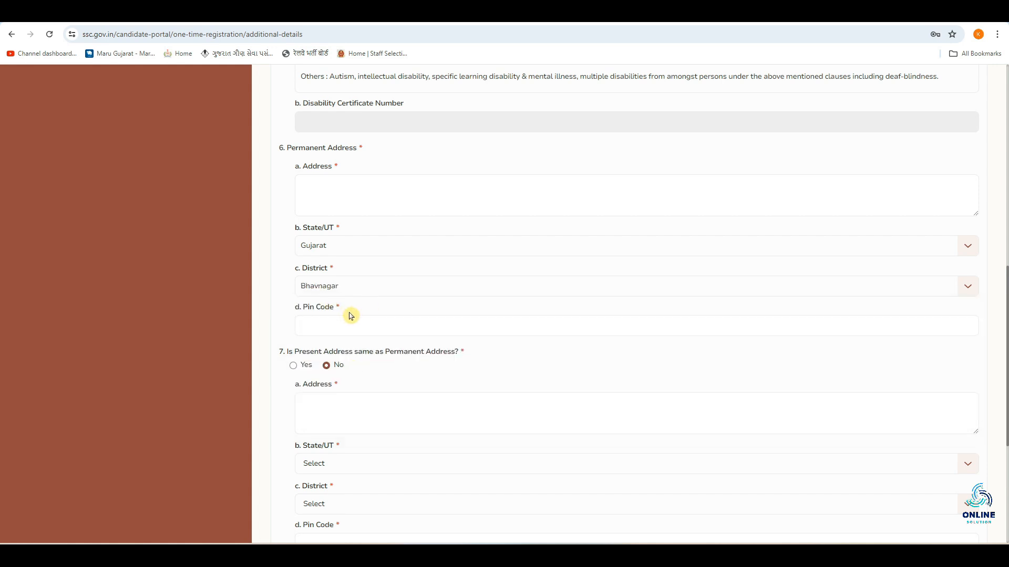
click(331, 331)
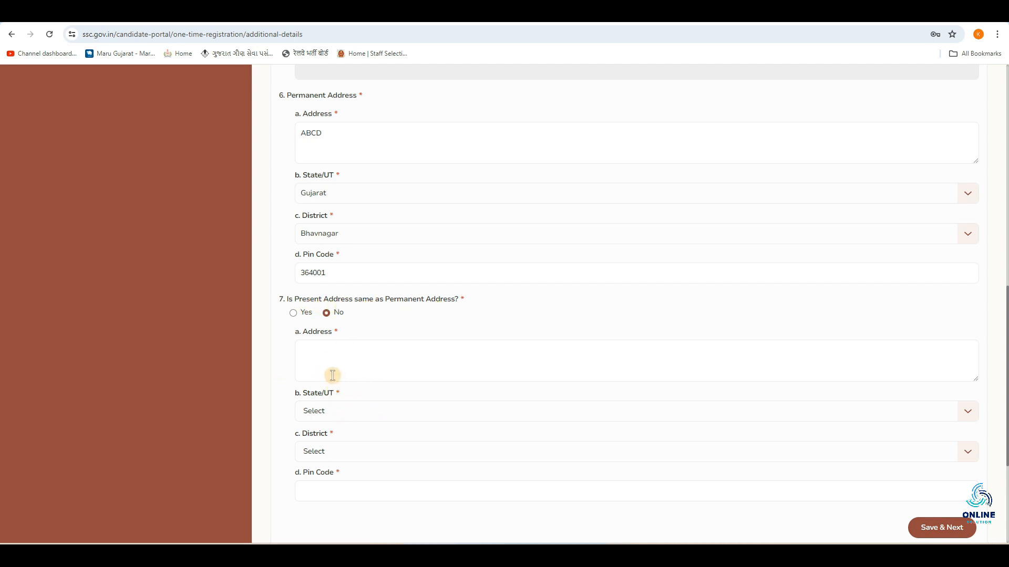
Step: Mark present address same as permanent and save the additional details
click(293, 315)
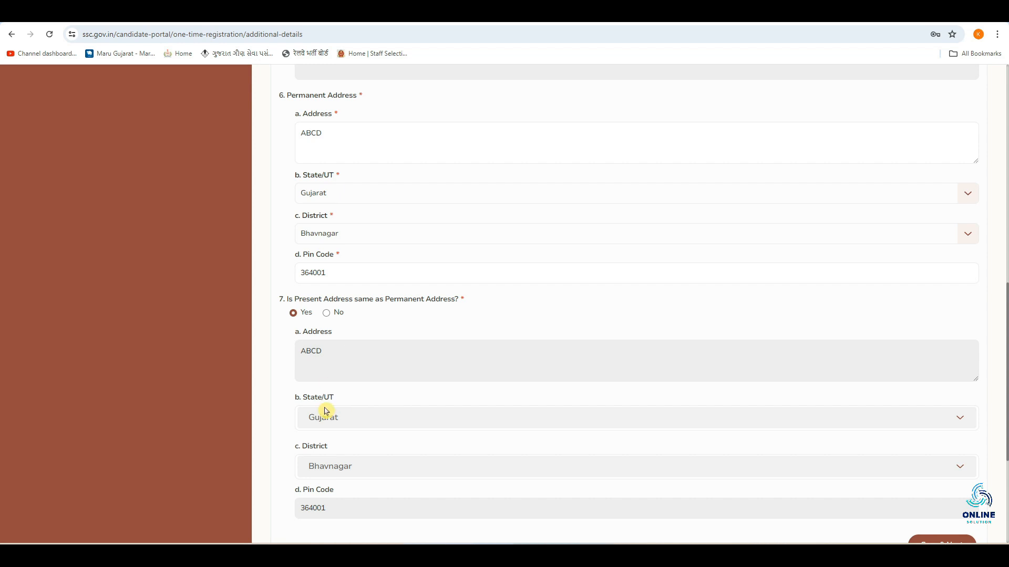
click(326, 312)
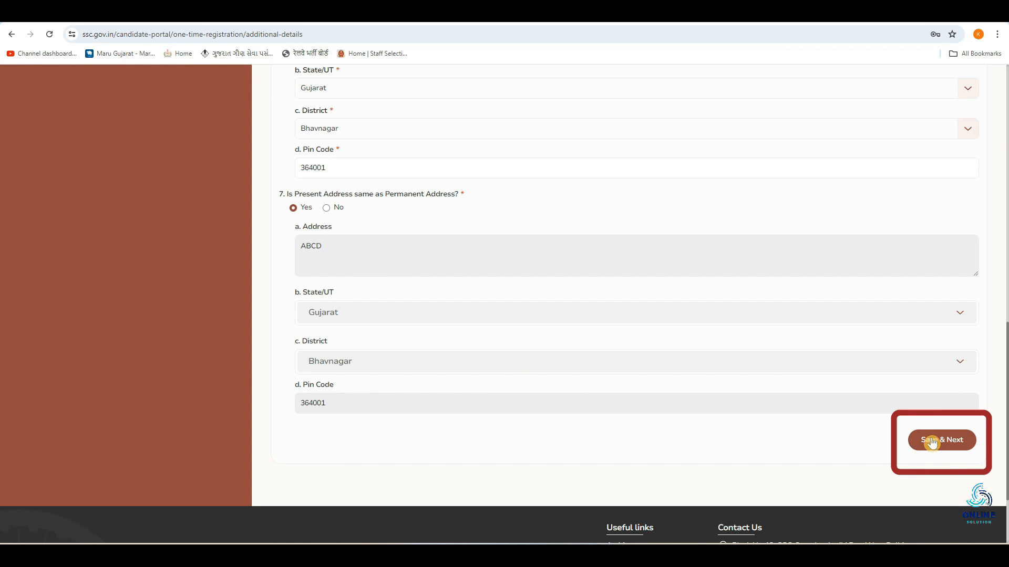
click(932, 443)
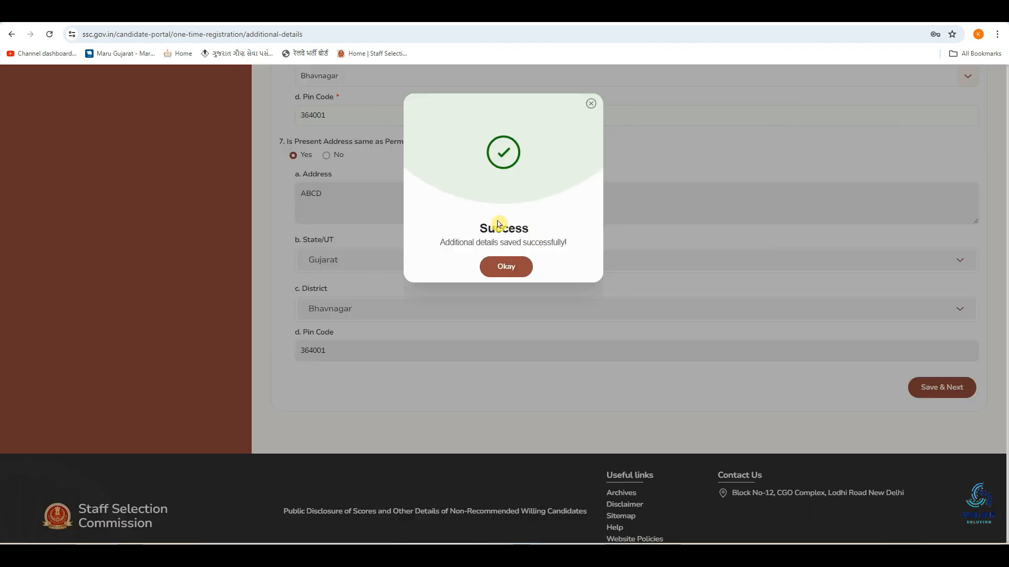
Step: Acknowledge the save, tick I Agree, submit the declaration, and dismiss its success message
click(506, 269)
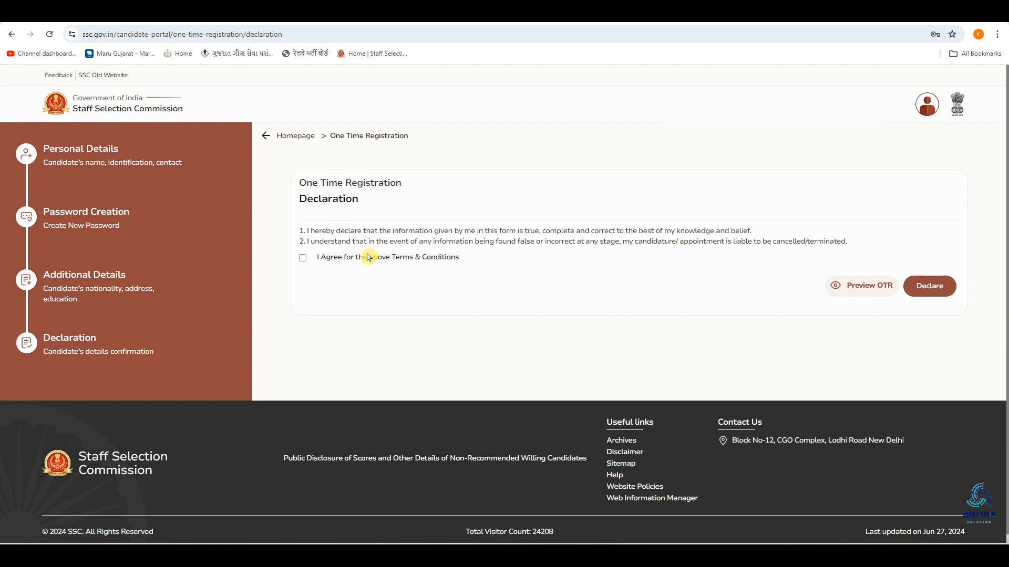
click(304, 261)
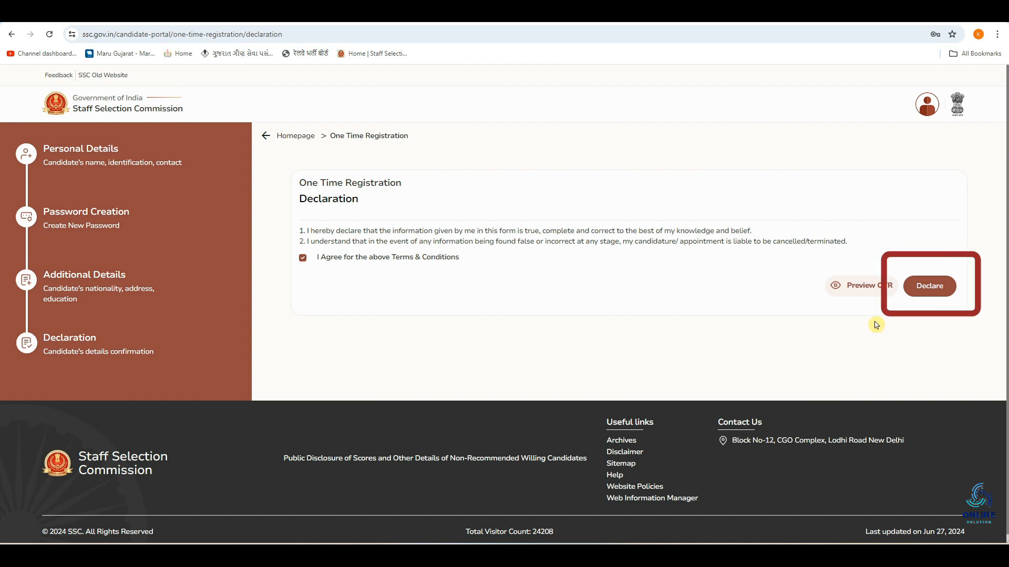
click(933, 289)
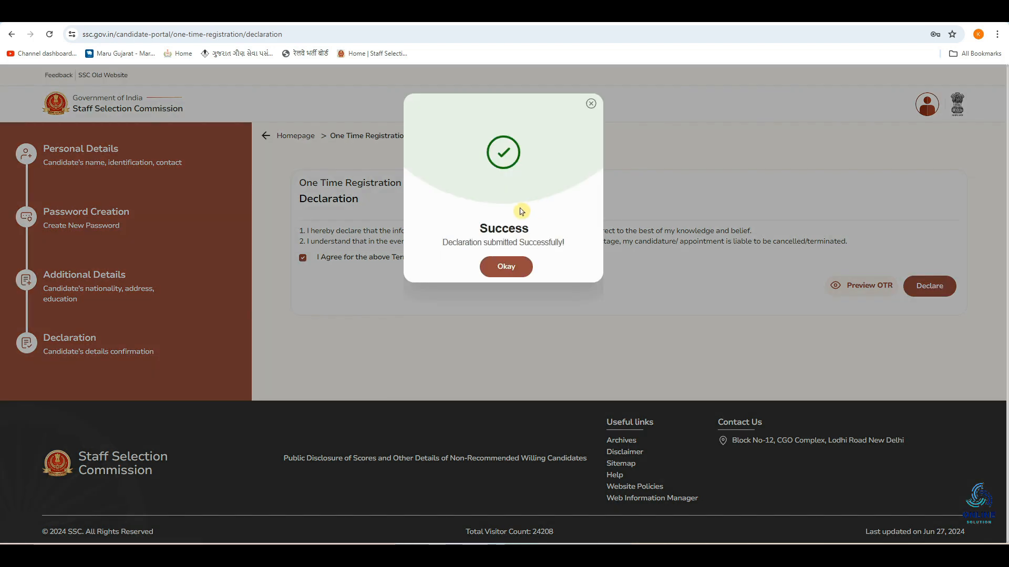
click(523, 267)
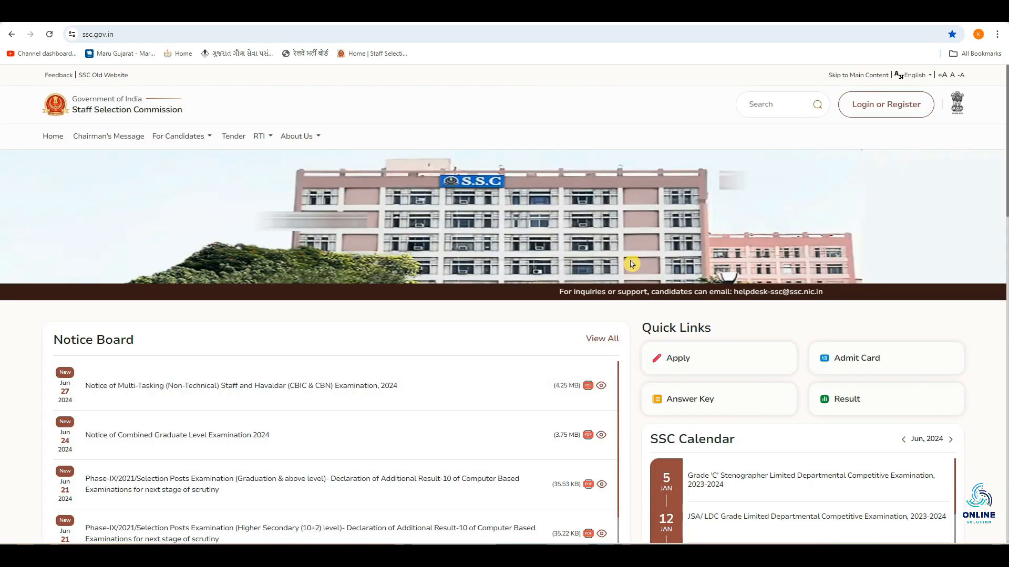
Step: Log in with registration number and password, then apply for the CHSL (10+2) Examination 2025
click(870, 109)
click(370, 248)
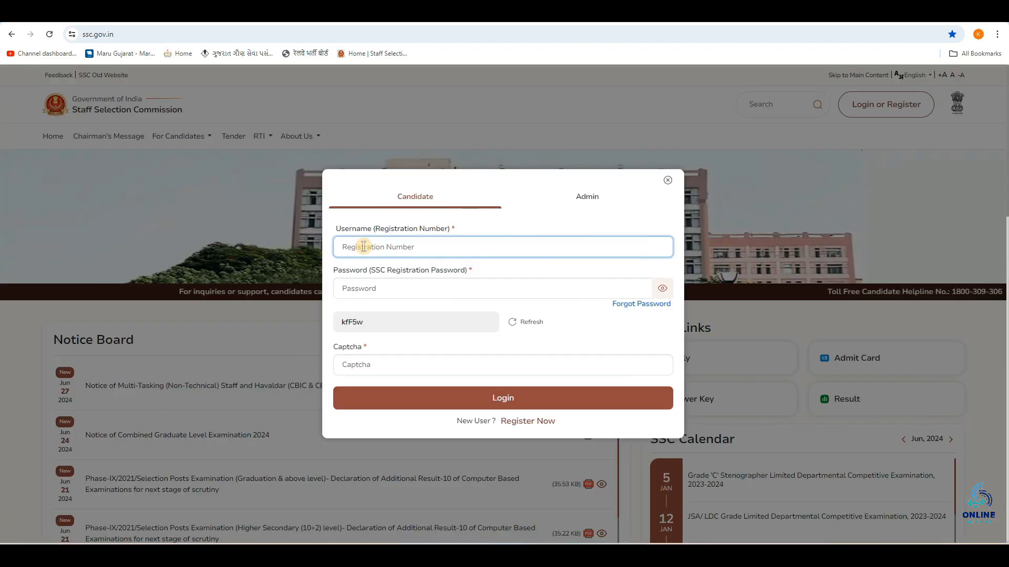
click(390, 289)
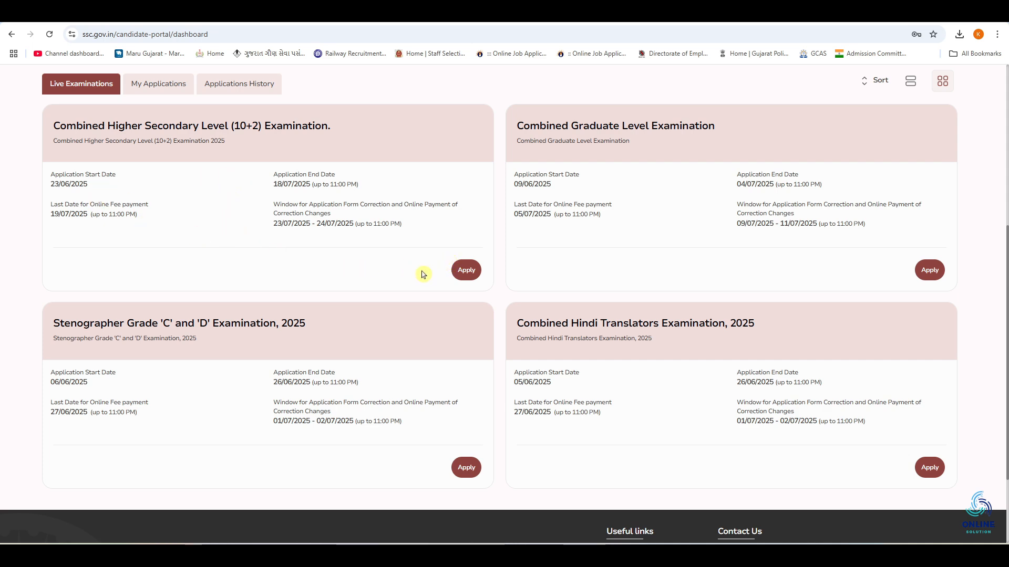
click(461, 271)
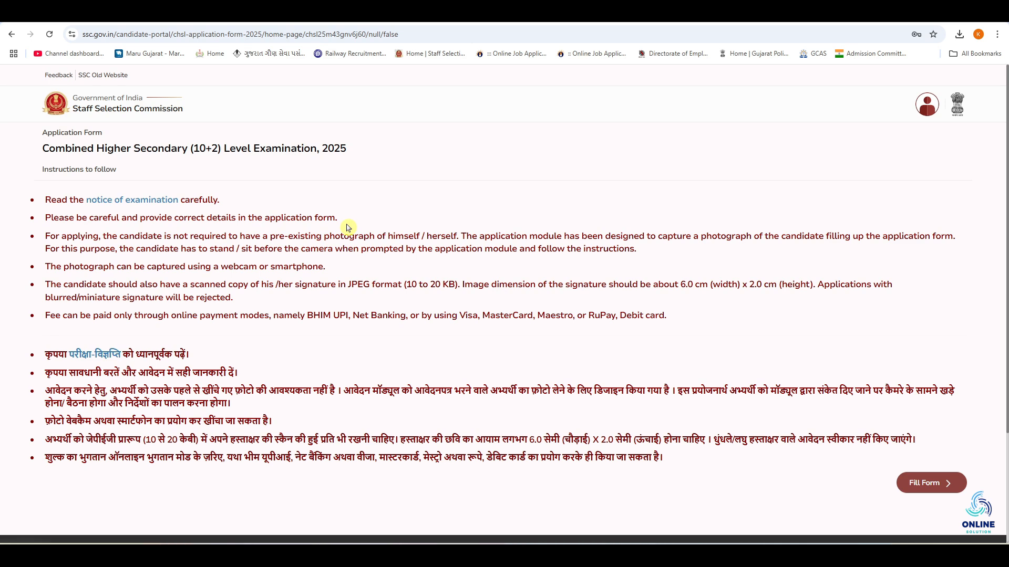
Step: Open the CHSL 2025 form, save the personal details, and confirm the success message
click(926, 487)
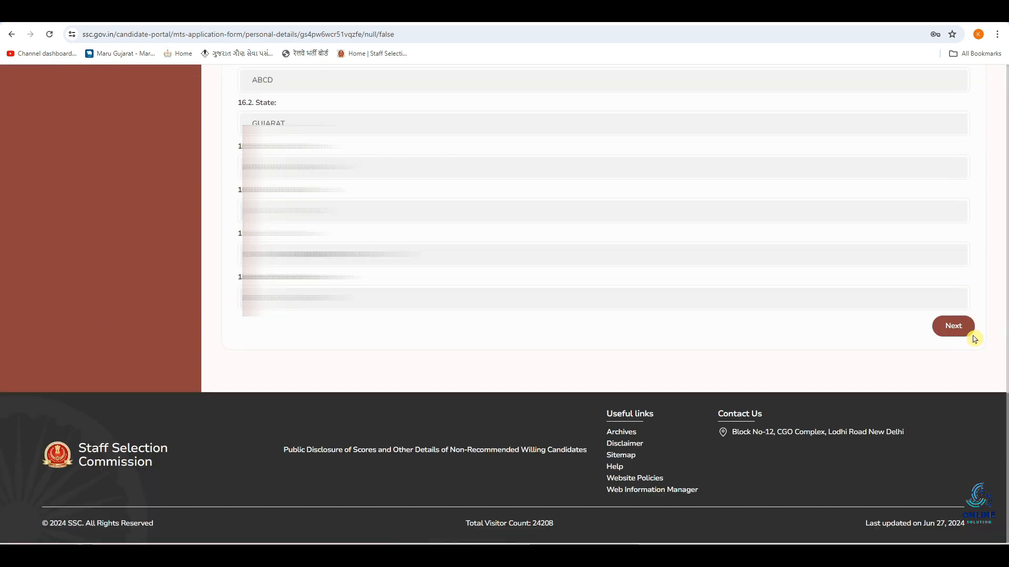
click(955, 329)
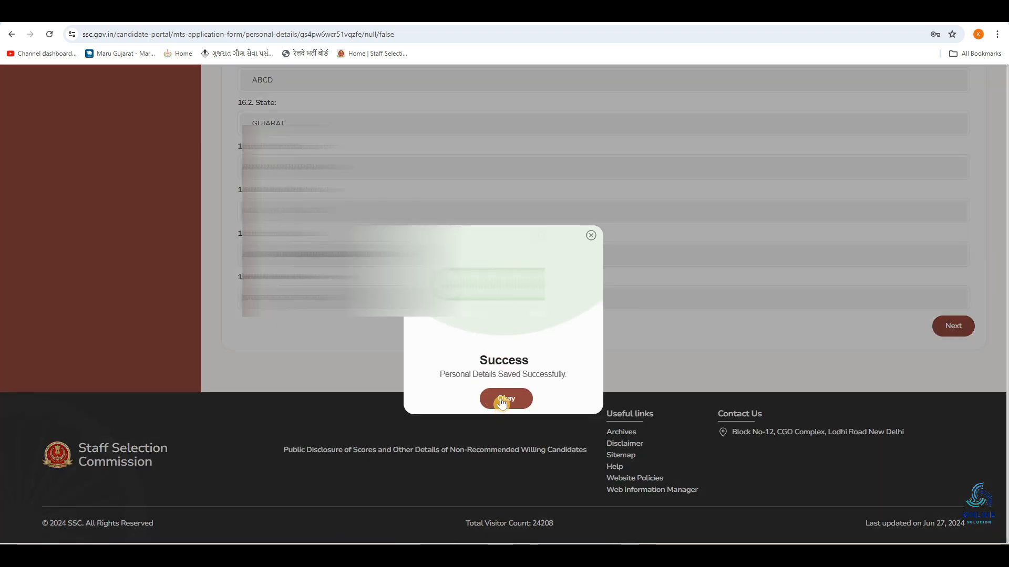
click(502, 400)
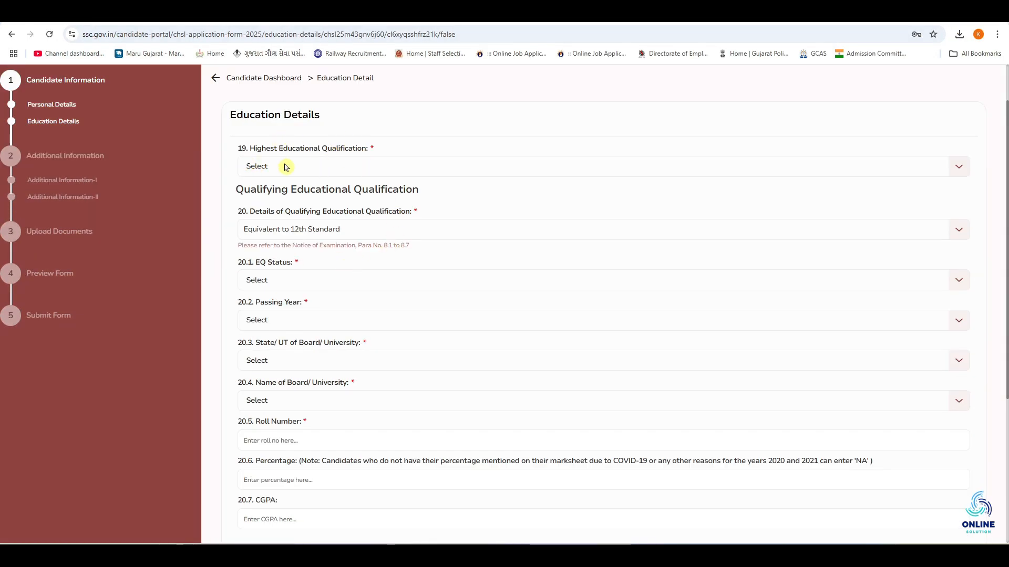
Step: Select Graduation as highest qualification, 12th Standard as qualifying qualification, and EQ Status Passed
click(316, 169)
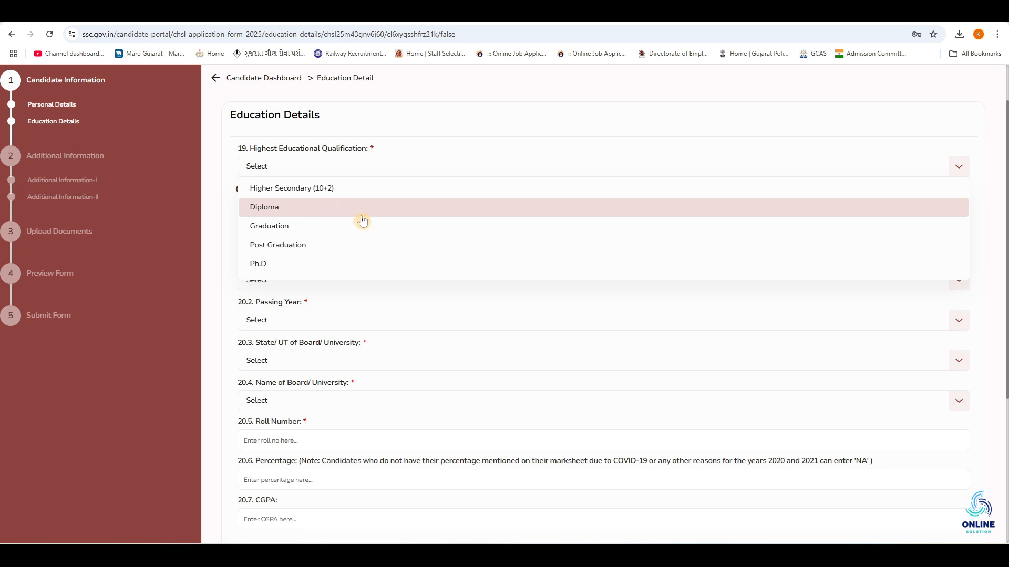
click(345, 230)
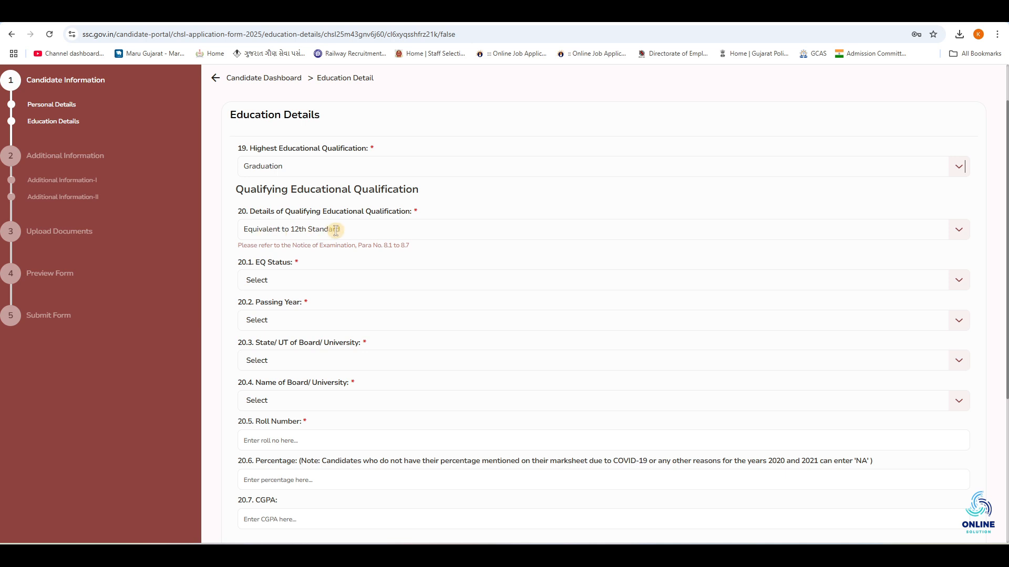
click(352, 234)
click(352, 234)
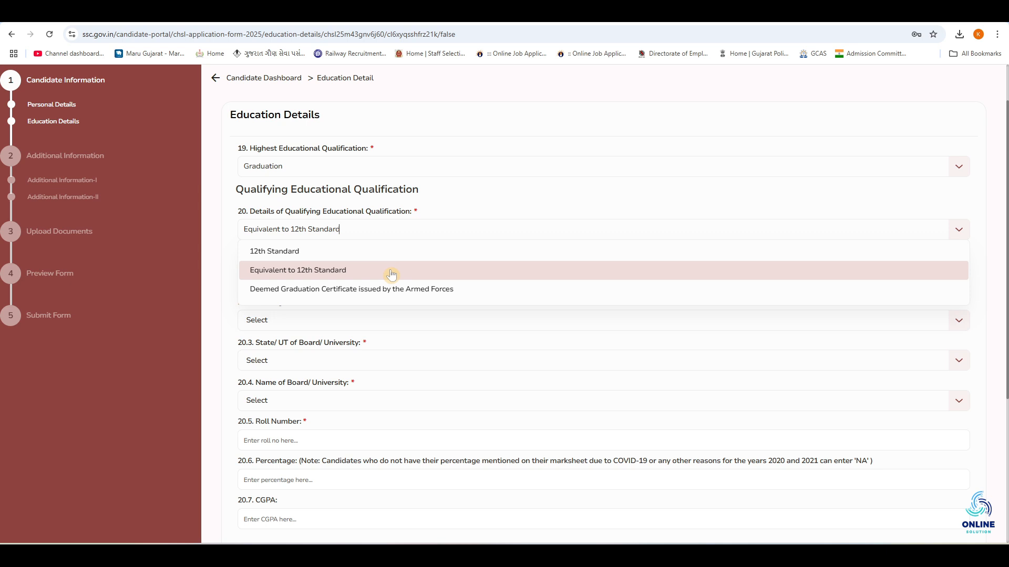
click(316, 258)
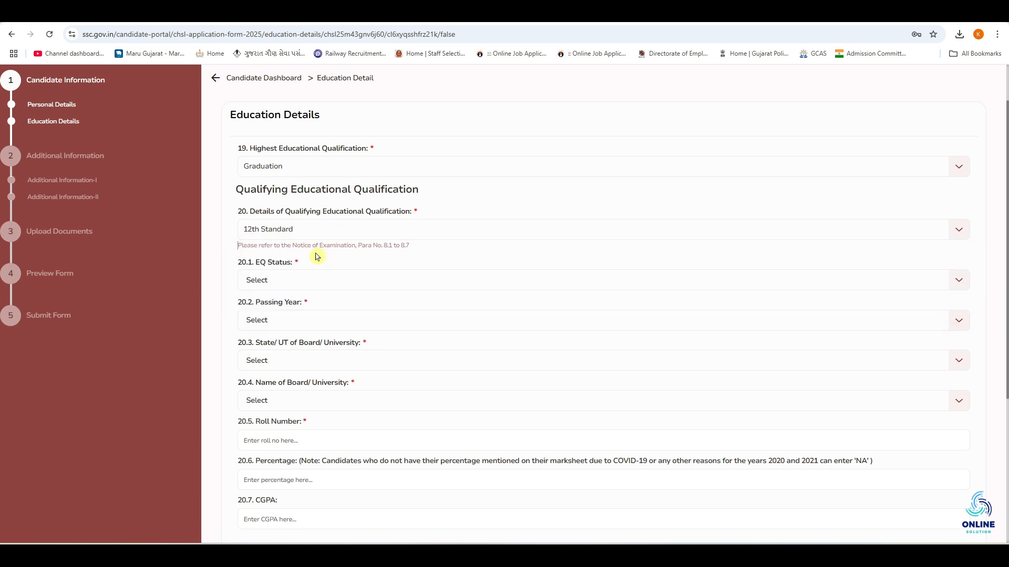
click(323, 279)
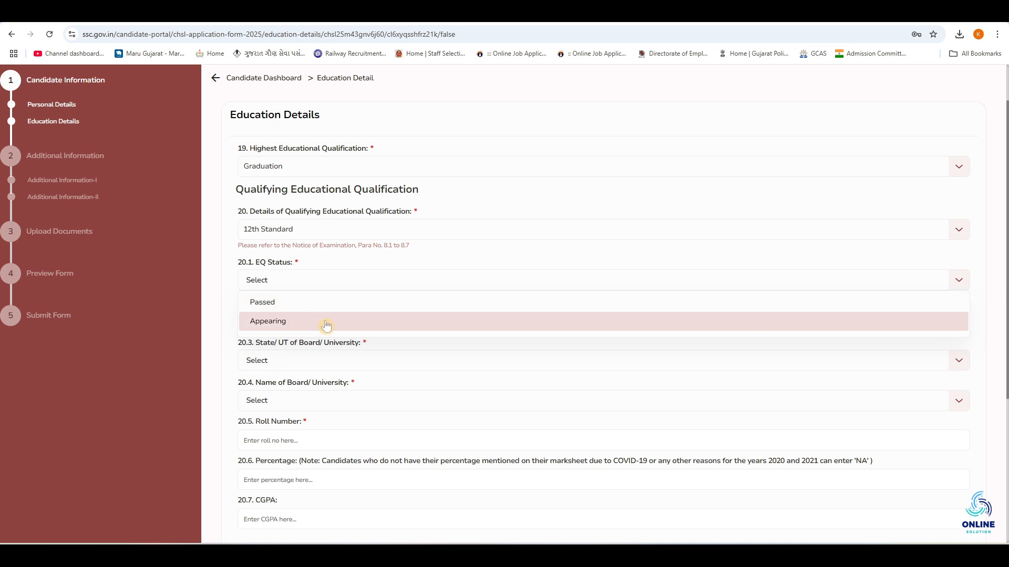
click(313, 306)
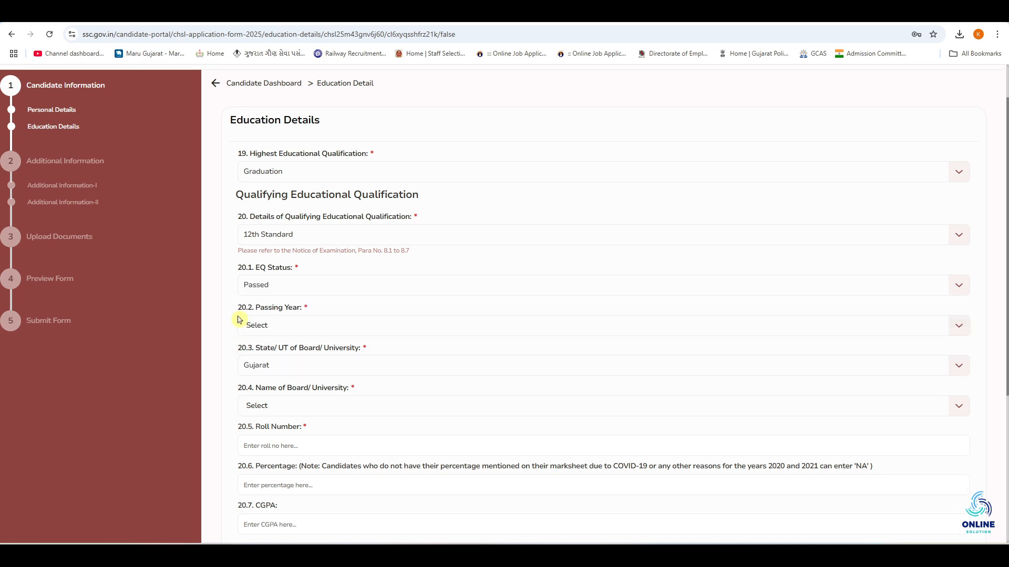
Step: Fill in Passing Year 2018, State/UT Gujarat and the roll number, then save the education details
click(315, 326)
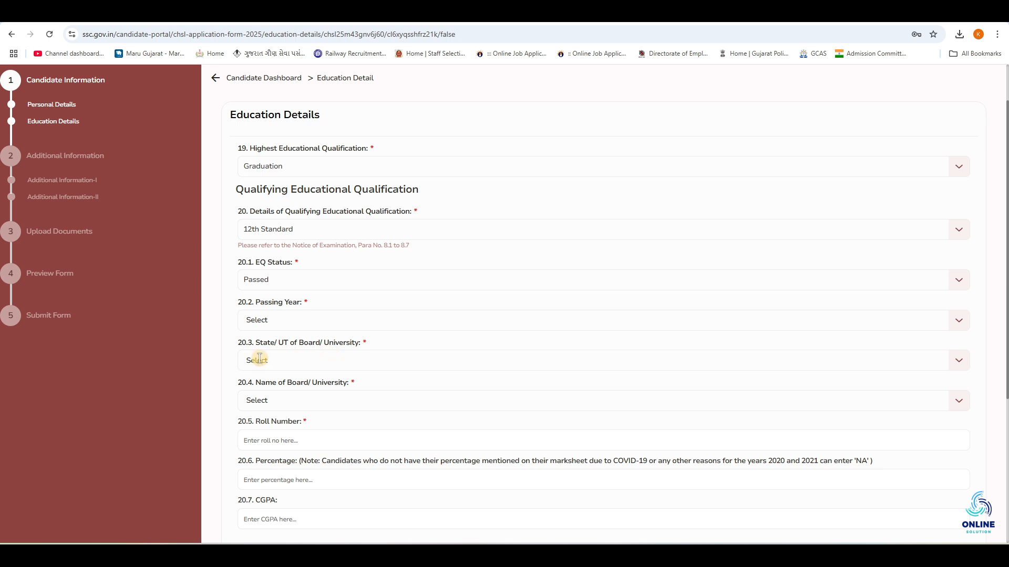
click(288, 361)
scroll(289, 439, down, 2)
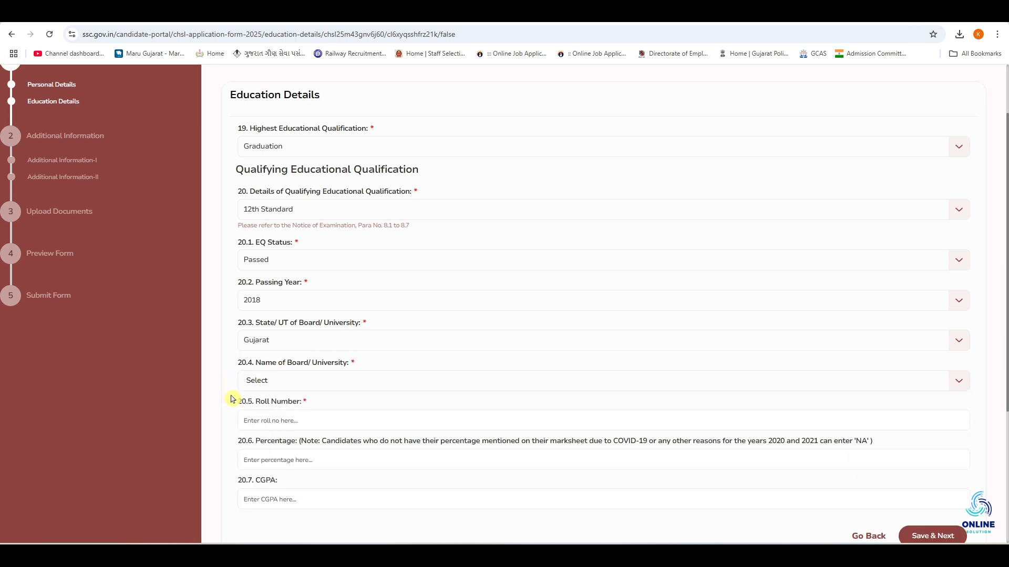
click(349, 386)
click(232, 395)
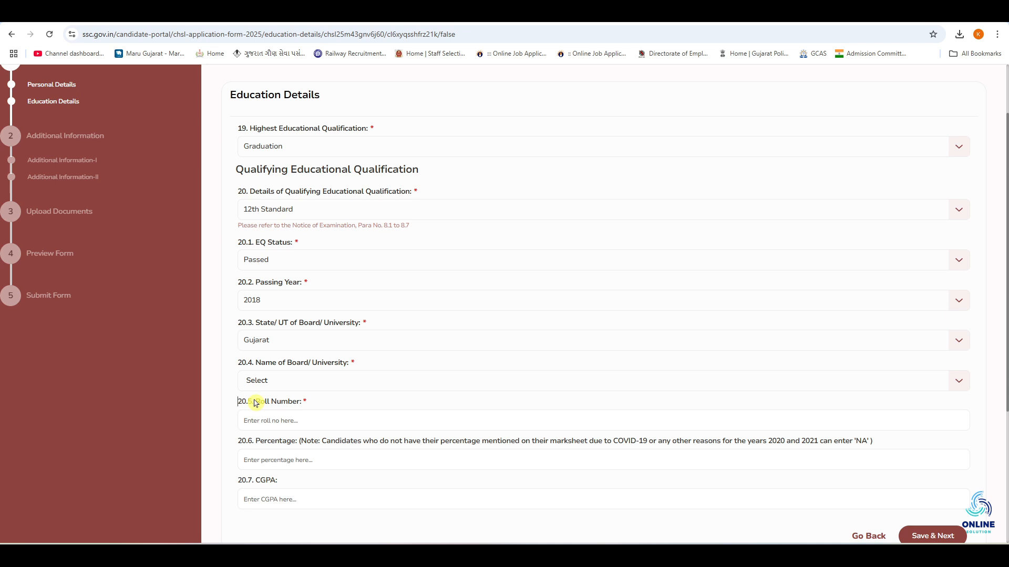
click(290, 419)
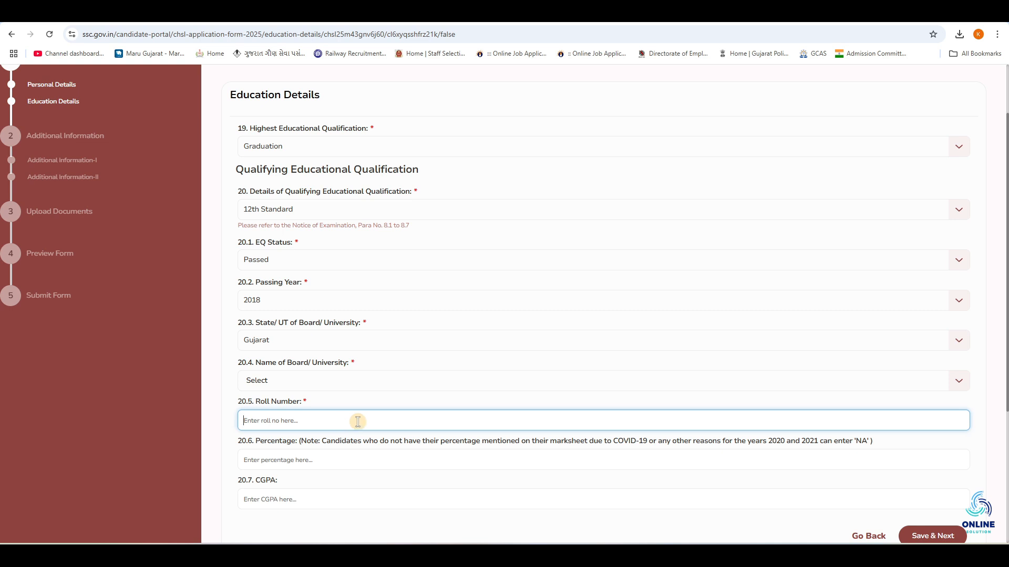
scroll(351, 422, down, 1)
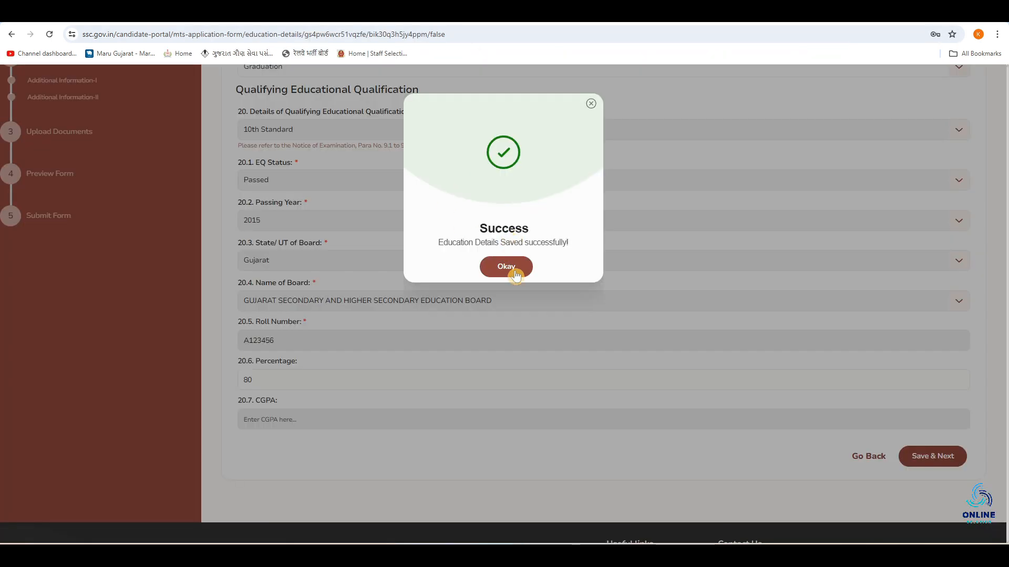
click(506, 267)
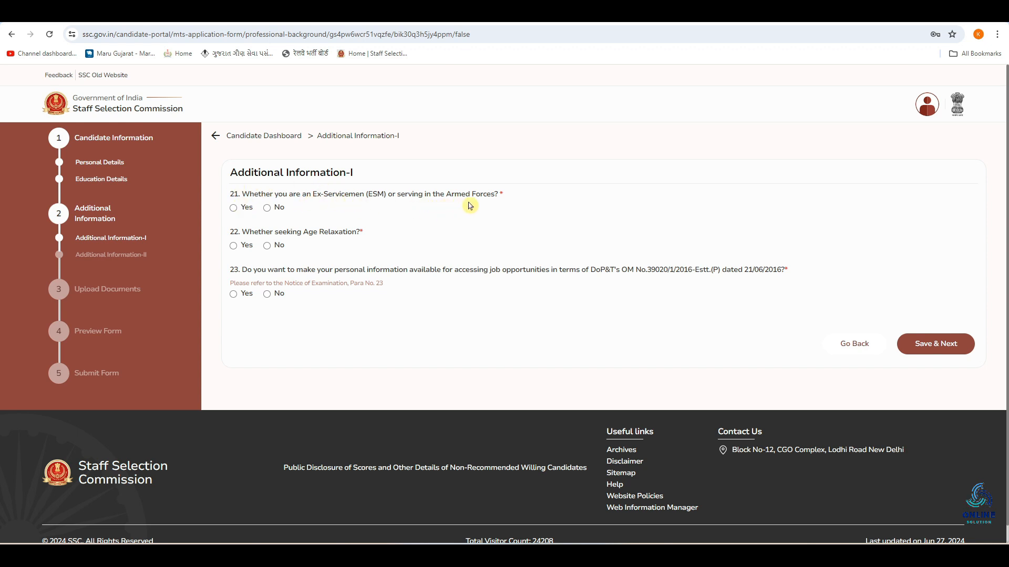
Step: Answer No to the ex-serviceman question and the age-relaxation question
click(234, 210)
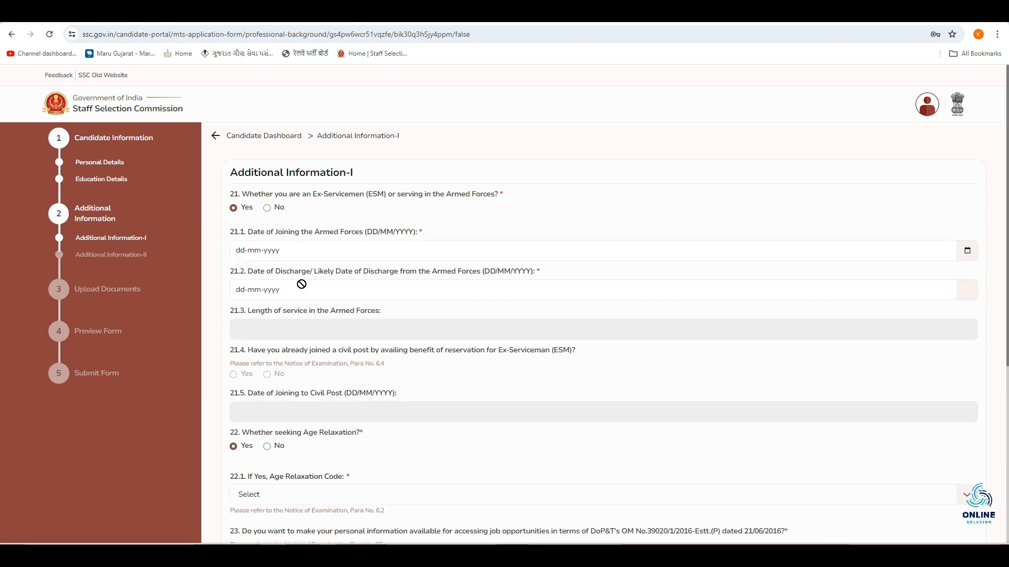
click(291, 249)
click(349, 292)
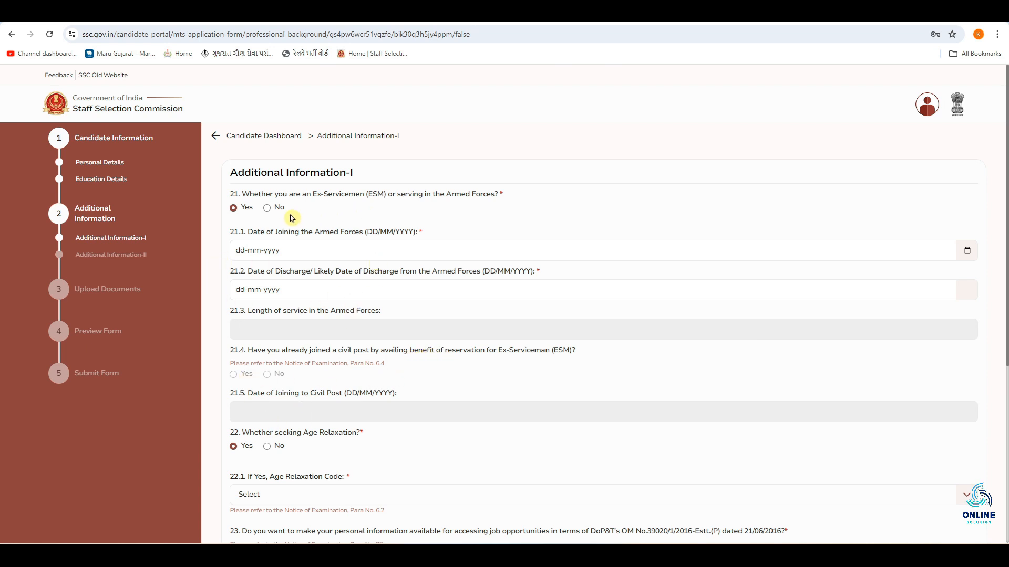
click(275, 209)
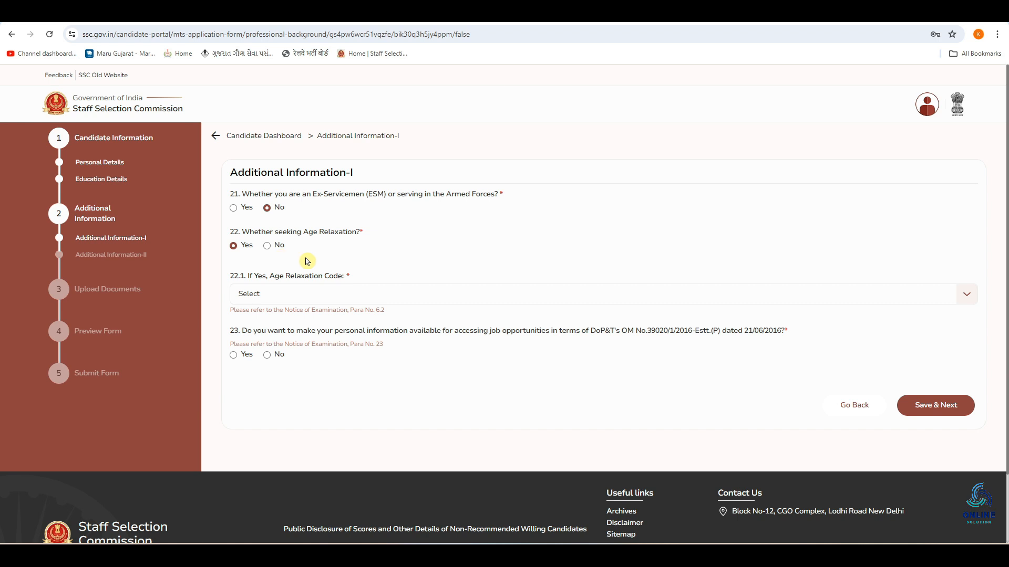
click(302, 294)
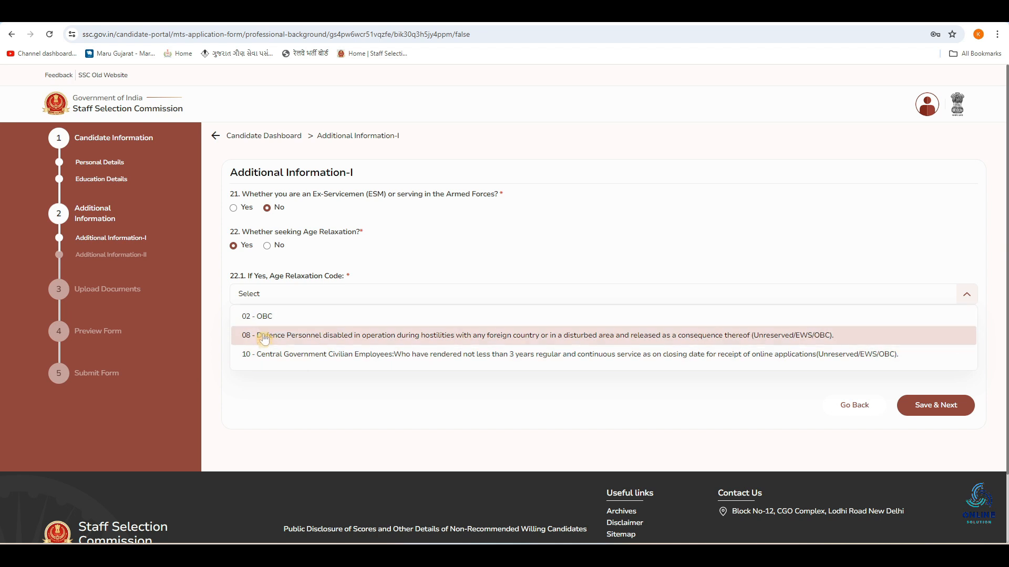
click(378, 254)
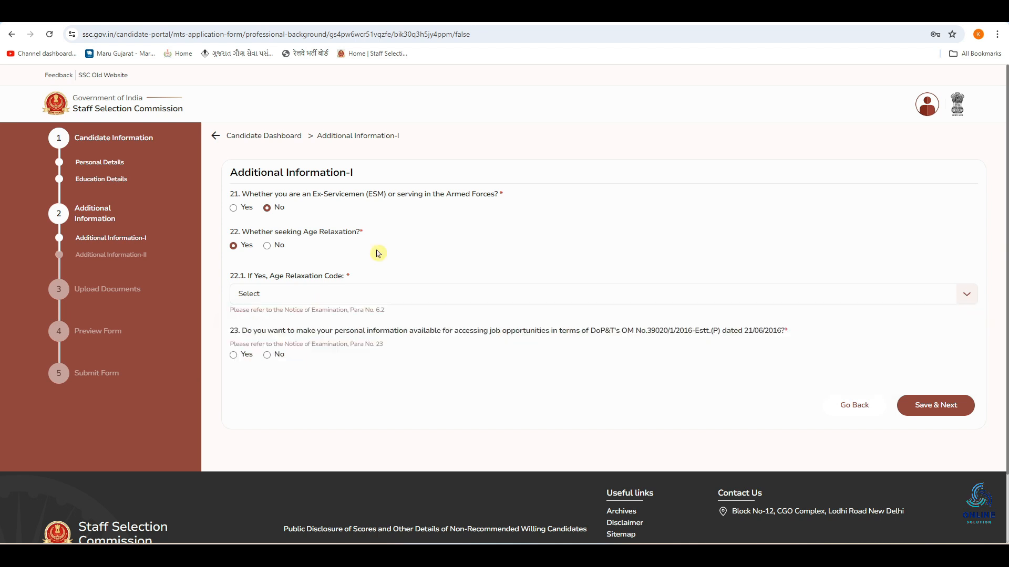
click(269, 247)
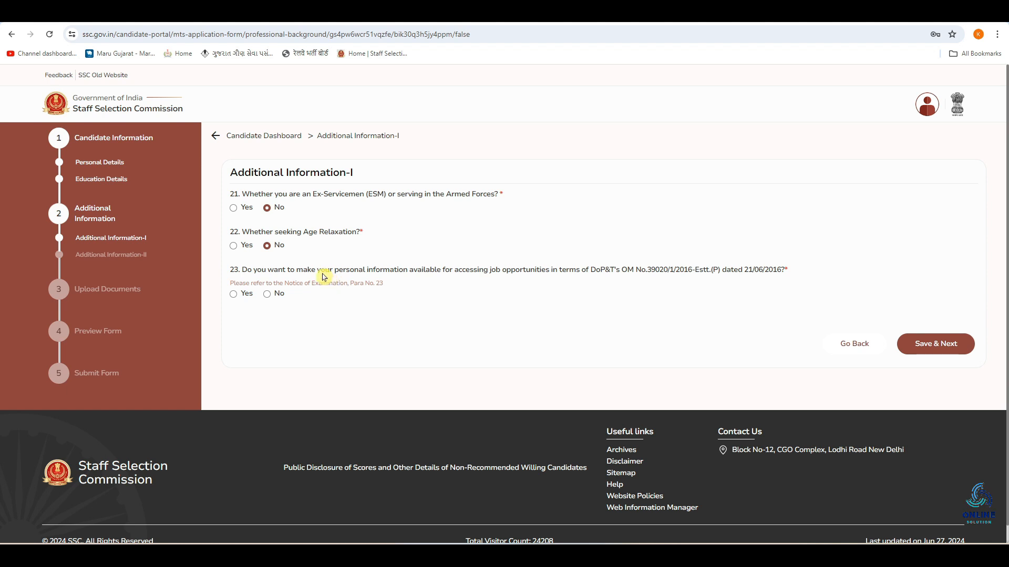
Step: Decline information sharing in question 23 and save Additional Information-I
drag(323, 276, 549, 277)
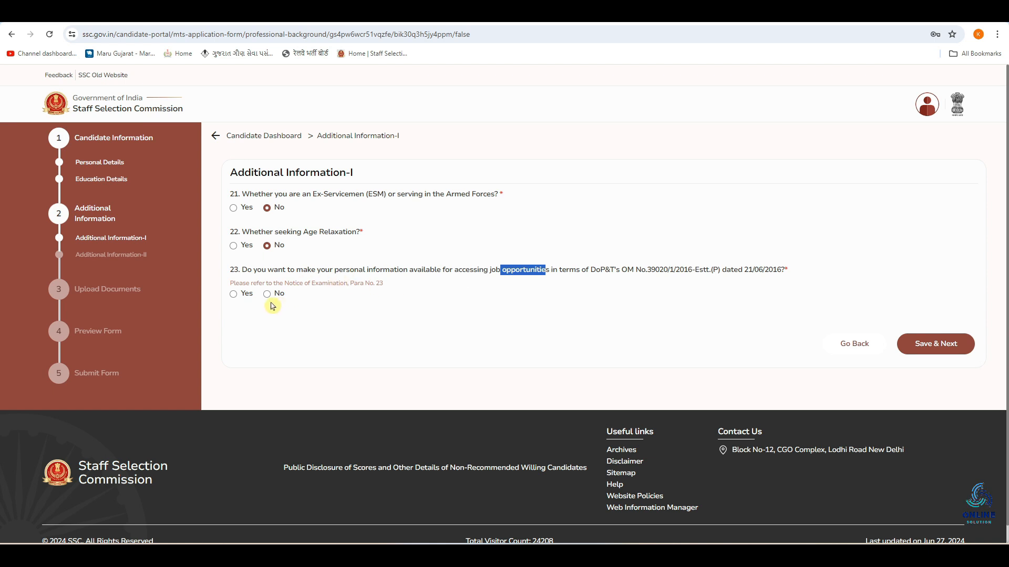
click(234, 295)
click(358, 307)
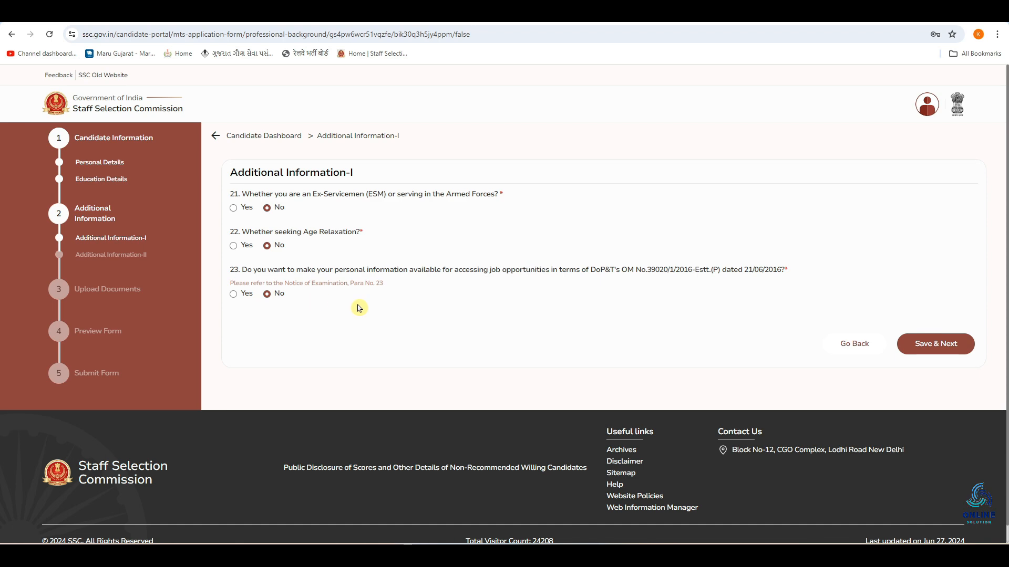
click(924, 351)
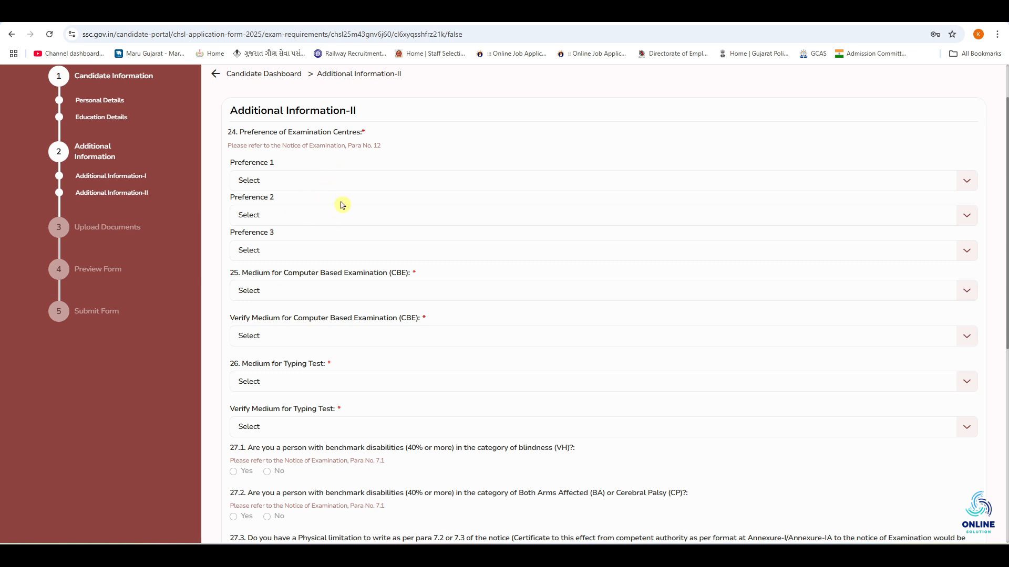
Step: Pick WR-Ahmedabad (7001), WR-Rajkot (7006) and WR-Surat (7007) for Preferences 1, 2 and 3
click(289, 180)
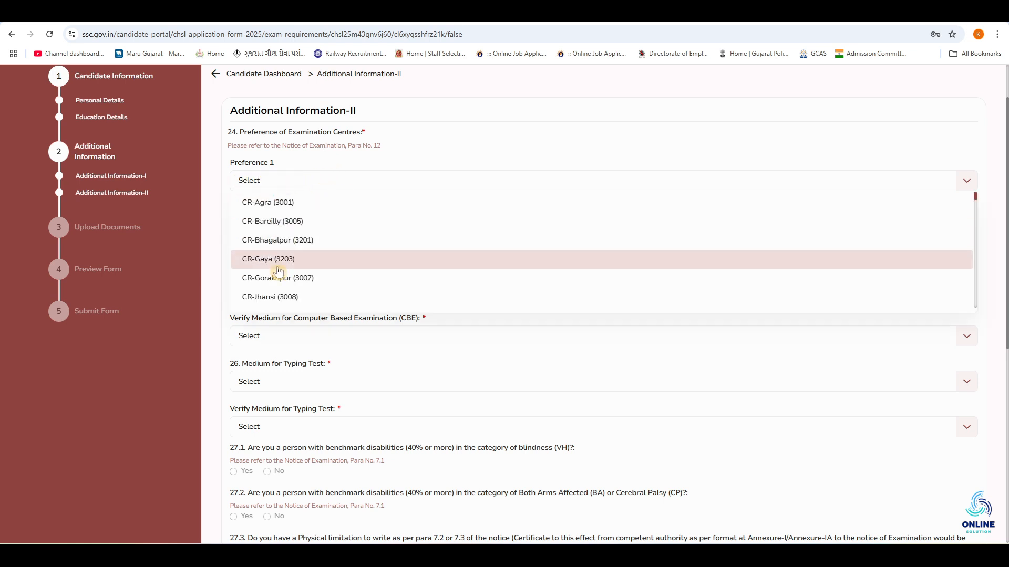
scroll(278, 271, down, 20)
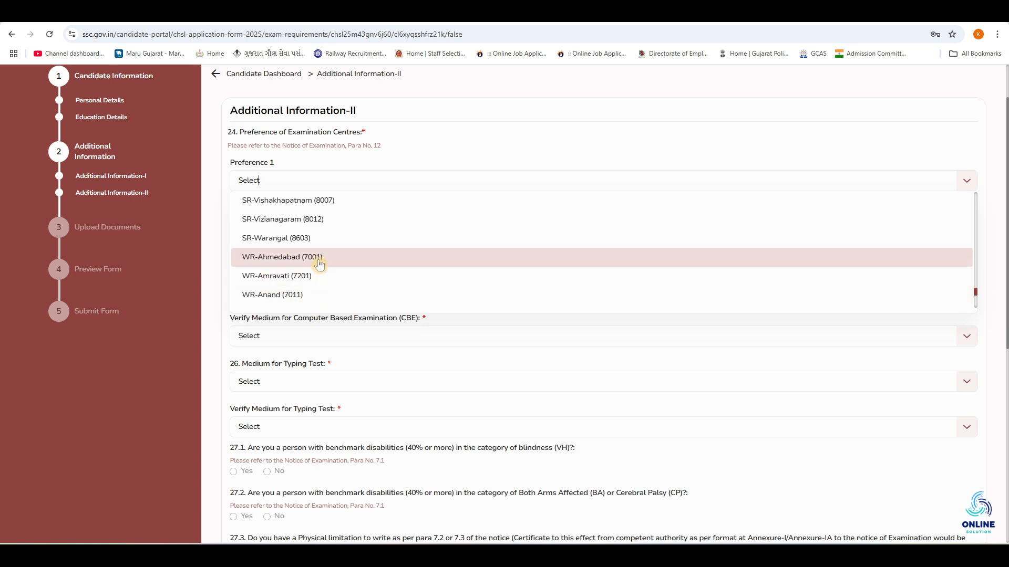
click(355, 262)
click(326, 215)
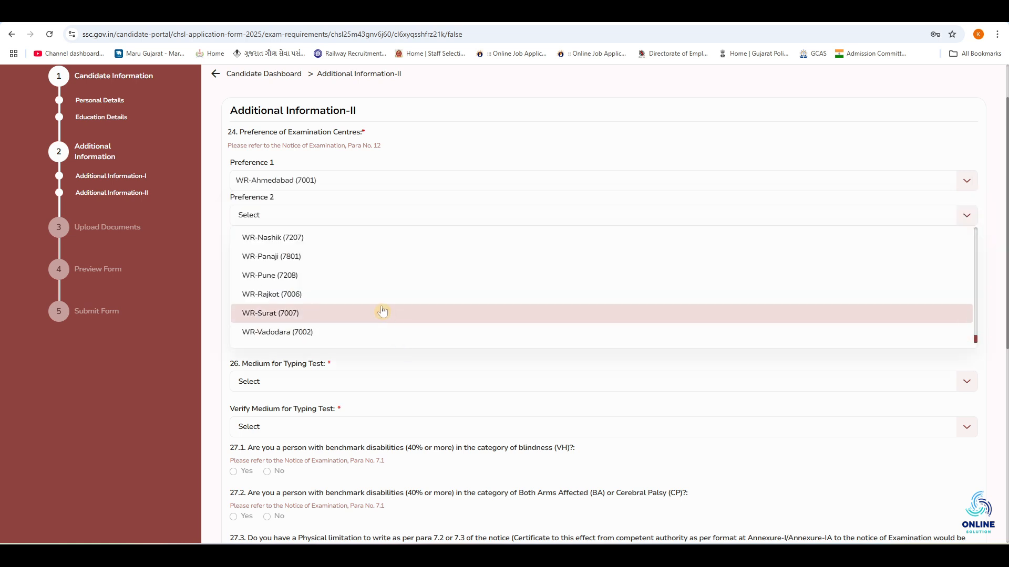
click(356, 295)
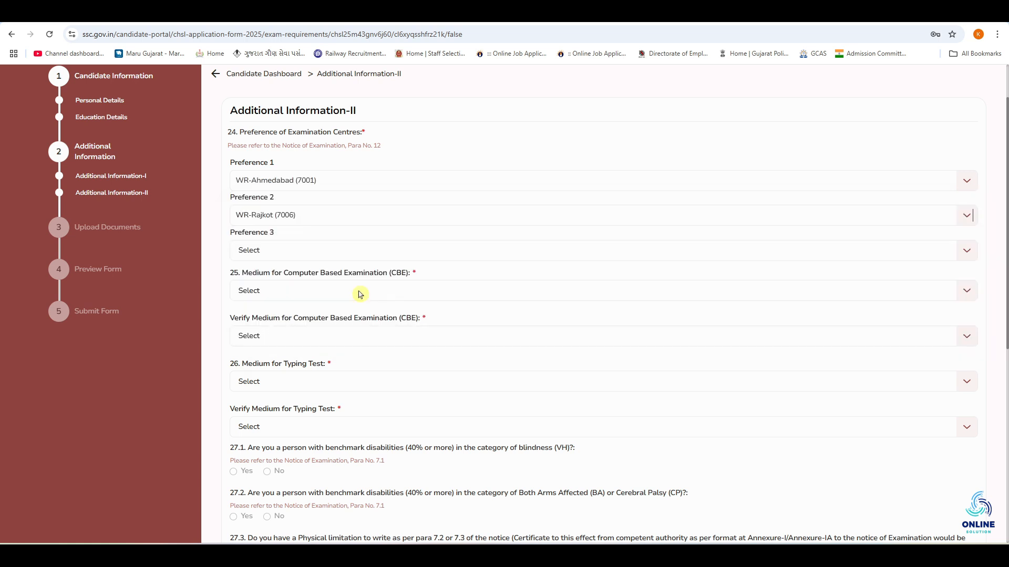
click(320, 249)
click(257, 289)
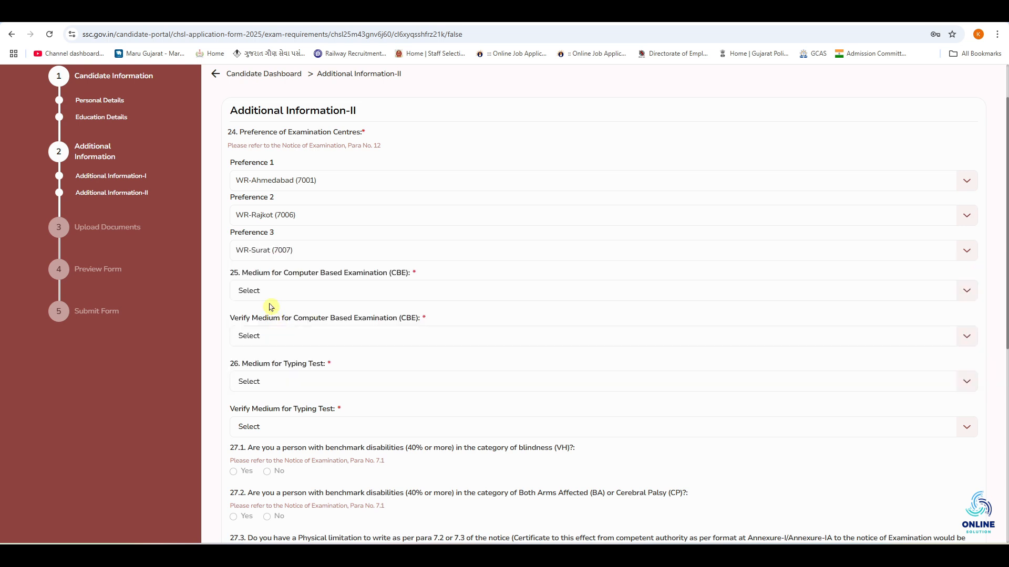
click(342, 292)
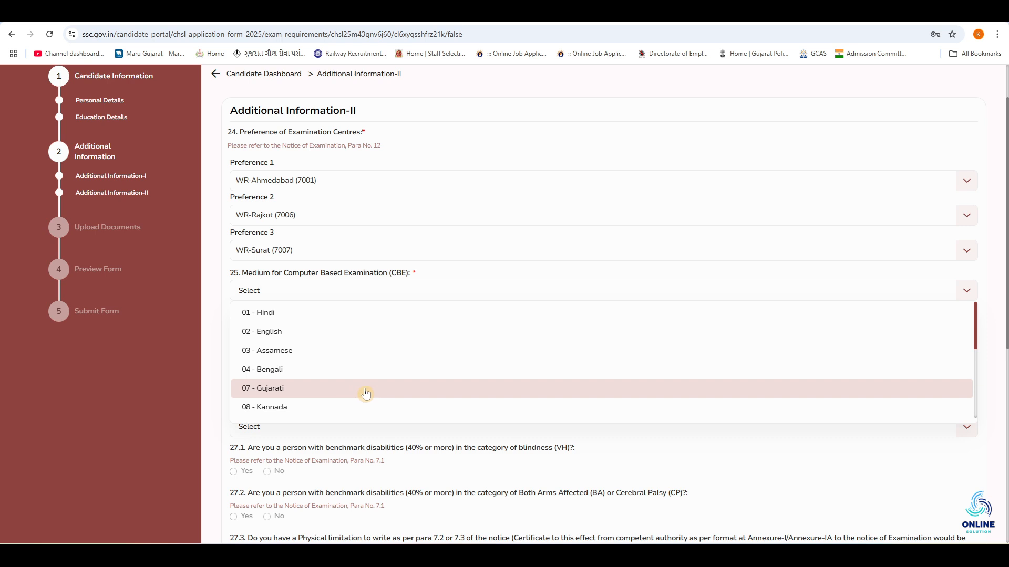
Step: Set the CBE medium and its verification to 07 - Gujarati
click(323, 389)
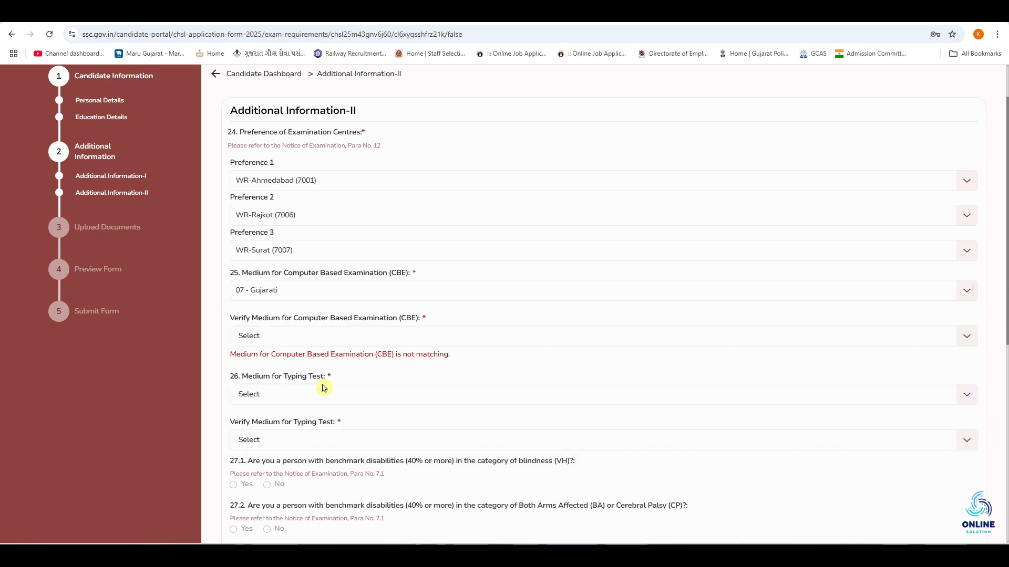
click(297, 337)
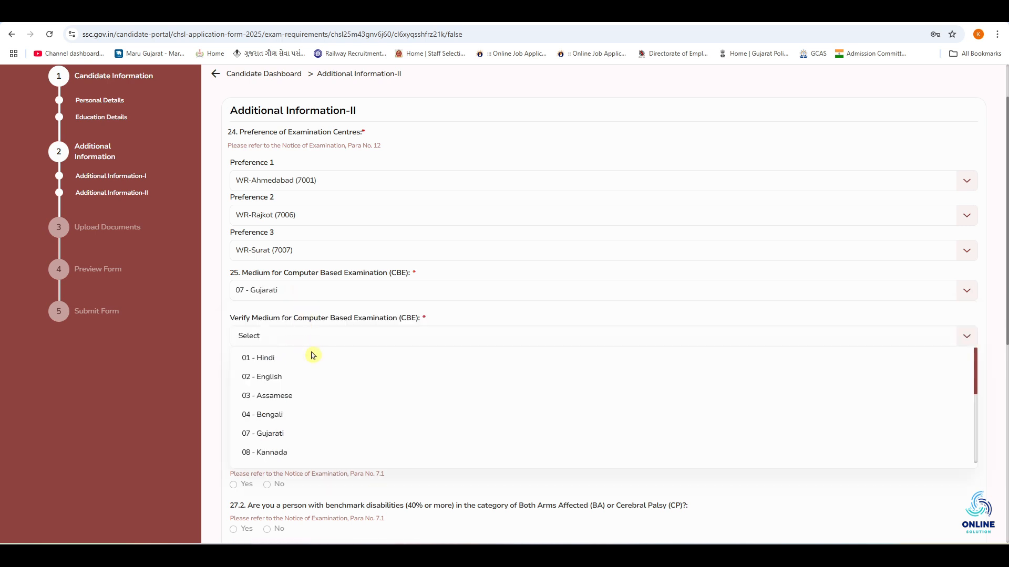
click(290, 436)
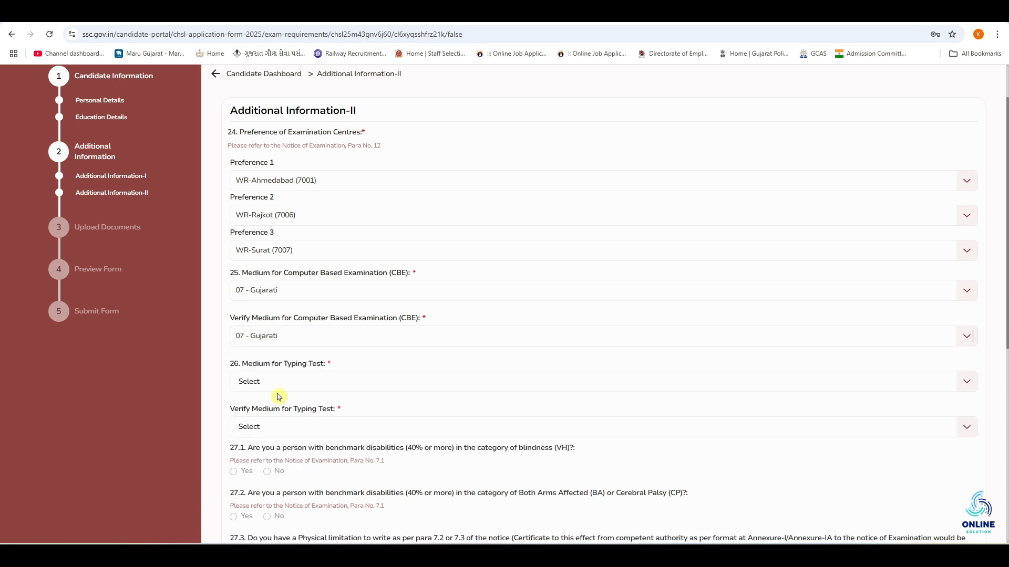
Step: Set the typing test medium and its verification to English
click(305, 386)
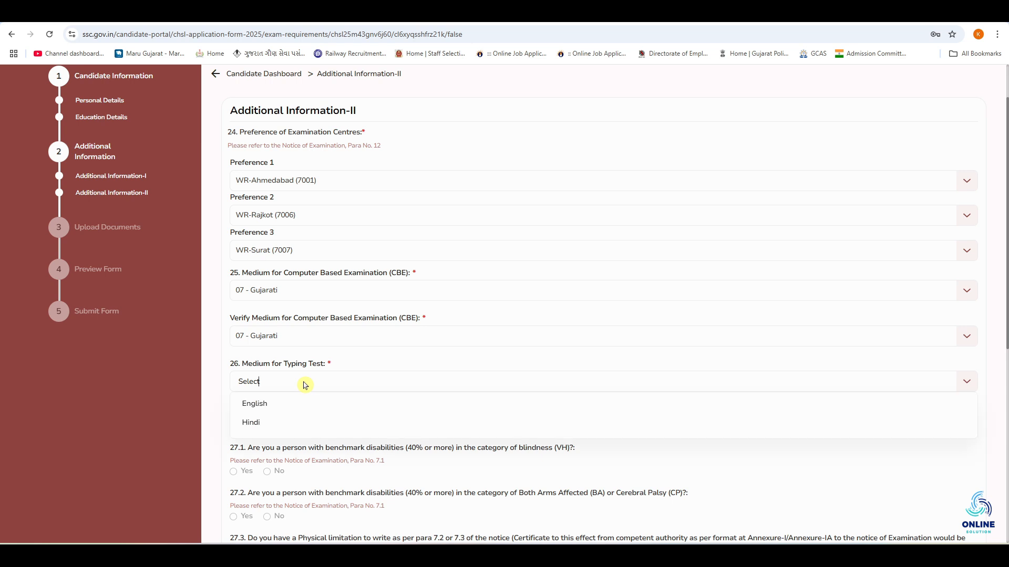
click(300, 410)
click(299, 426)
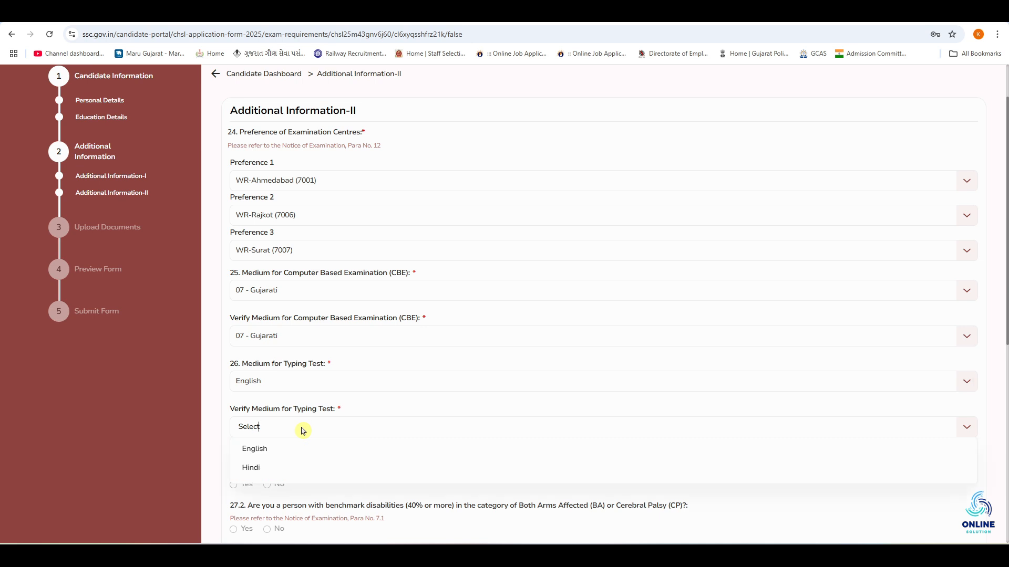
click(301, 453)
scroll(301, 455, down, 5)
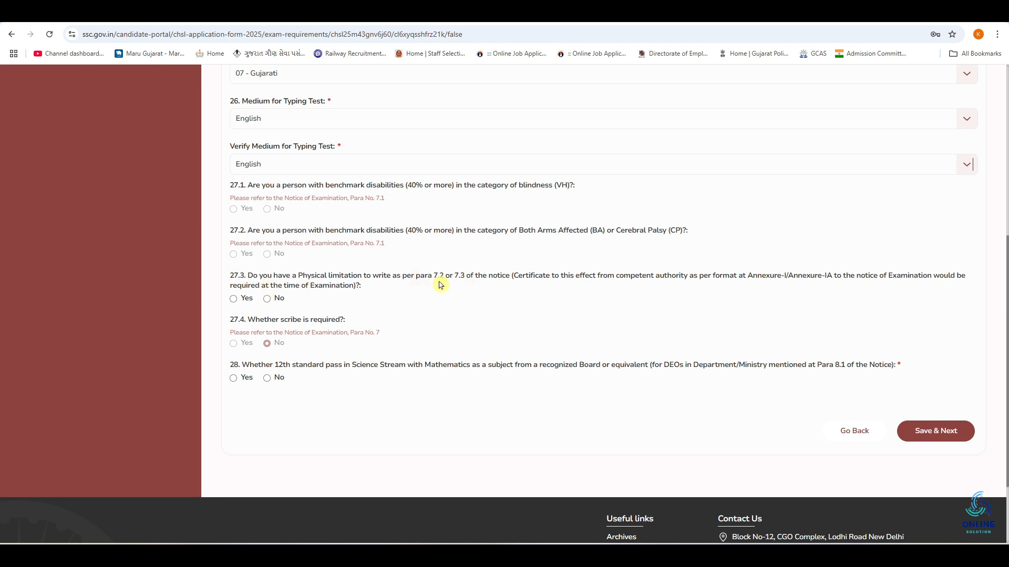
Step: Answer No to 27.3 and Yes to the question 28 on 12th science, then save Additional Information-II
click(233, 298)
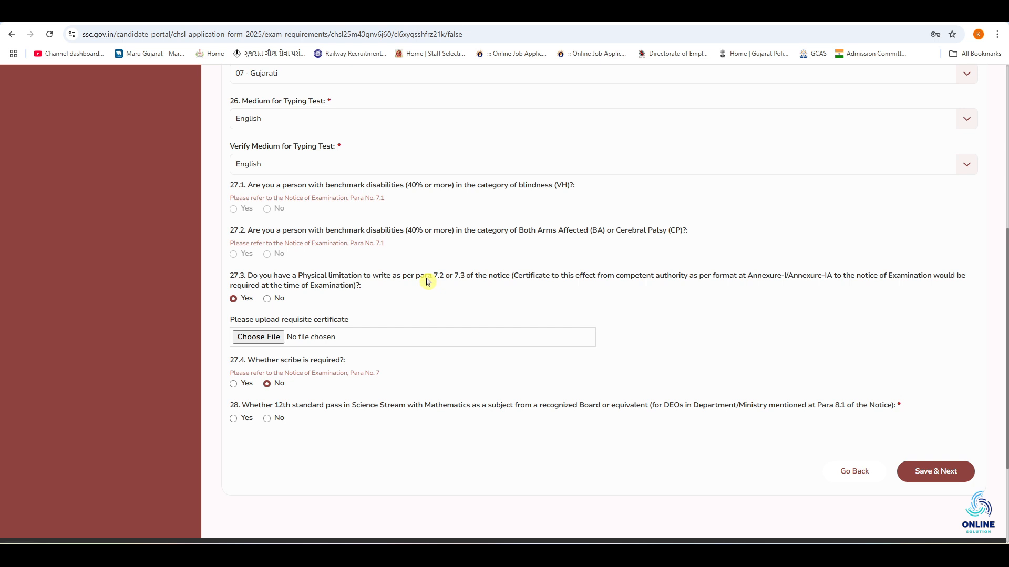
click(268, 299)
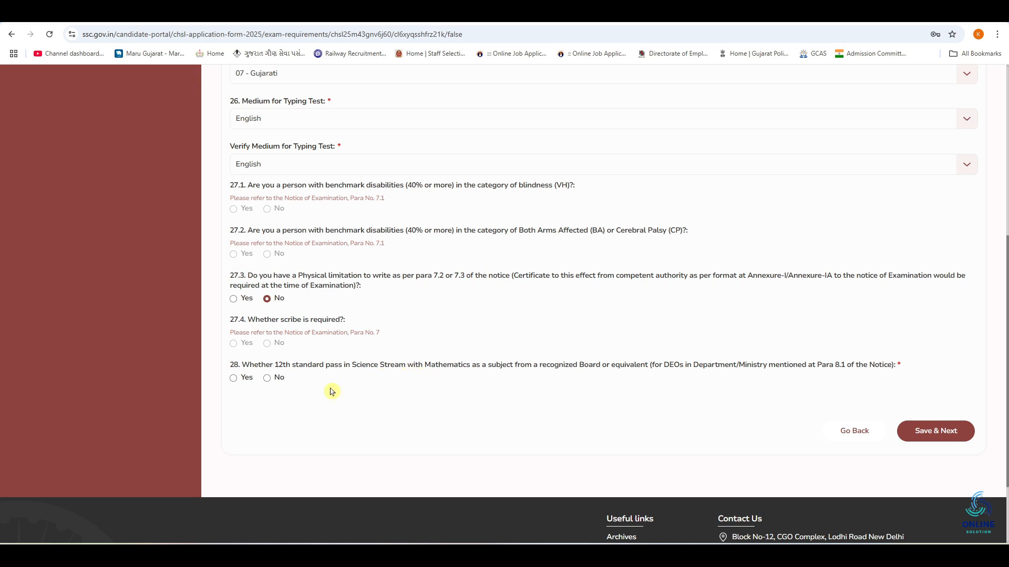
click(233, 382)
click(933, 440)
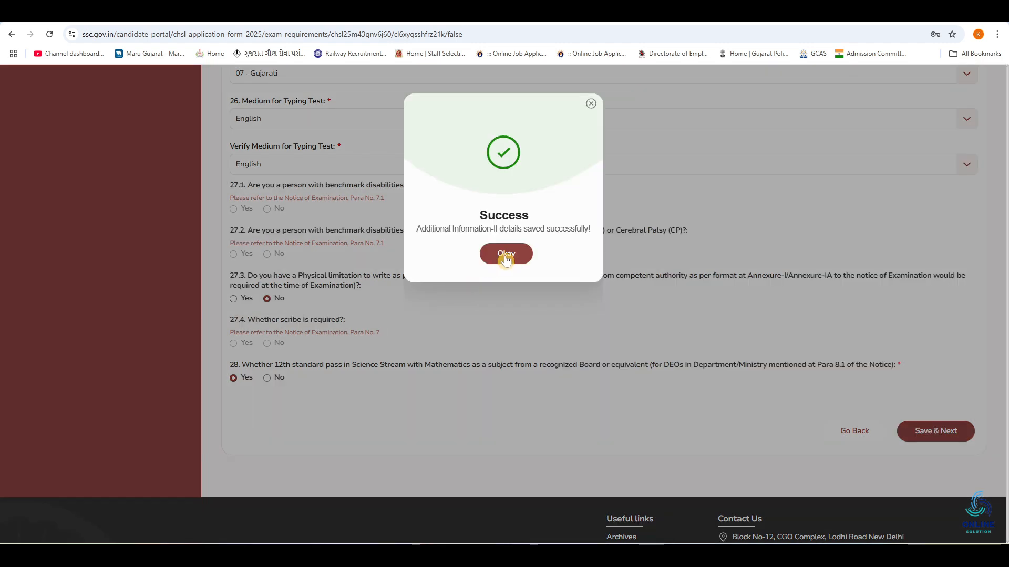
click(506, 255)
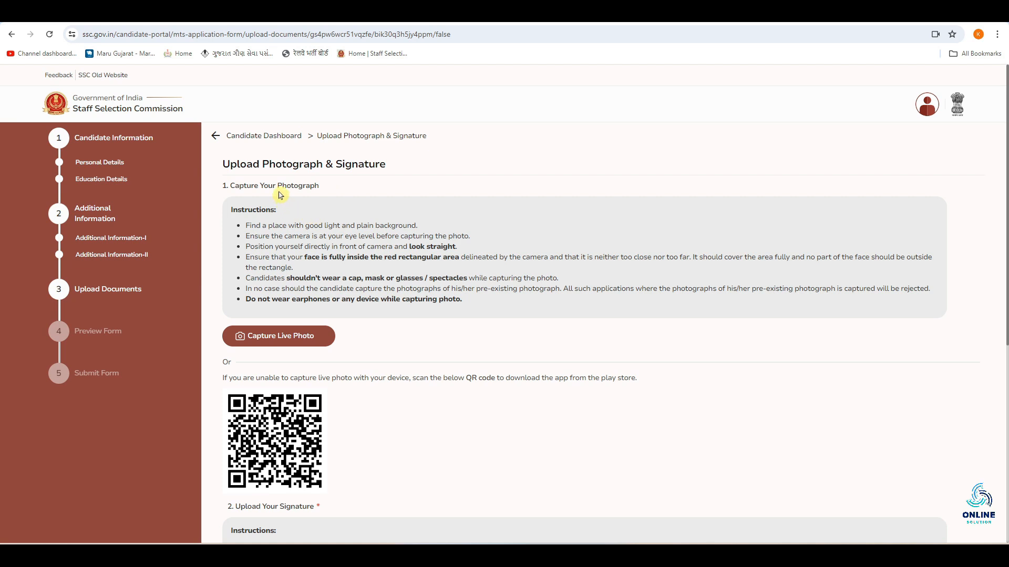
Step: Try the live photo capture, then close the camera window
drag(271, 188, 335, 198)
drag(366, 298, 369, 302)
click(294, 344)
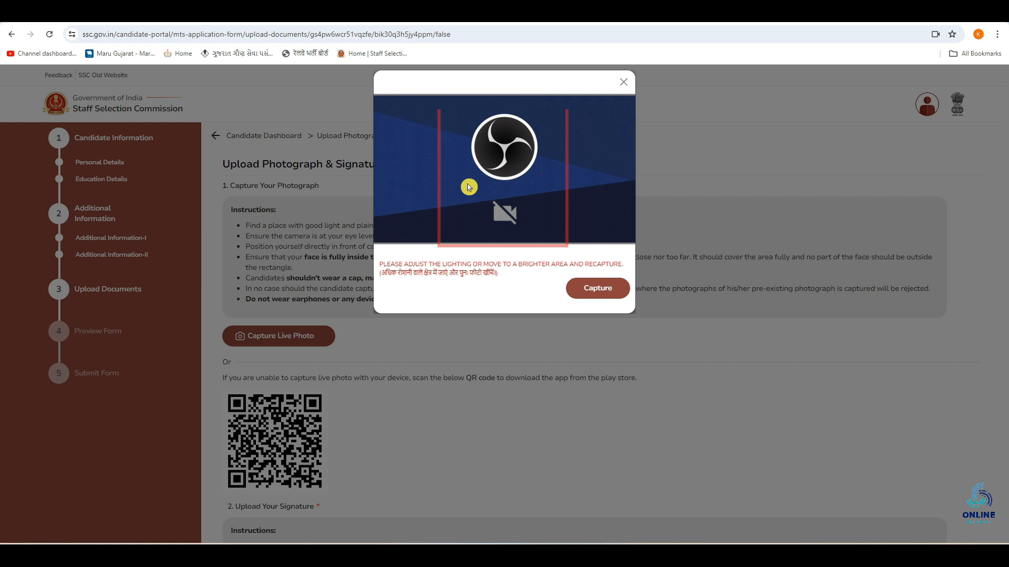
click(623, 82)
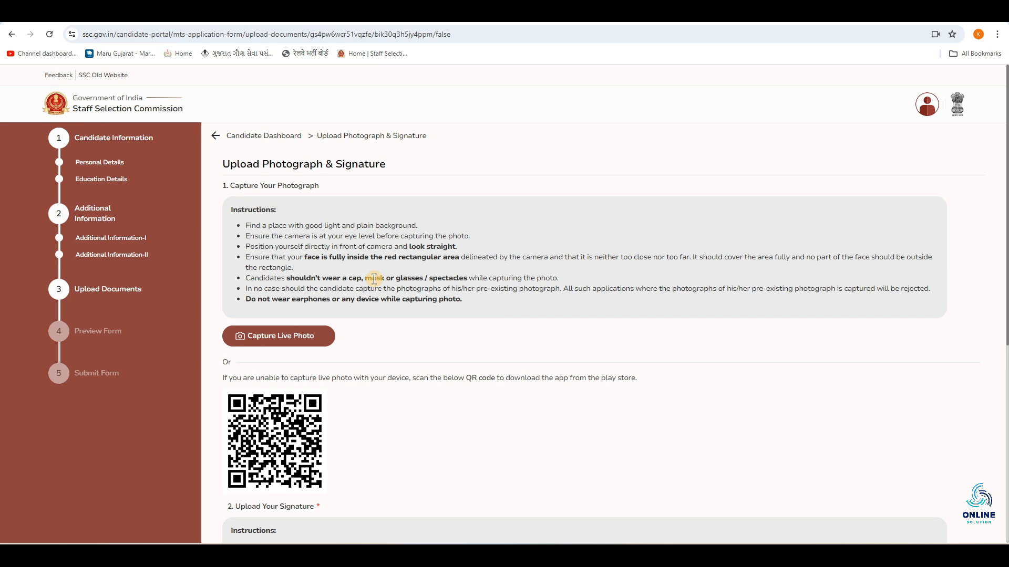
Step: Upload the signature image (JPEG/JPG, 10–20 KB) and save the photo and signature
scroll(374, 278, down, 5)
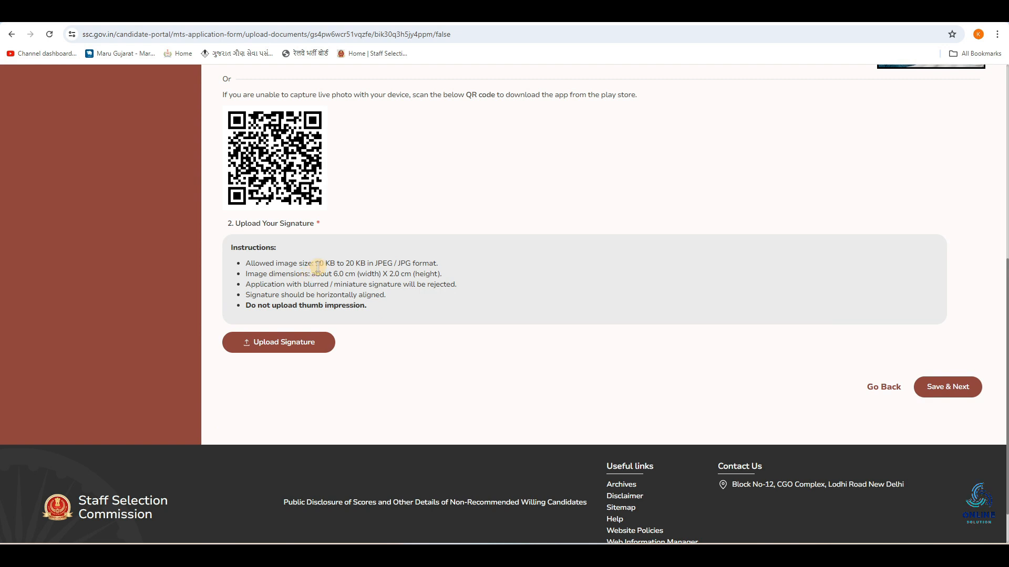
drag(317, 264, 374, 266)
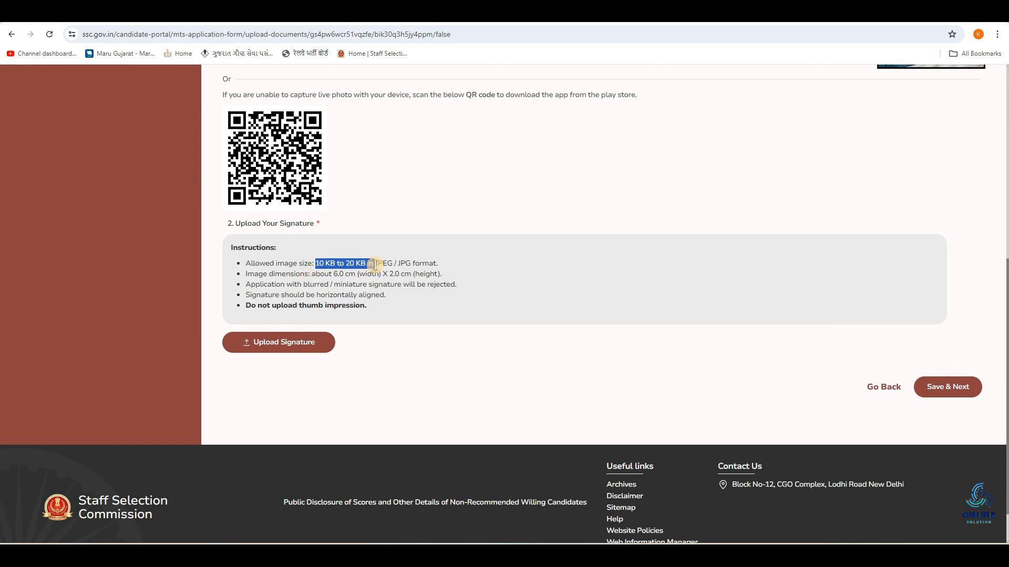
click(375, 265)
drag(377, 263, 405, 265)
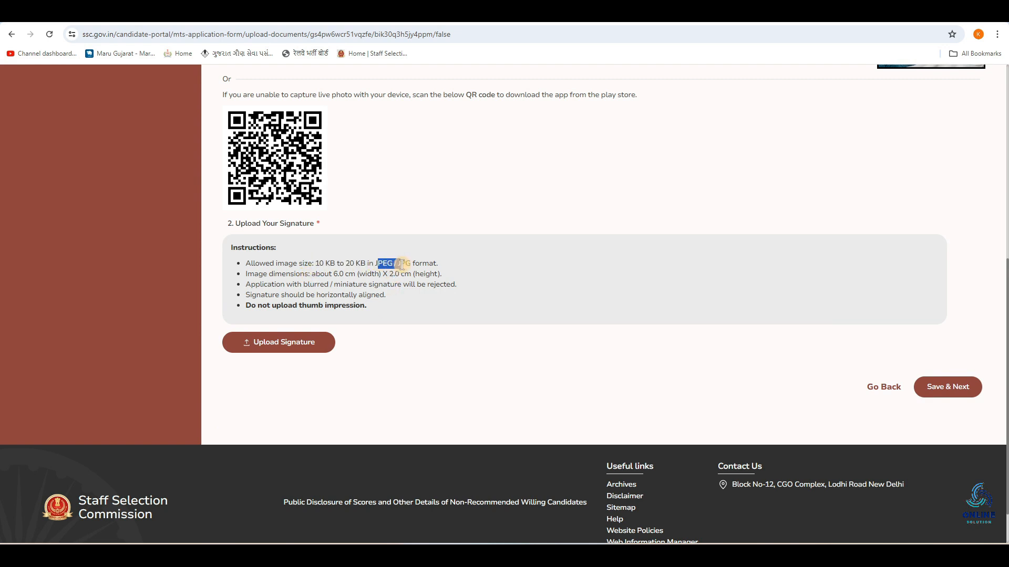
click(408, 303)
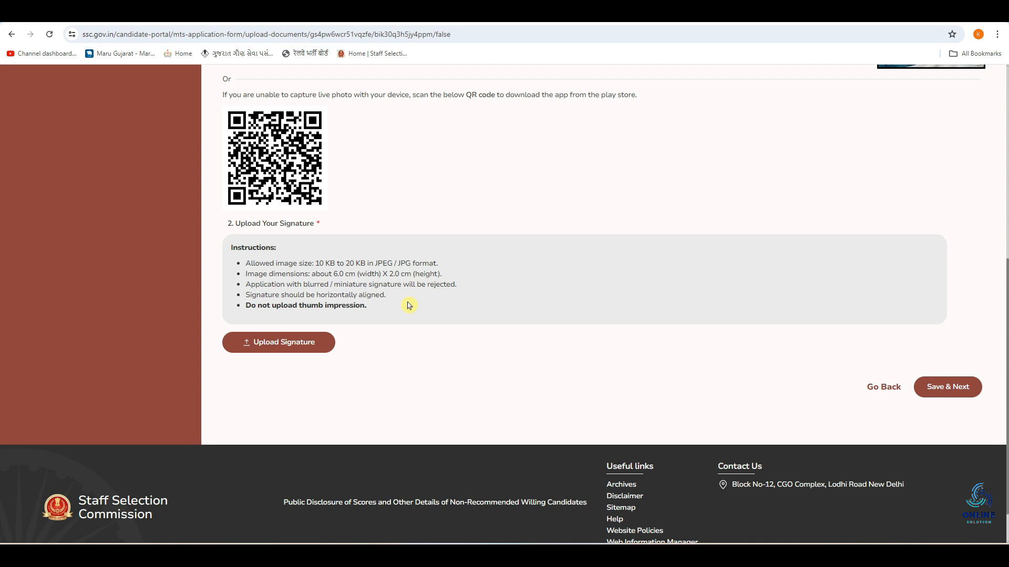
click(283, 342)
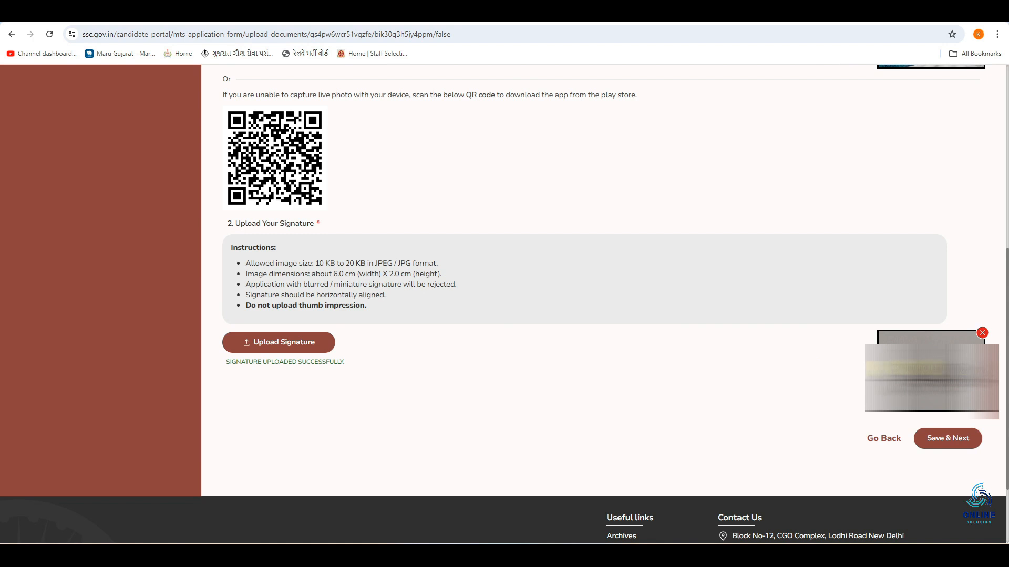
click(951, 445)
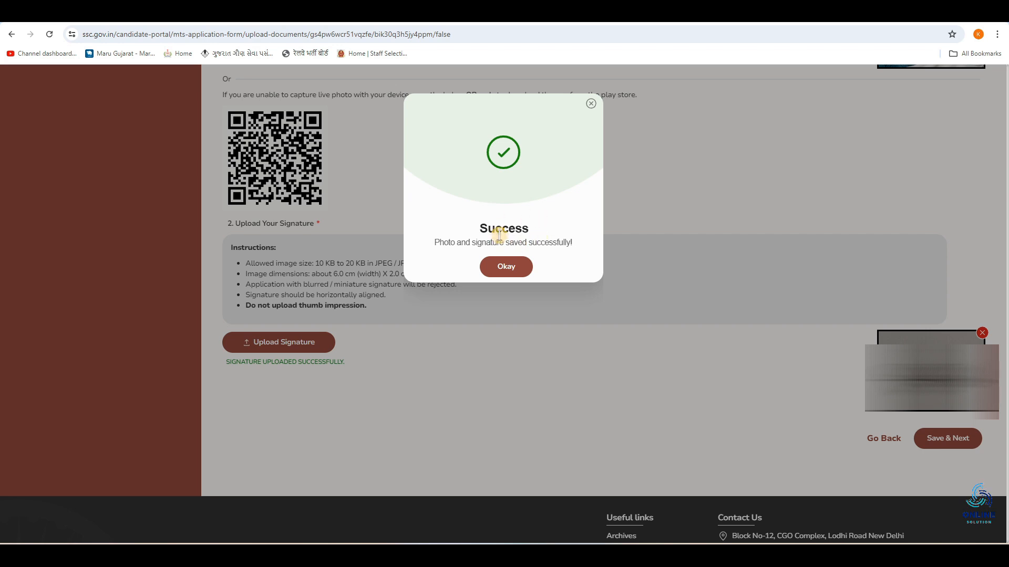
click(512, 267)
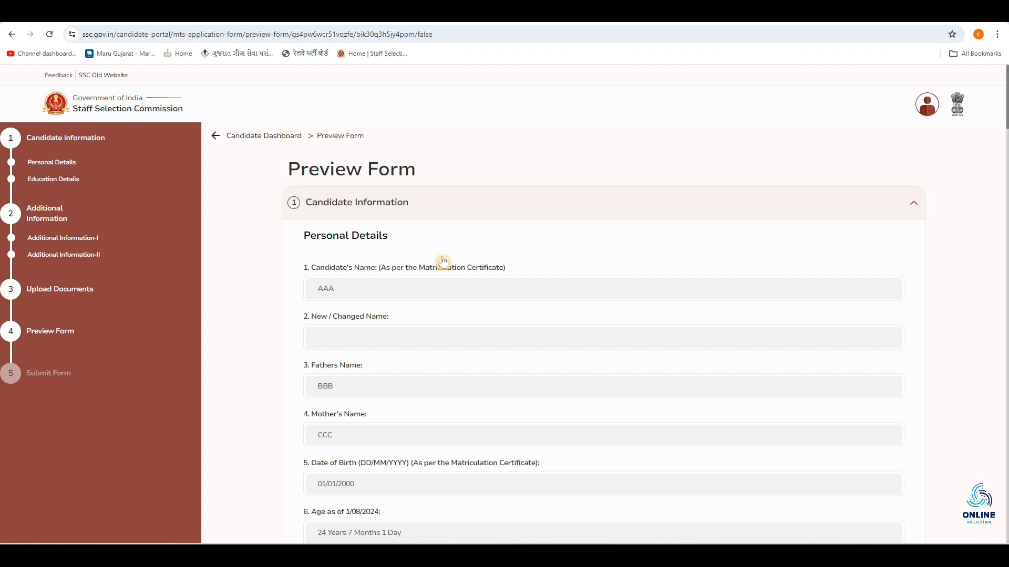
Step: Move past the preview, tick I agree, enter the captcha and submit the application
scroll(473, 273, down, 20)
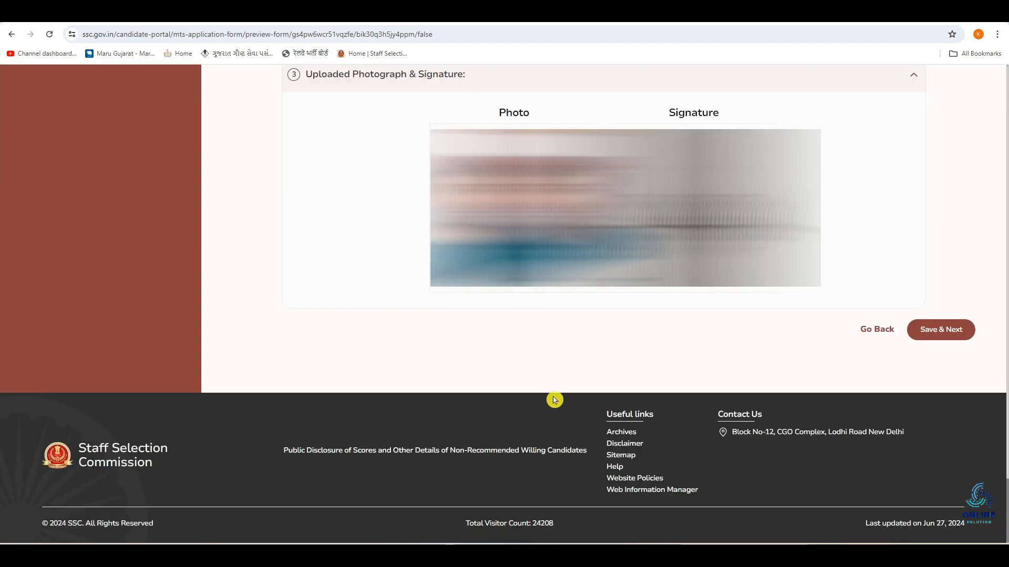
click(943, 331)
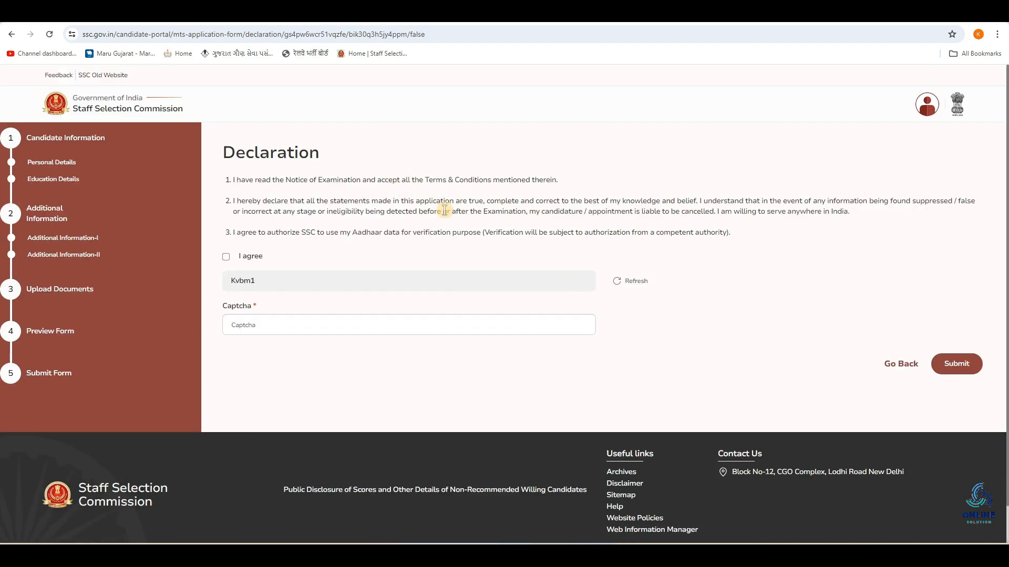
click(226, 258)
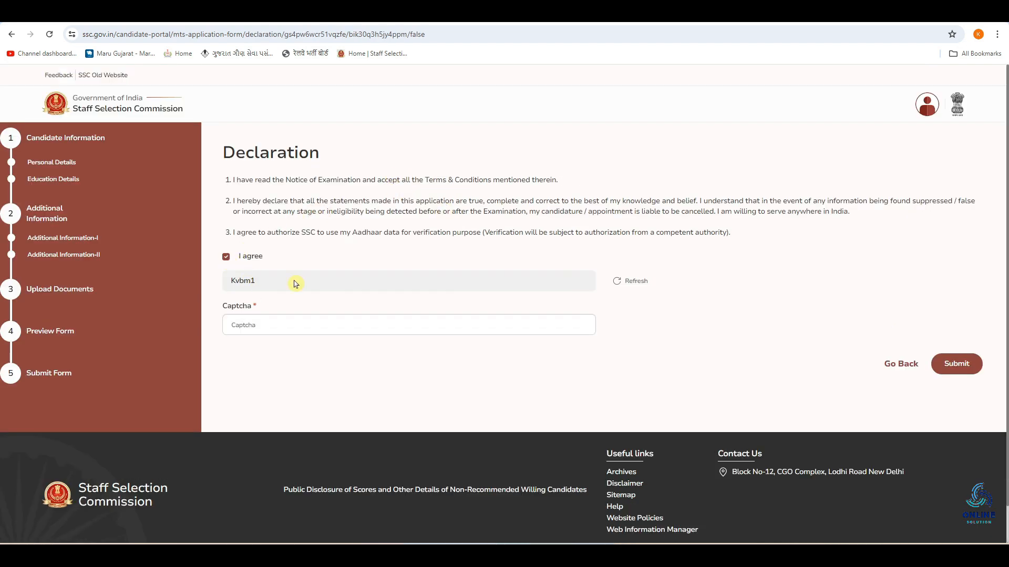
click(256, 326)
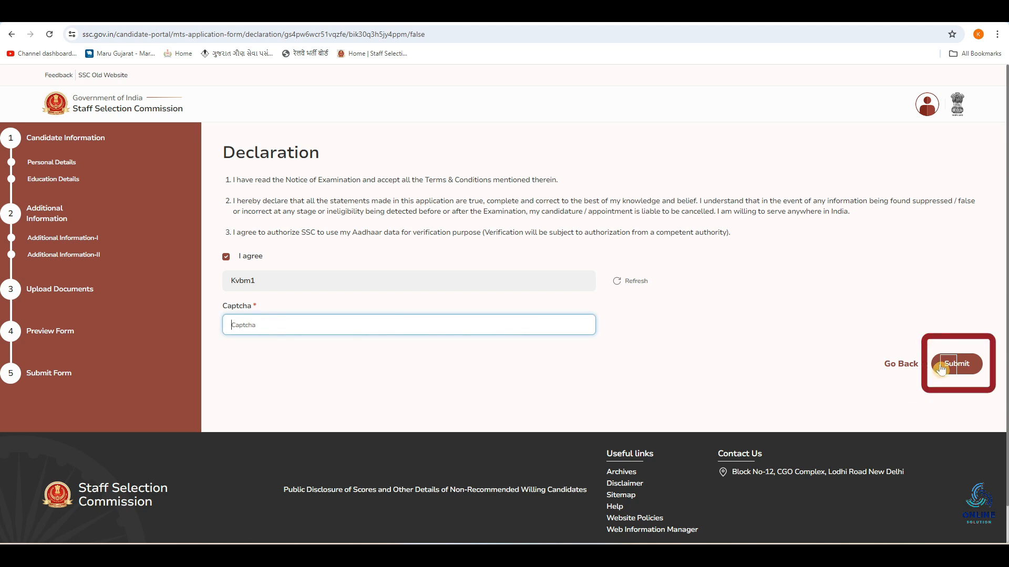
click(940, 367)
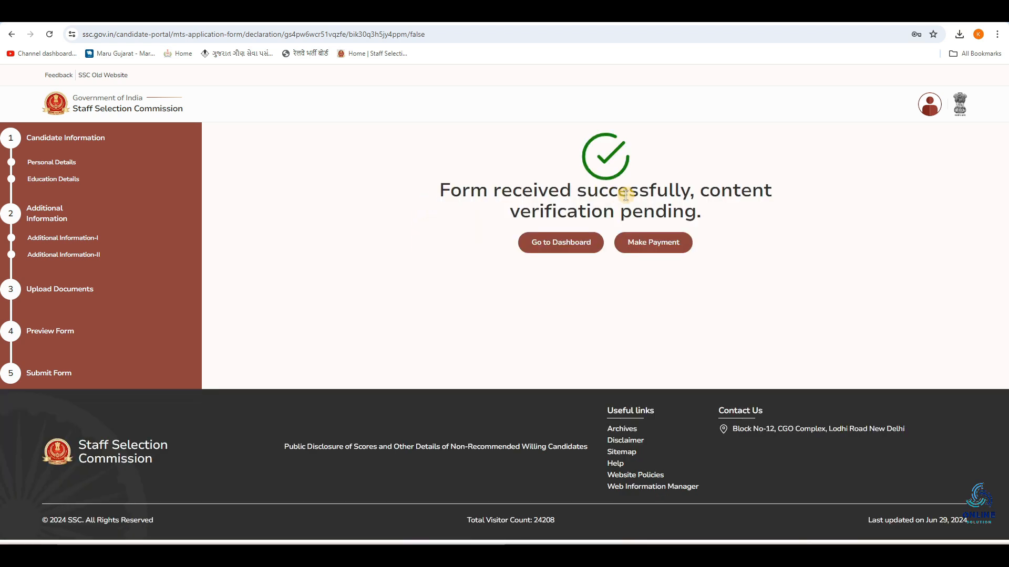
Step: Pay the 100 application fee online through Make Payment
click(666, 250)
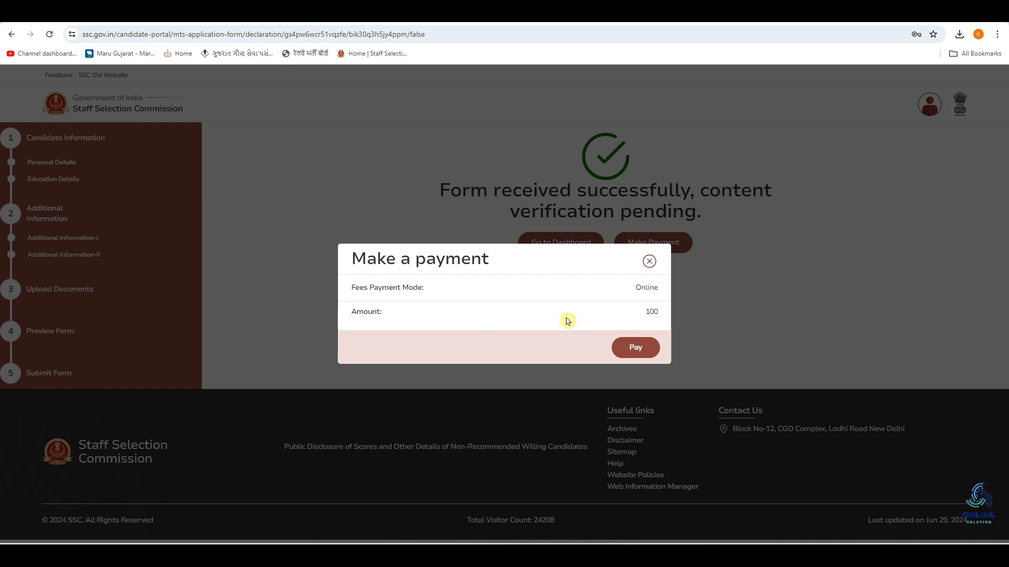
click(636, 350)
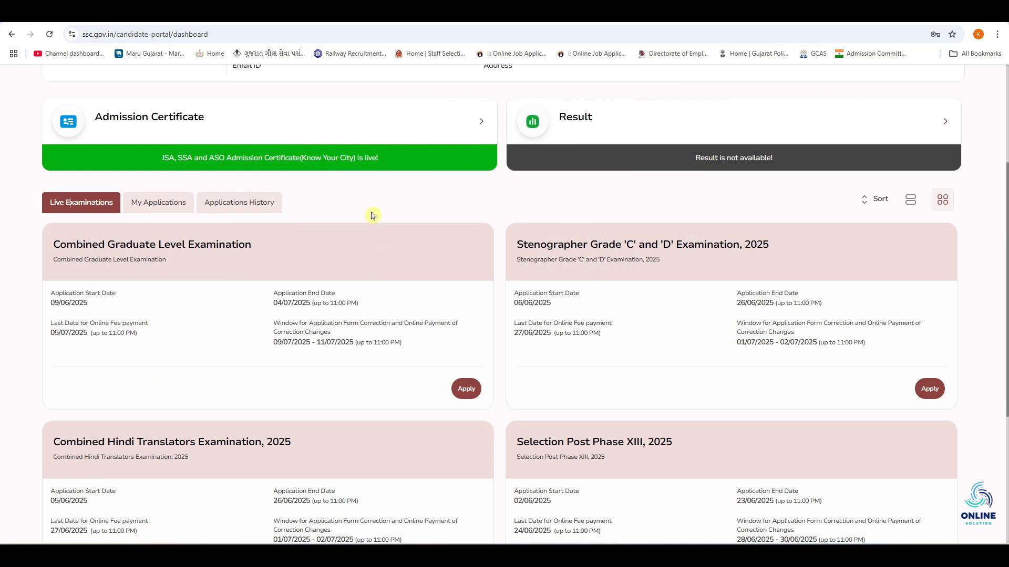
Step: Open the My Applications list on the dashboard
click(160, 206)
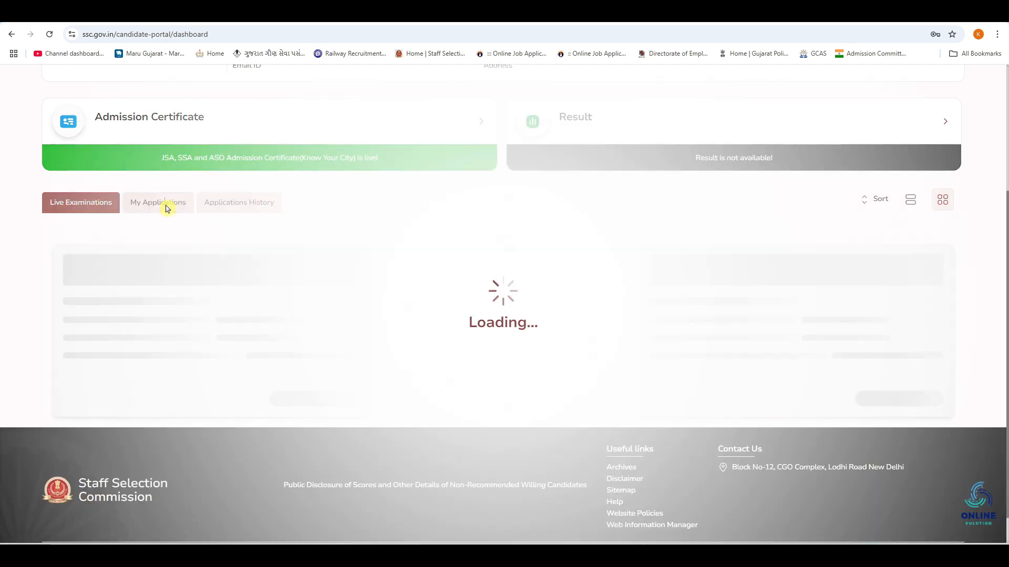